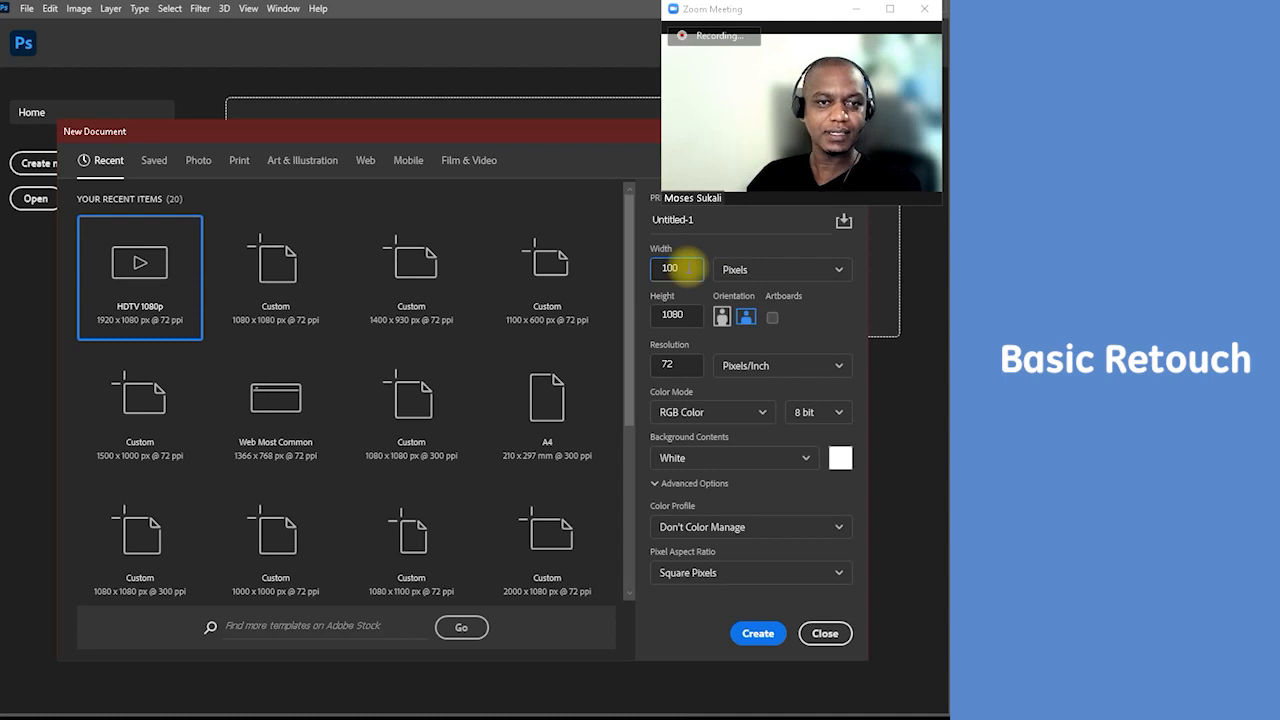
type("0")
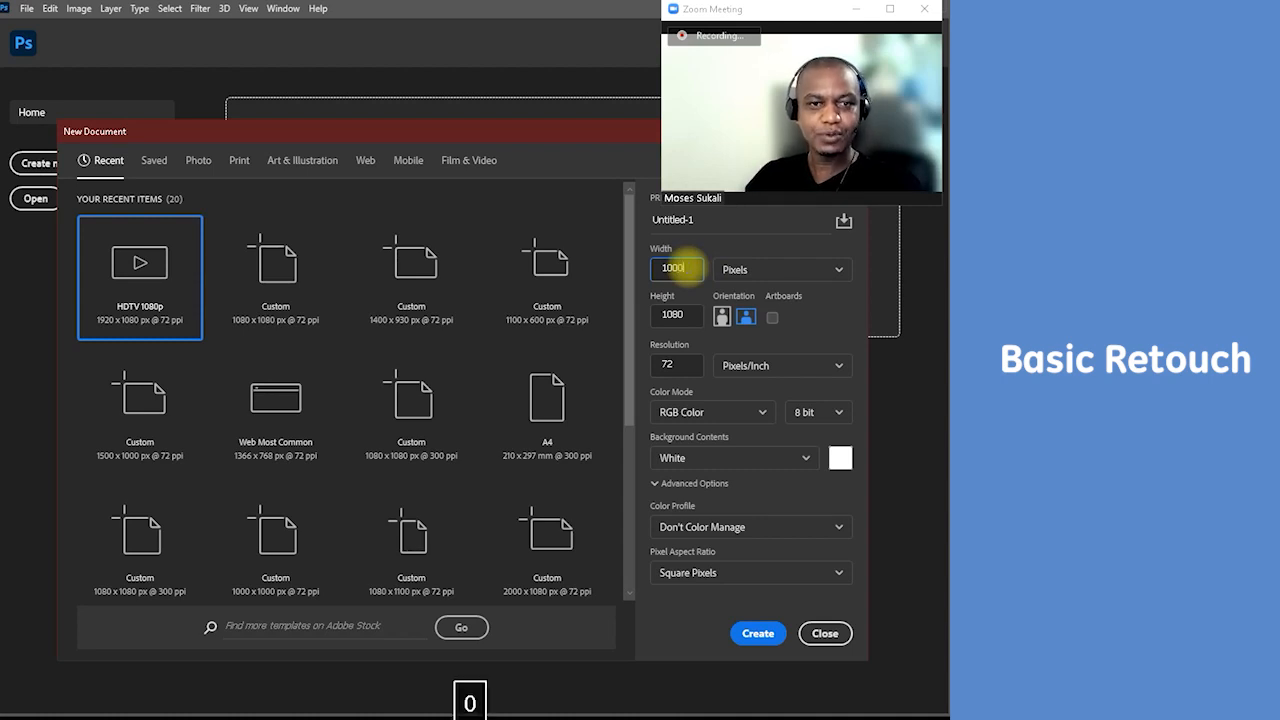
left_click(664, 250)
left_click(665, 314)
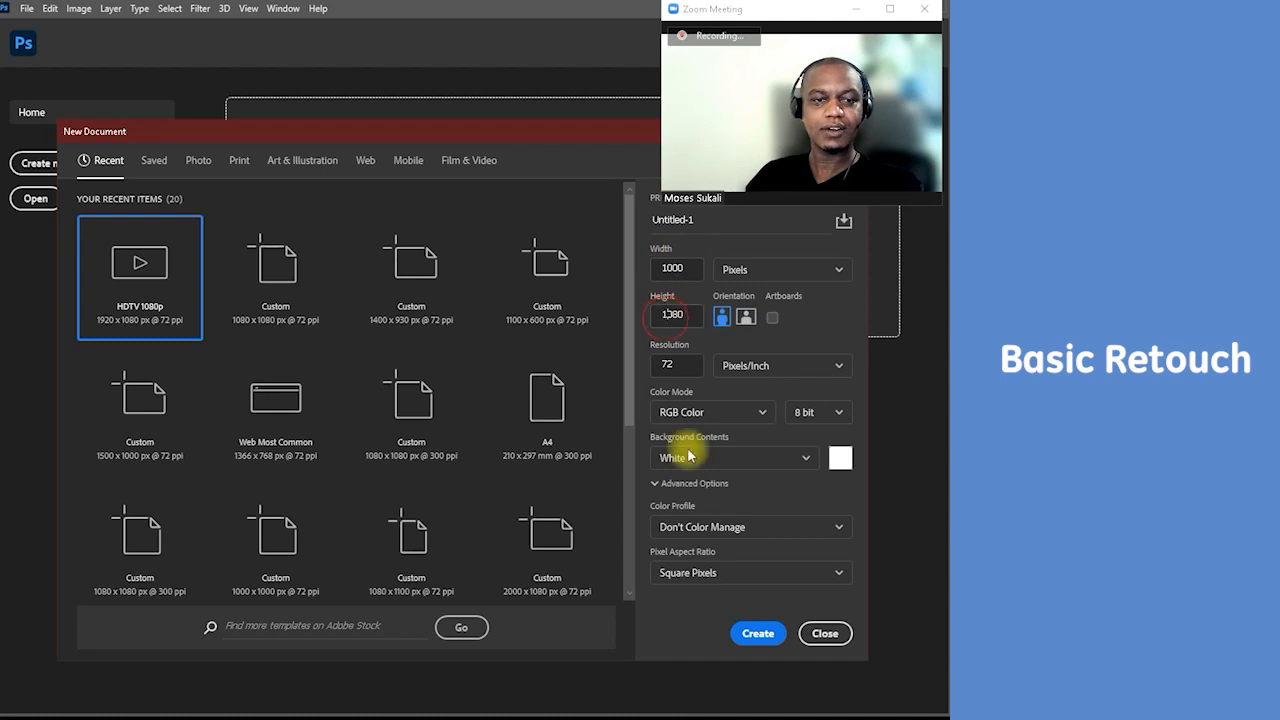
left_click(826, 634)
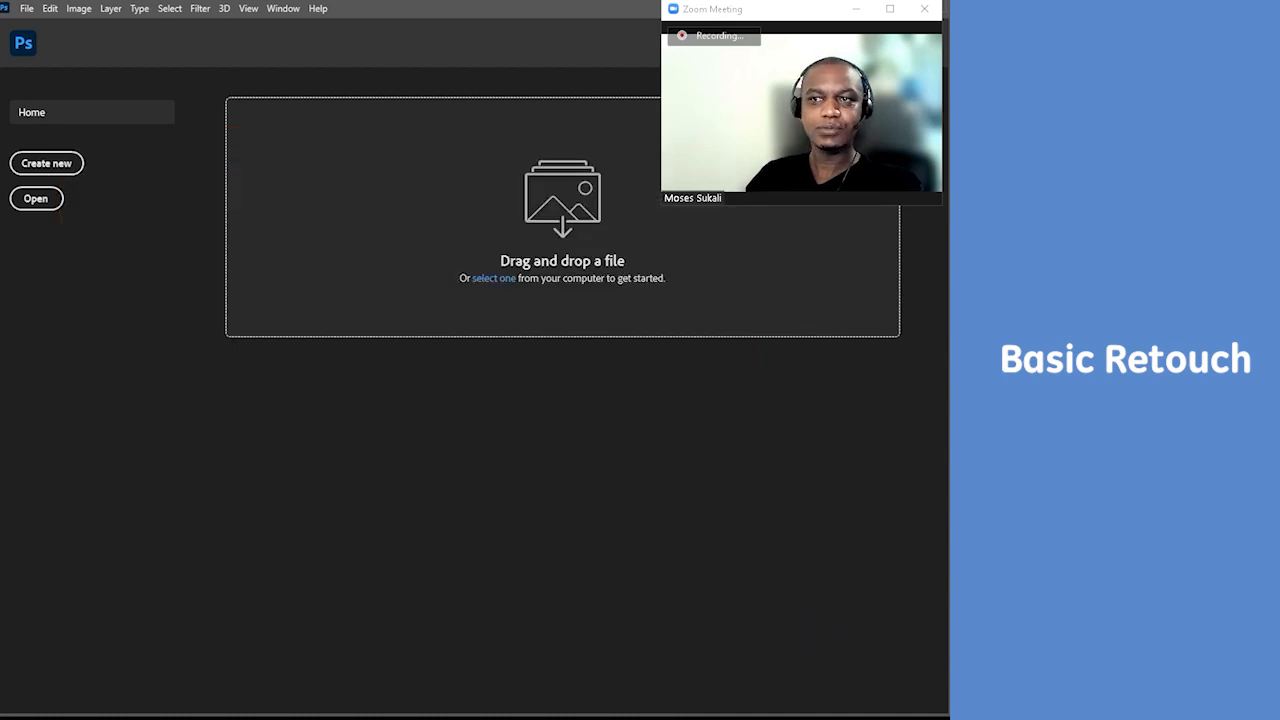
Open the photo pexels-cottonbro-4507241.jpg as its own document and activate the Move tool
key("space")
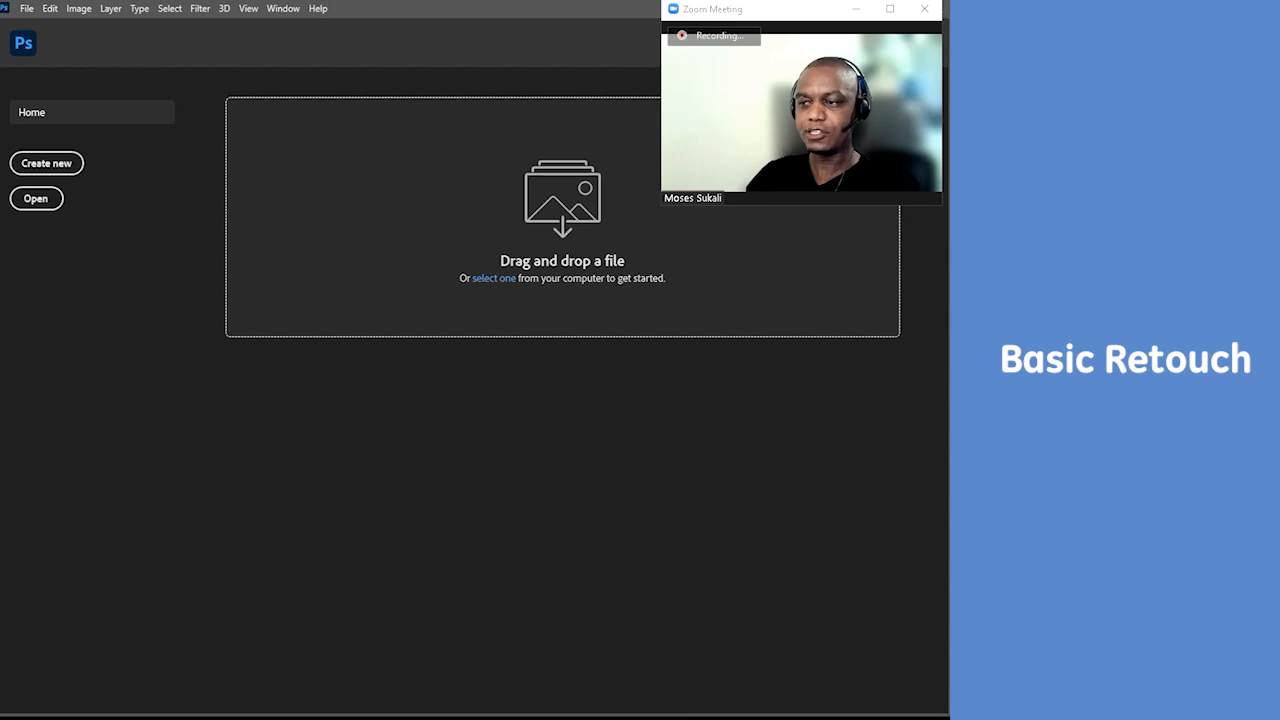
left_click_drag(491, 397, 427, 158)
key("space")
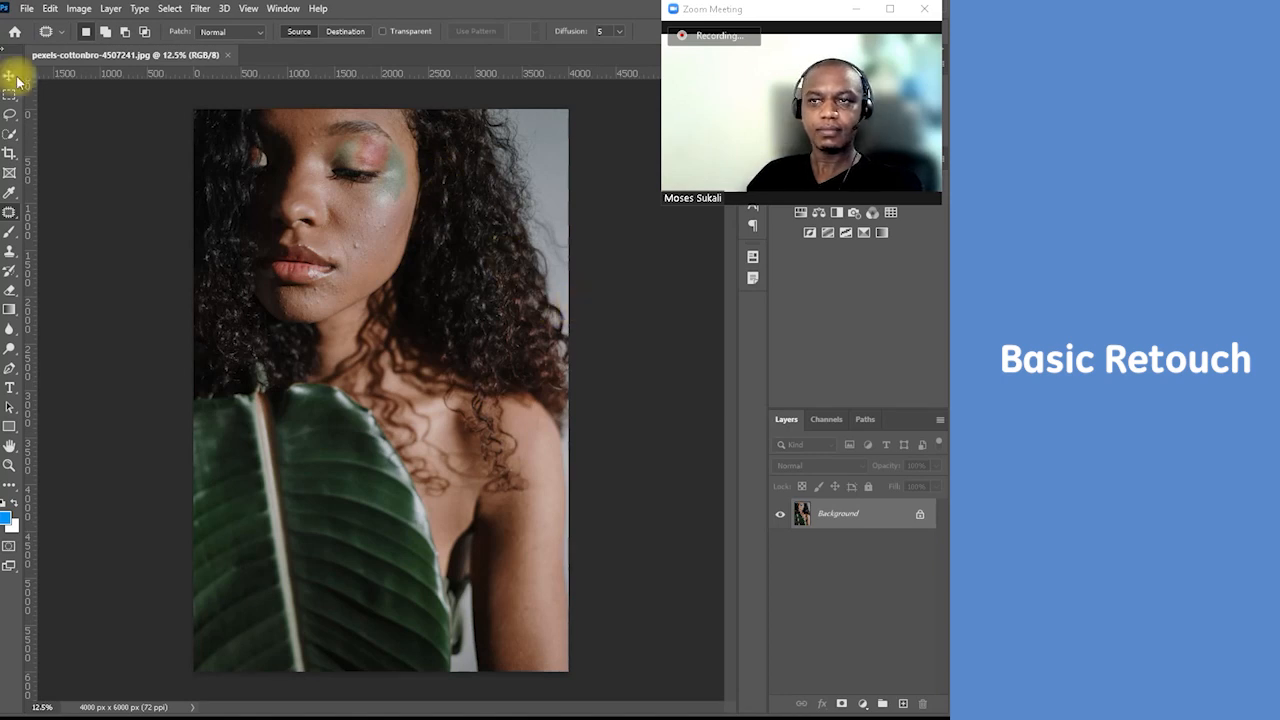
left_click(8, 77)
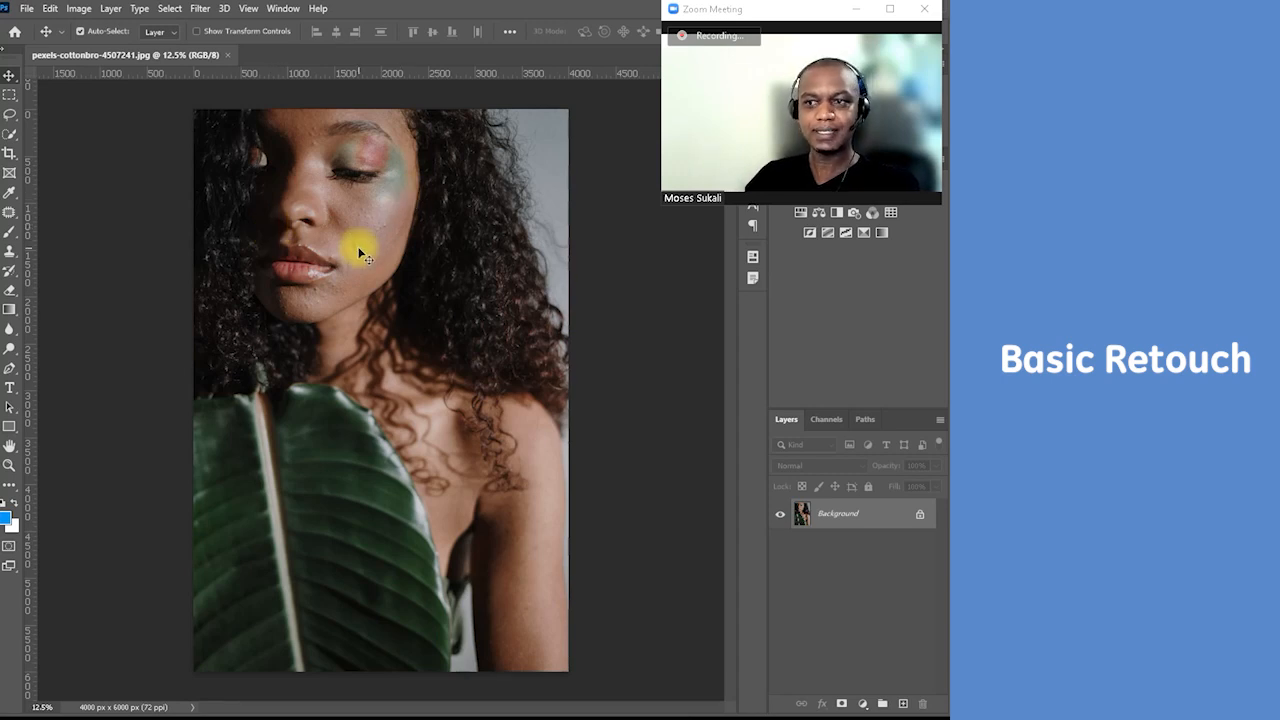
Examine the skin texture and blemishes on the woman's cheek, chin and forehead up close
scroll(353, 232, "up", 2)
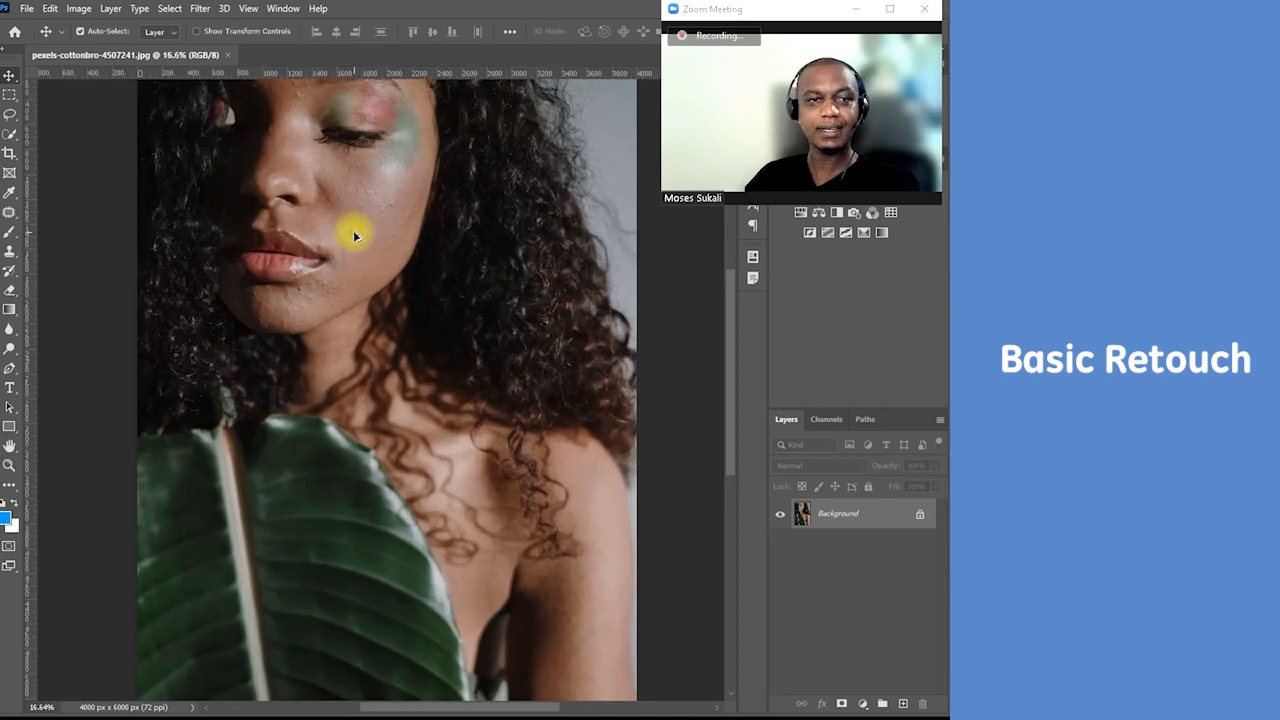
scroll(353, 235, "up", 1)
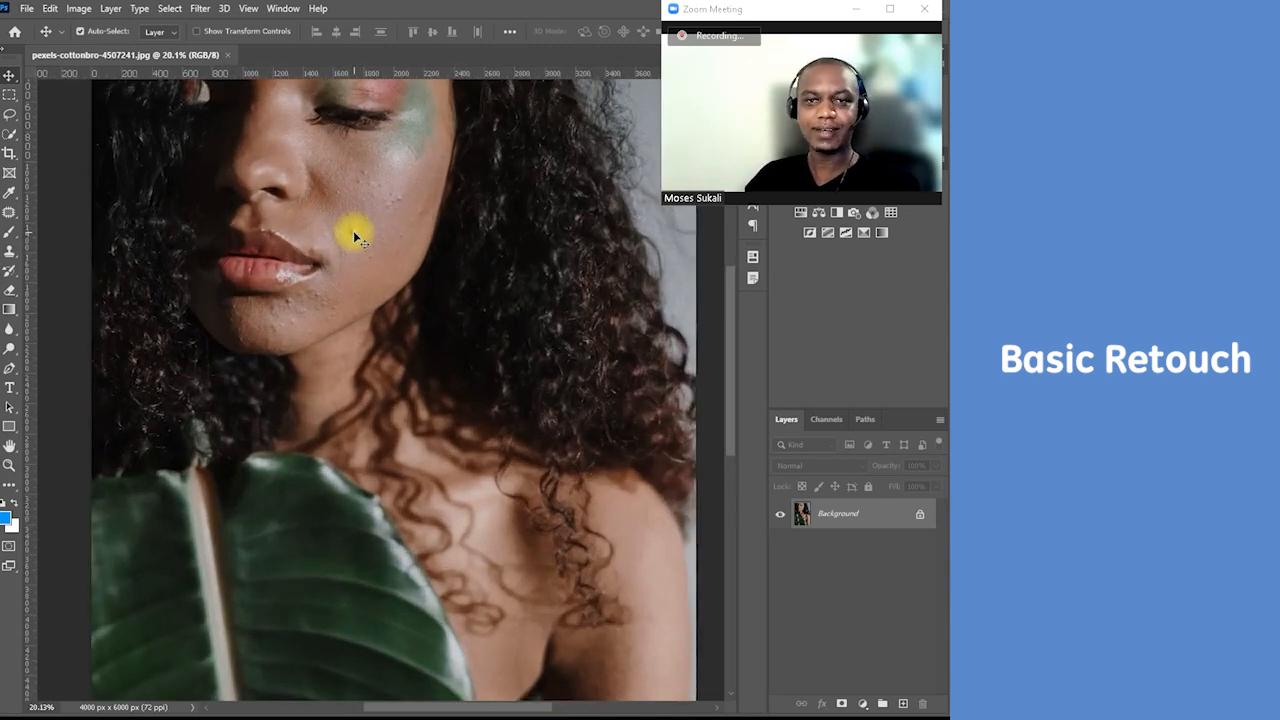
key("space")
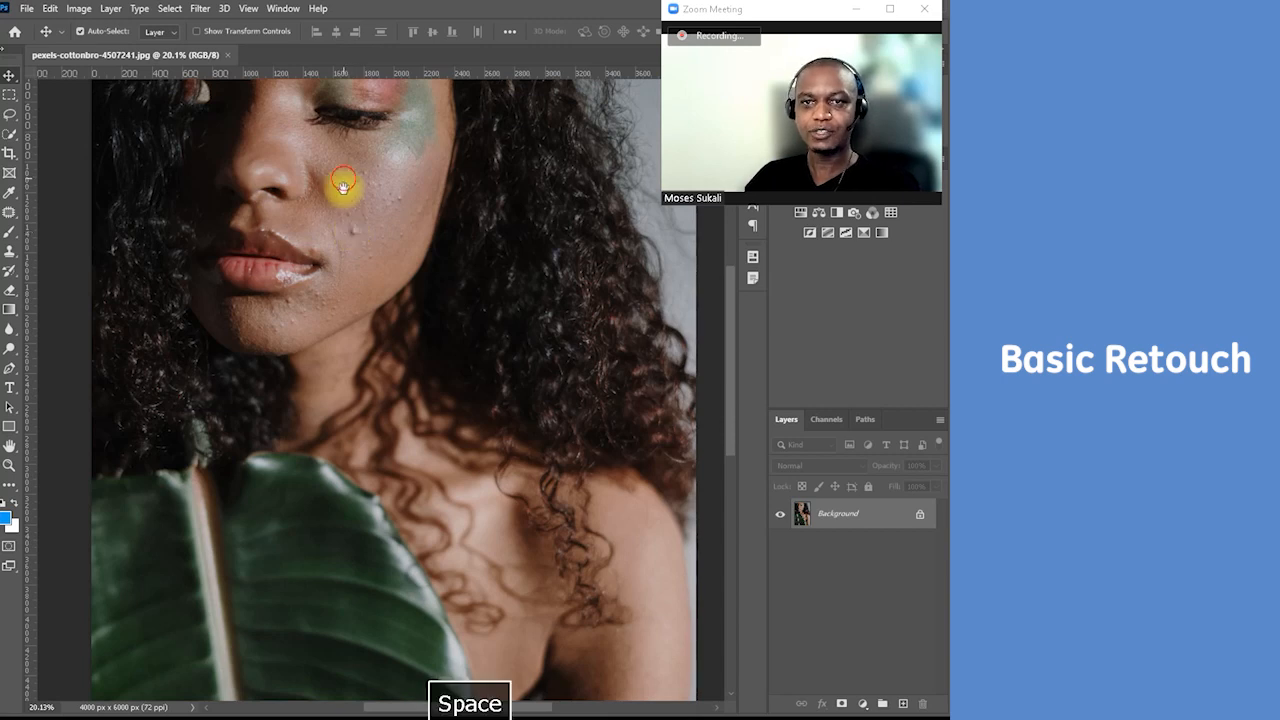
left_click_drag(343, 189, 339, 267)
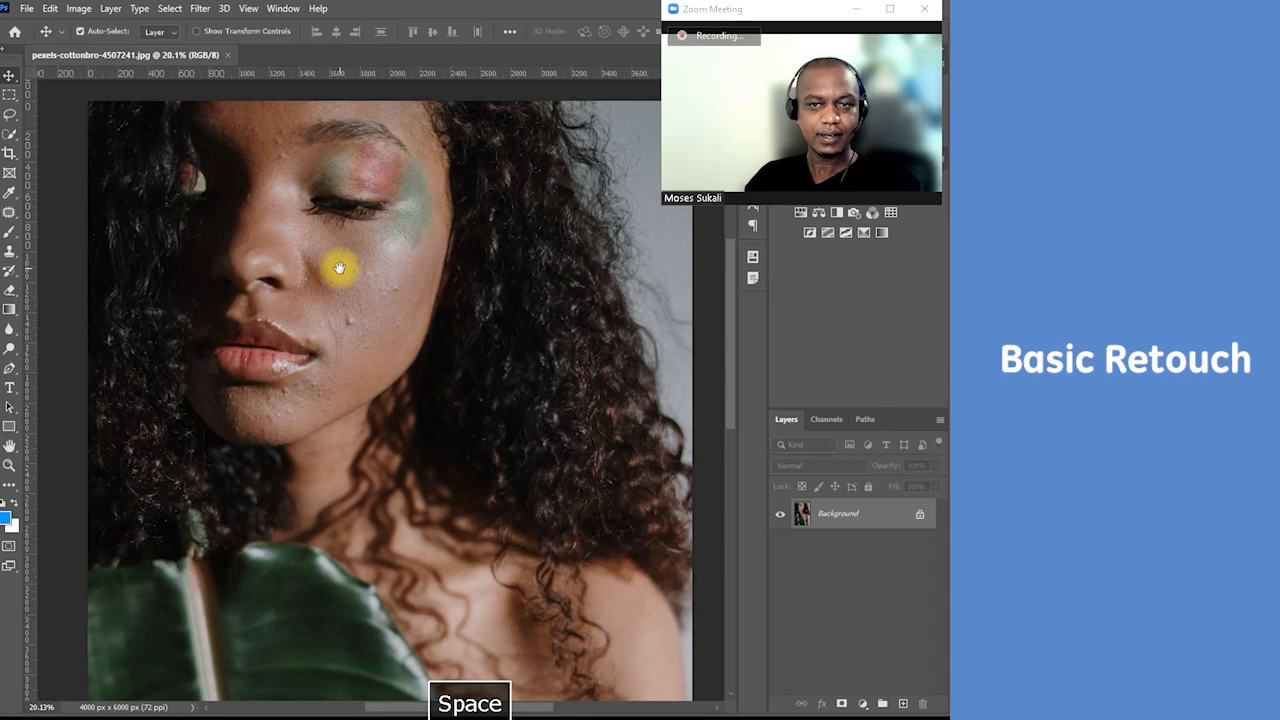
scroll(340, 296, "up", 4)
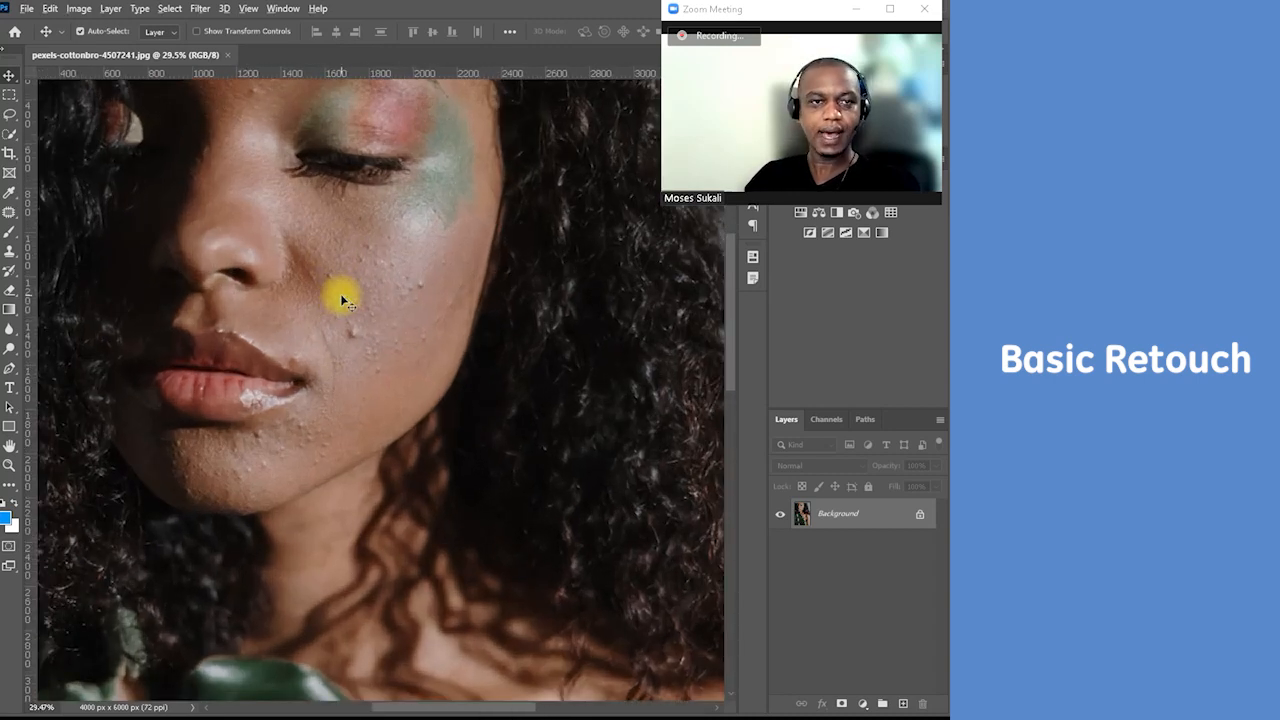
scroll(342, 300, "up", 2)
scroll(342, 300, "down", 2)
scroll(343, 301, "up", 4)
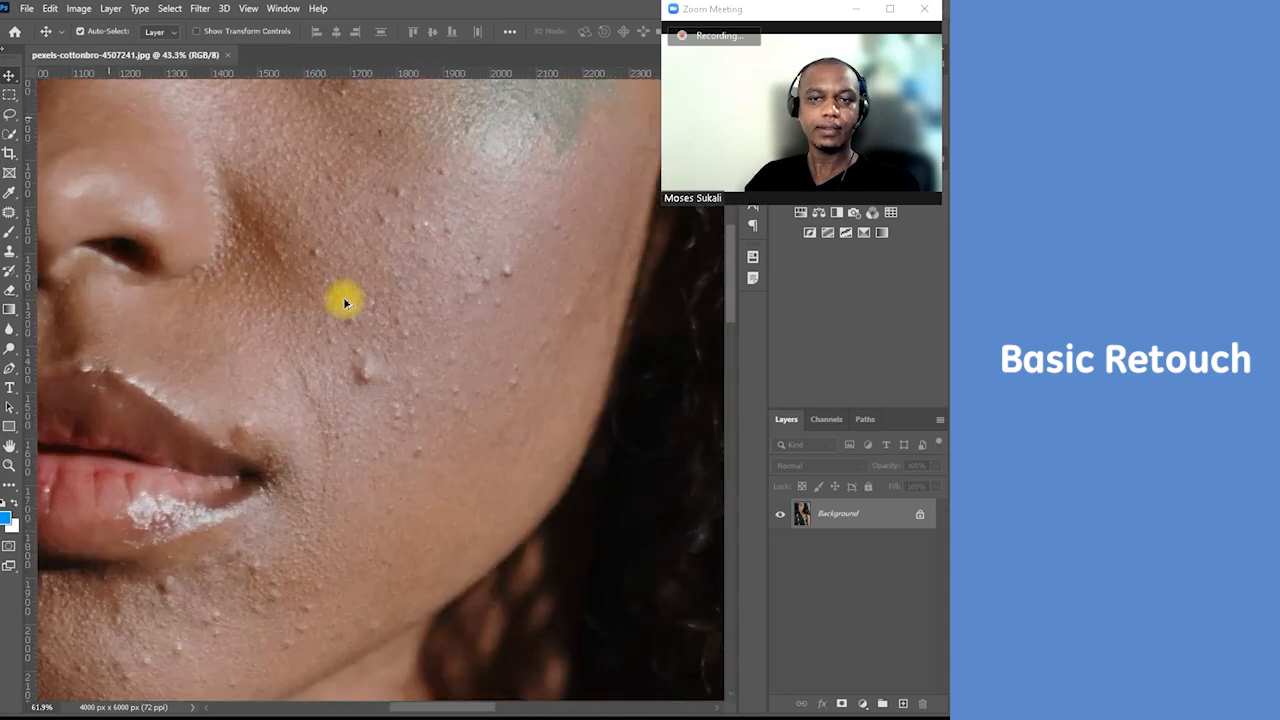
scroll(343, 301, "down", 4)
key("space")
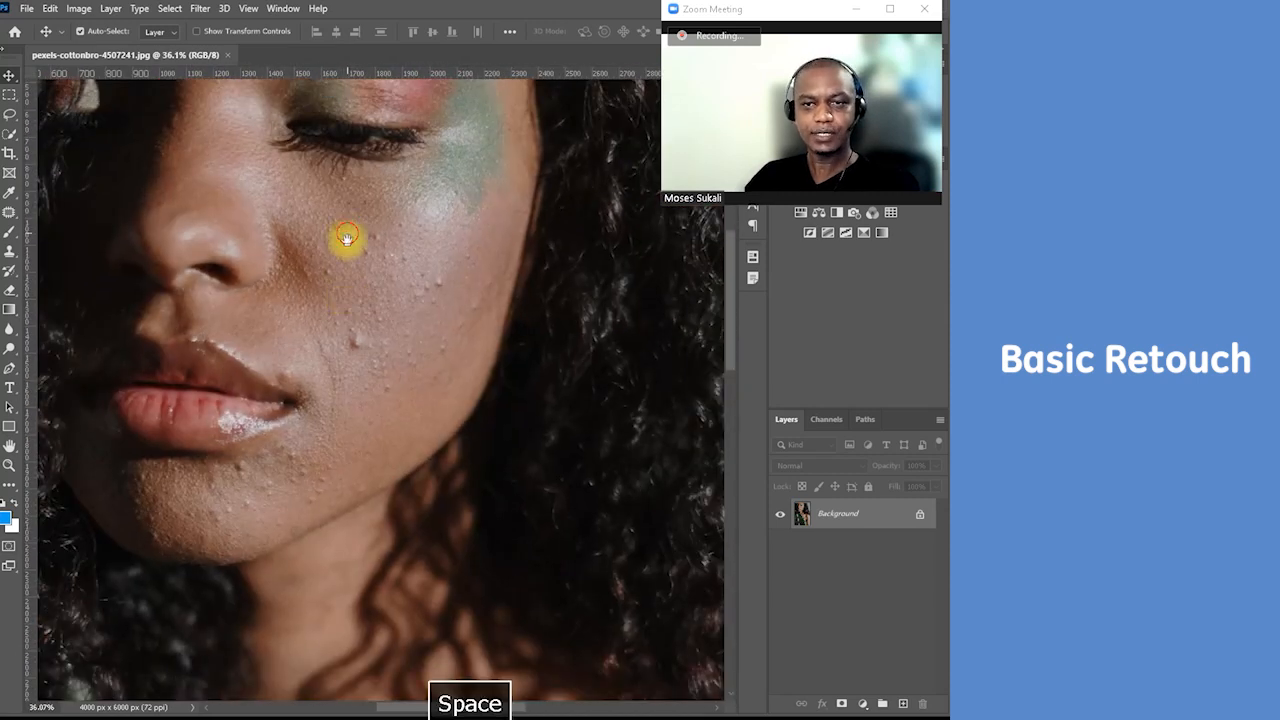
left_click_drag(347, 238, 378, 432)
scroll(372, 463, "down", 4)
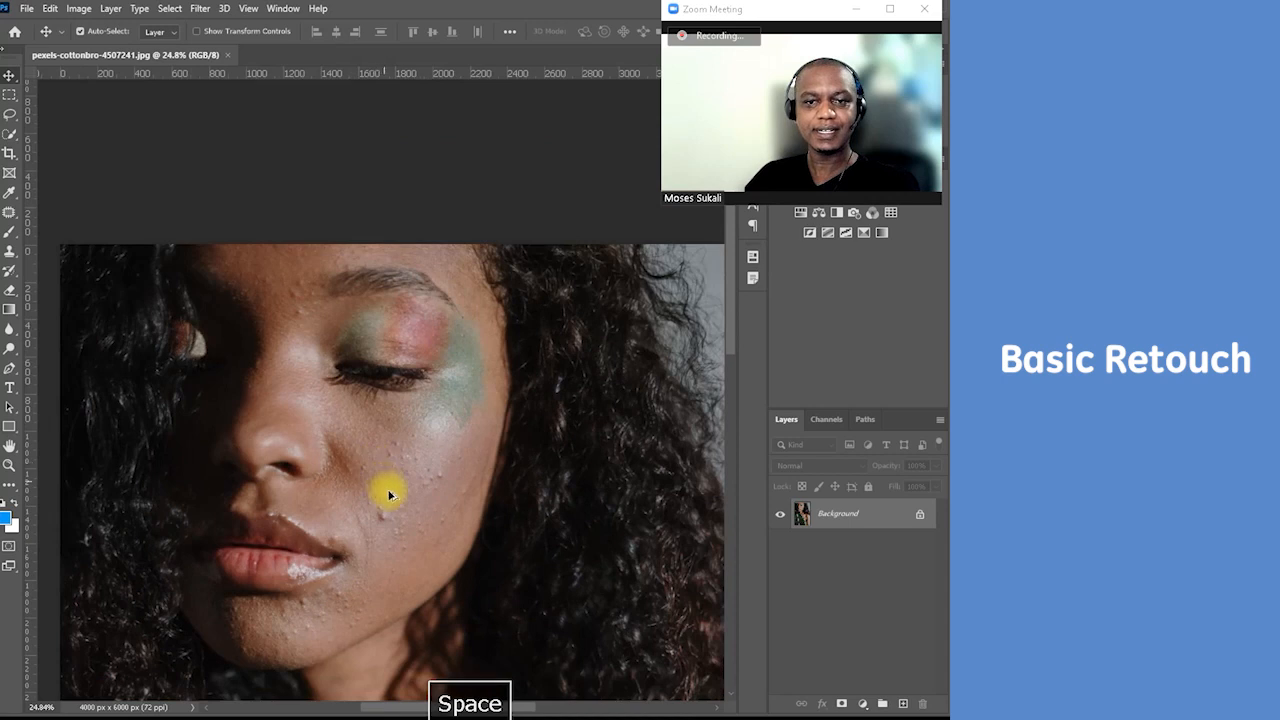
left_click_drag(397, 514, 386, 343)
scroll(388, 345, "down", 2)
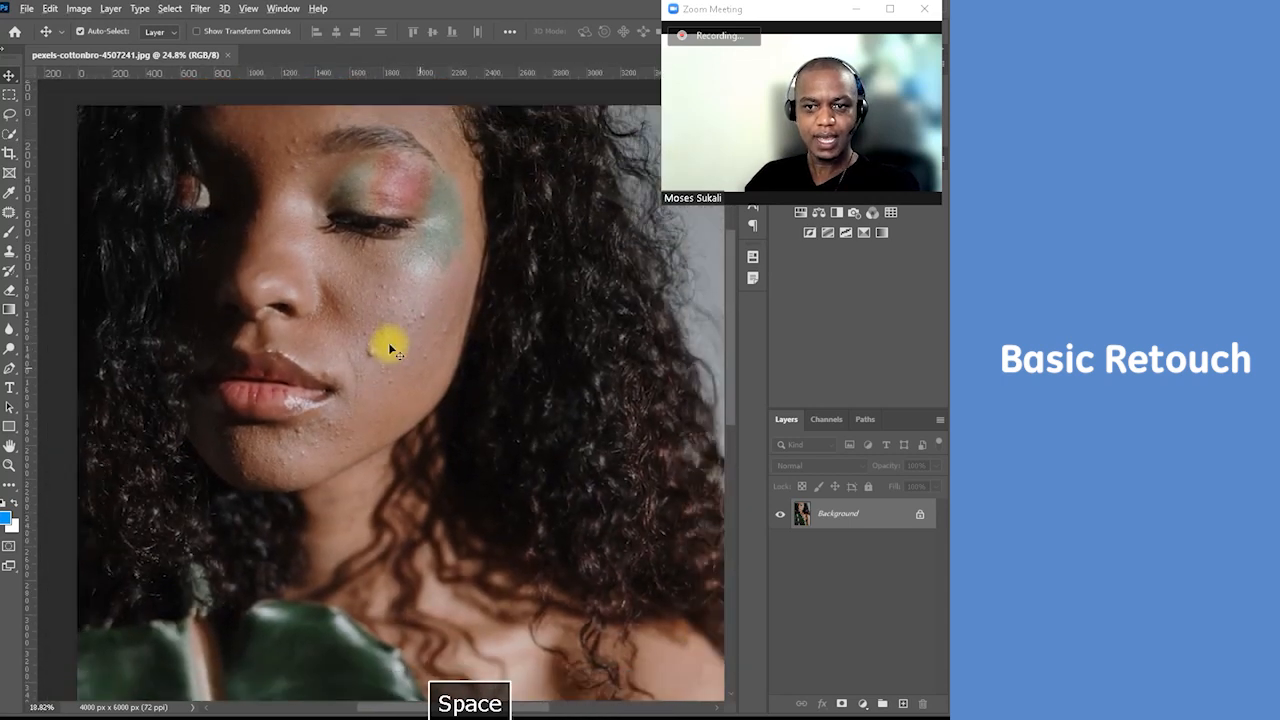
scroll(389, 346, "down", 1)
scroll(389, 346, "up", 2)
key("space")
left_click_drag(417, 333, 394, 294)
Open the Camera Raw Filter on the photo and set the temperature to +2 and the exposure to +0.25
left_click(203, 10)
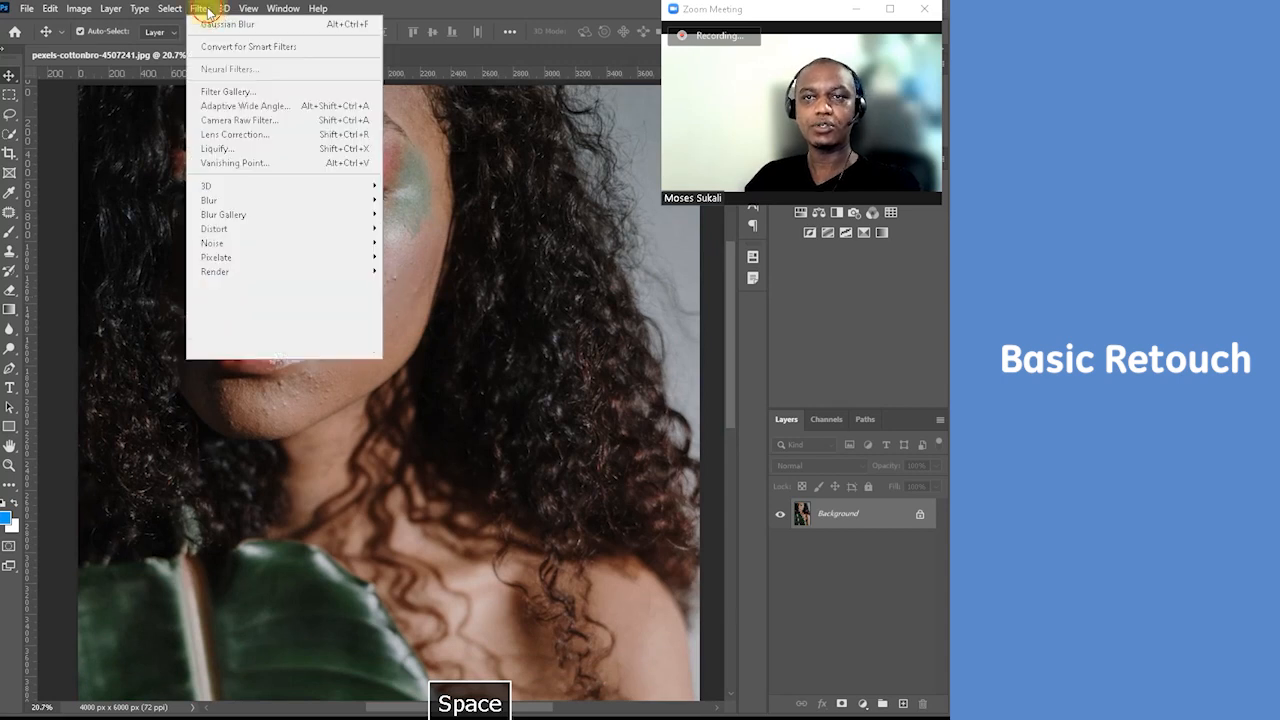
left_click(296, 121)
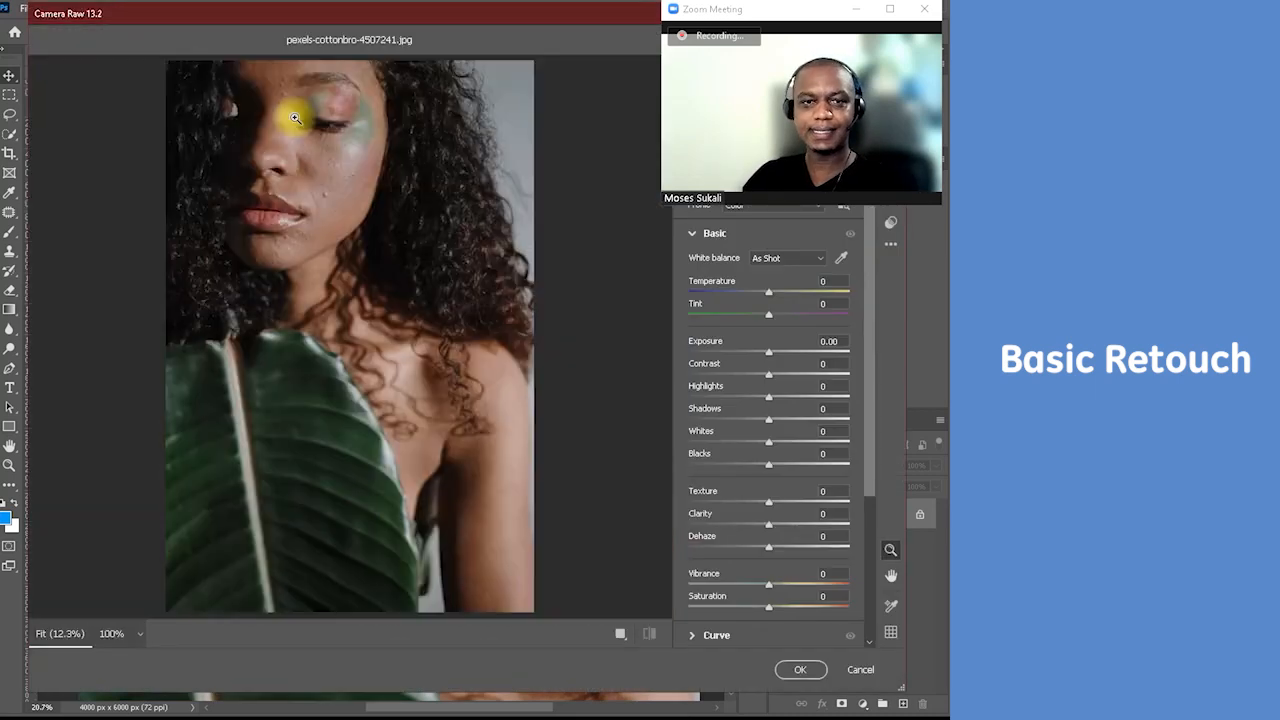
left_click(722, 292)
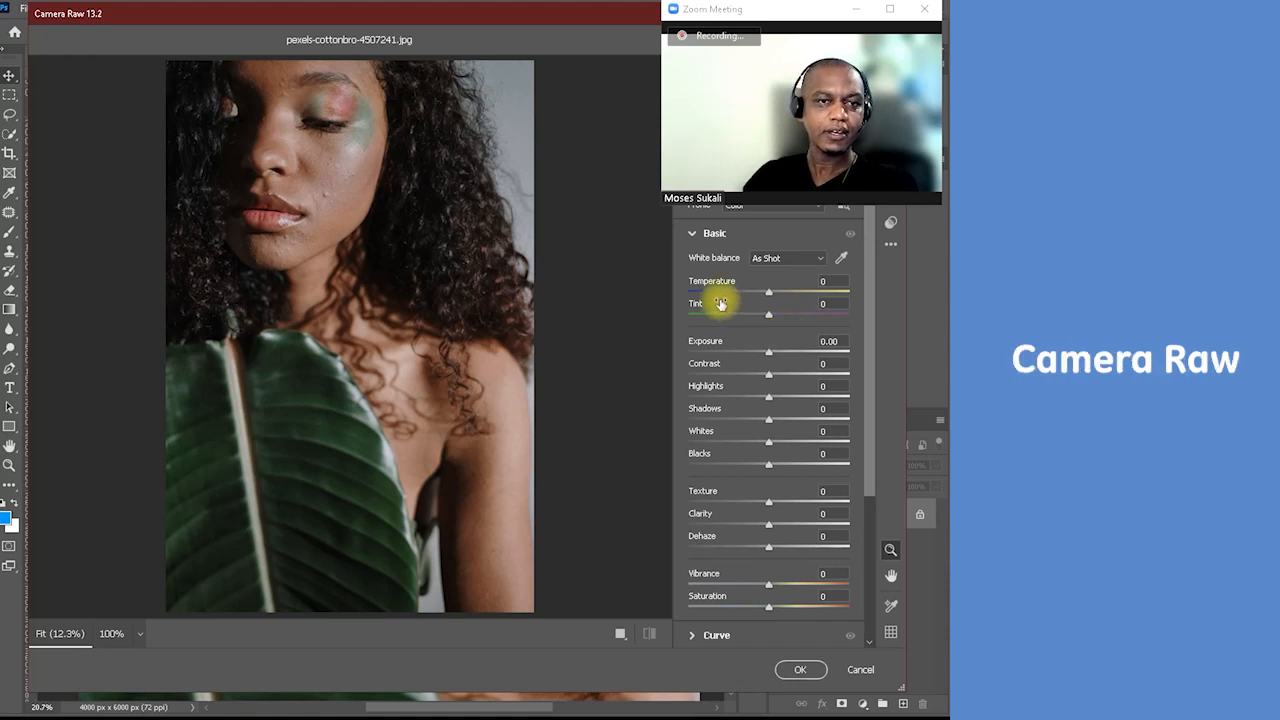
left_click_drag(720, 296, 769, 300)
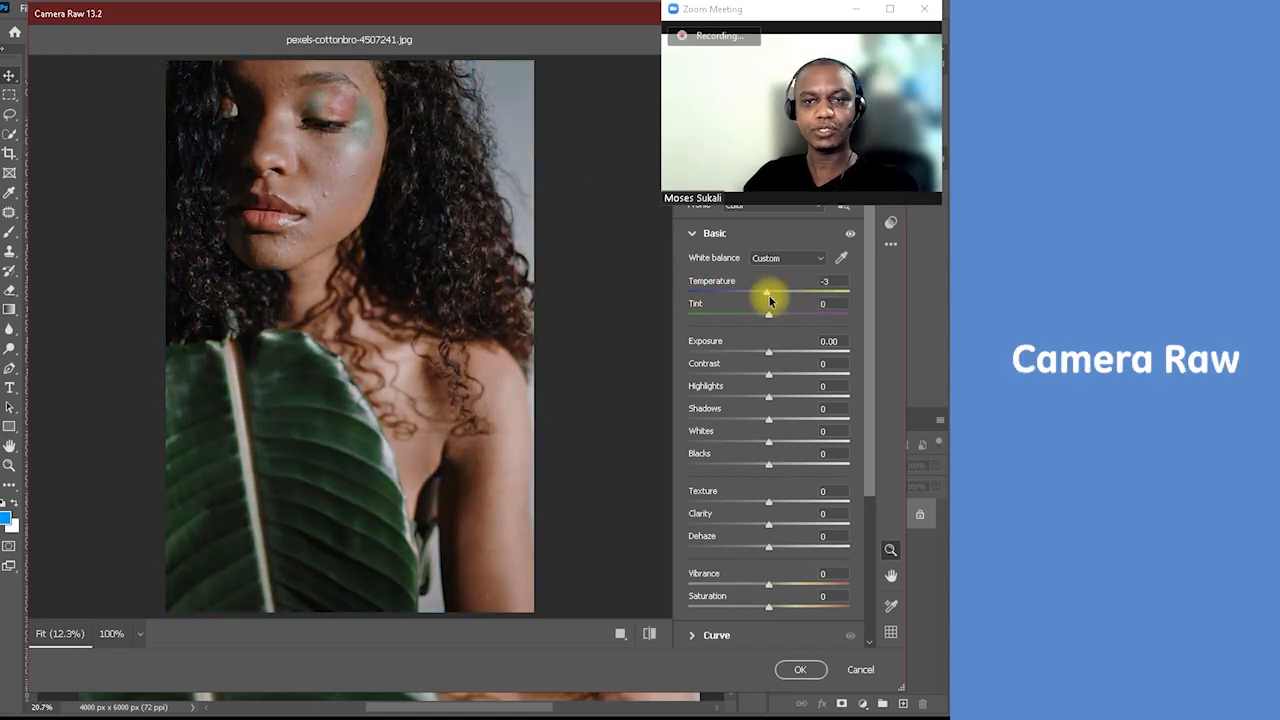
left_click_drag(769, 350, 773, 354)
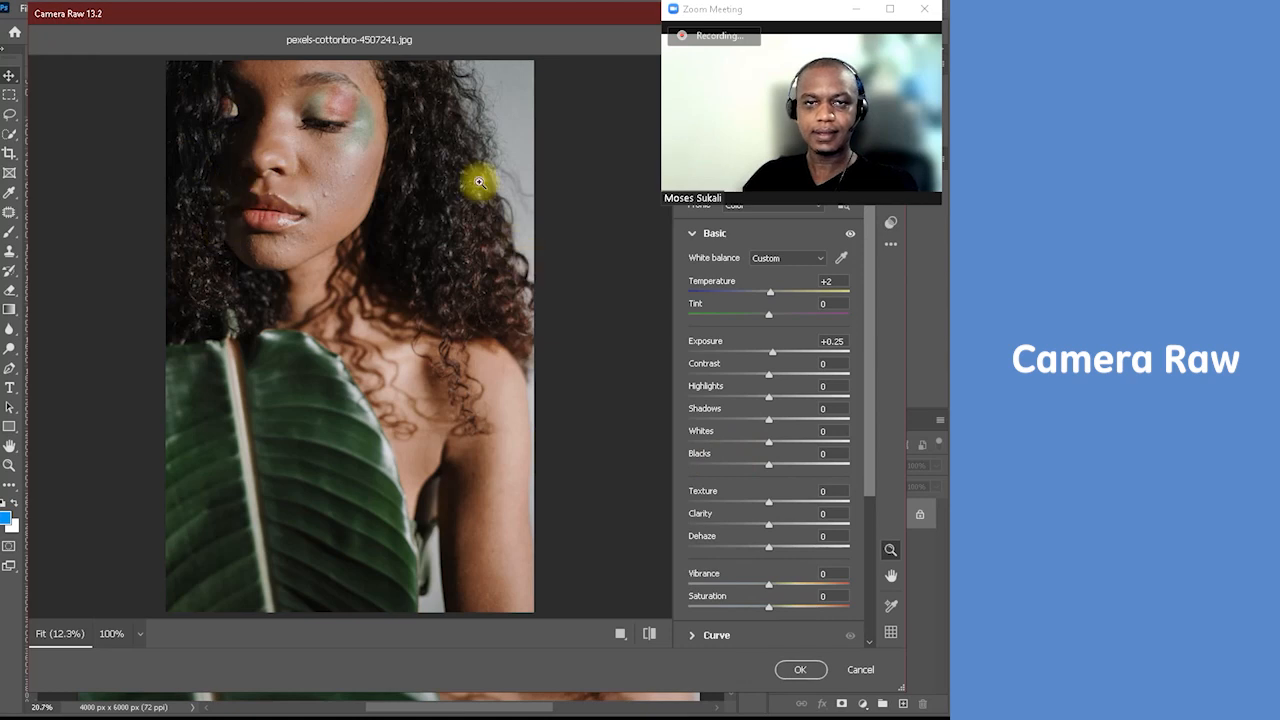
Set blacks to -36, highlights to +32, temperature to +4 and saturation to +2, and apply the Camera Raw adjustments
left_click_drag(769, 464, 738, 462)
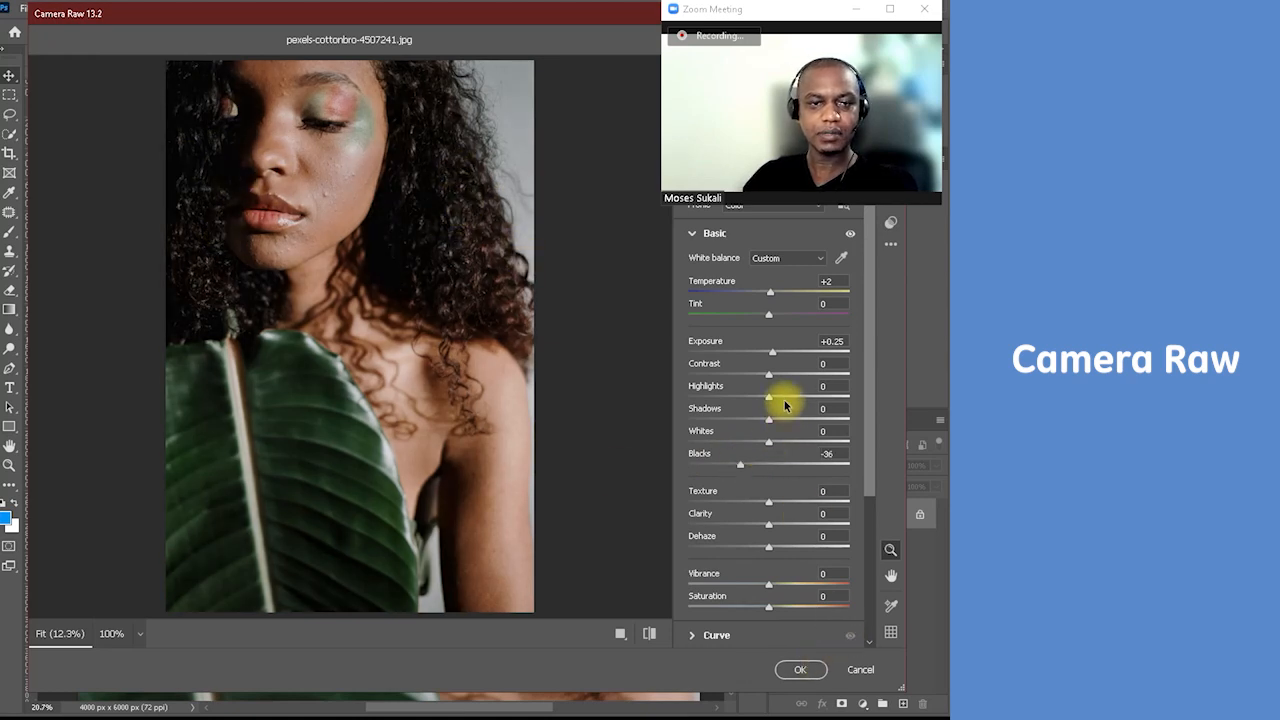
left_click_drag(787, 403, 795, 403)
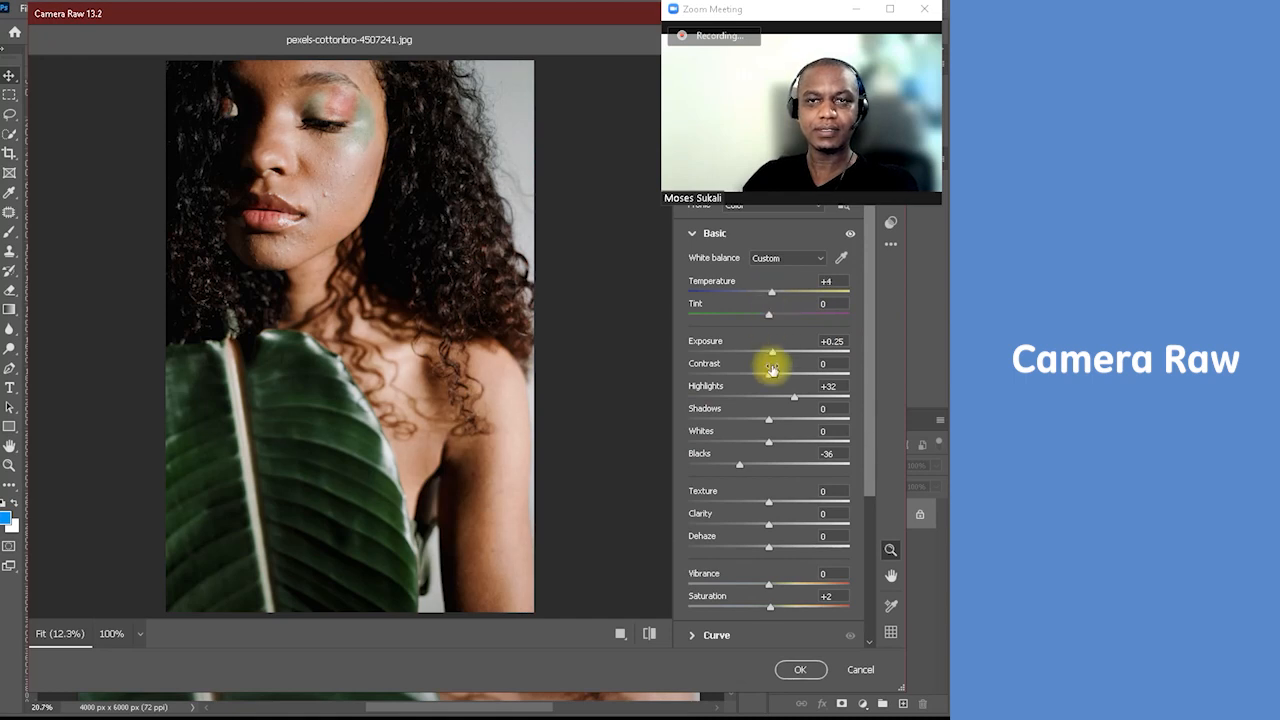
left_click(800, 669)
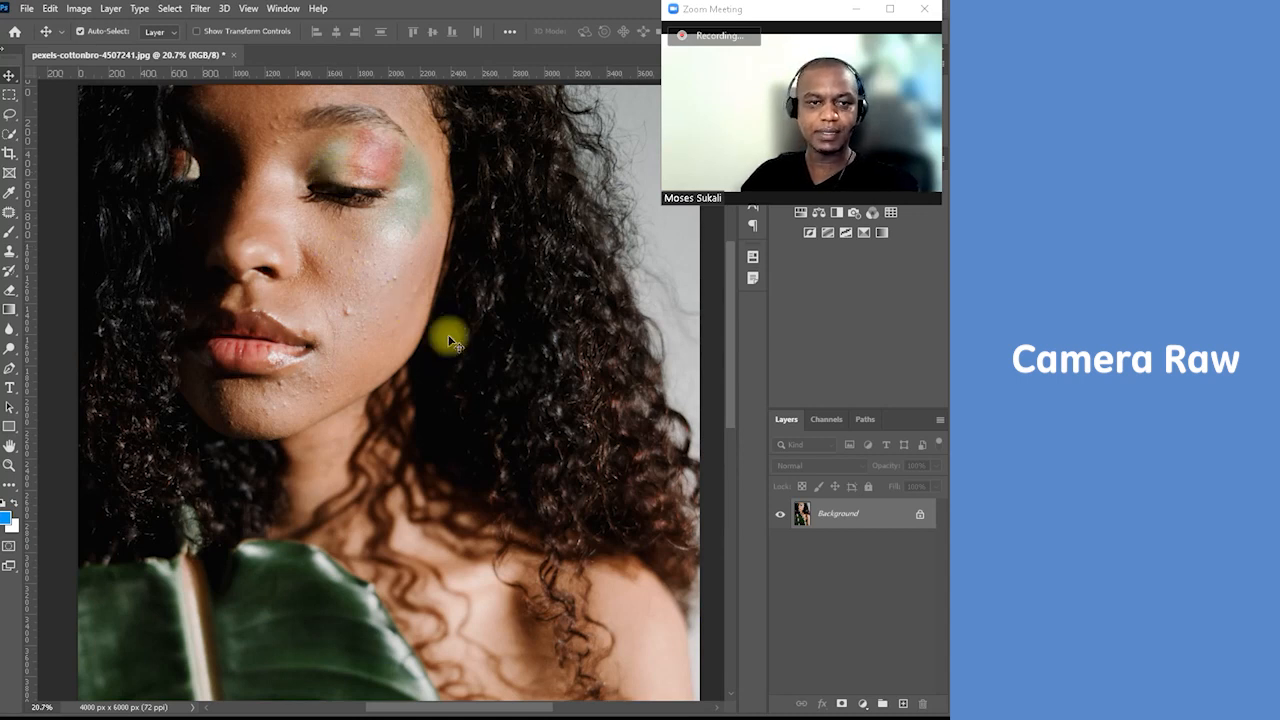
Duplicate the Background layer and rename the copy BLEMISH
scroll(363, 320, "up", 2)
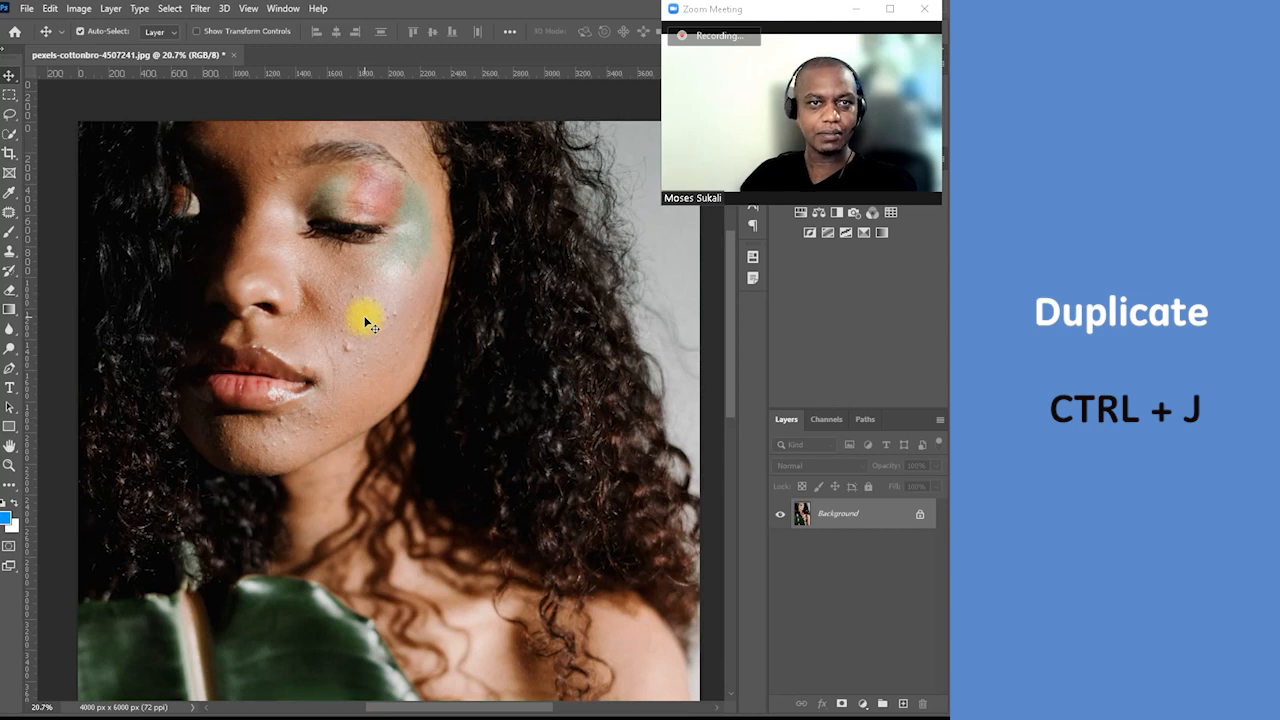
key("ctrl+j")
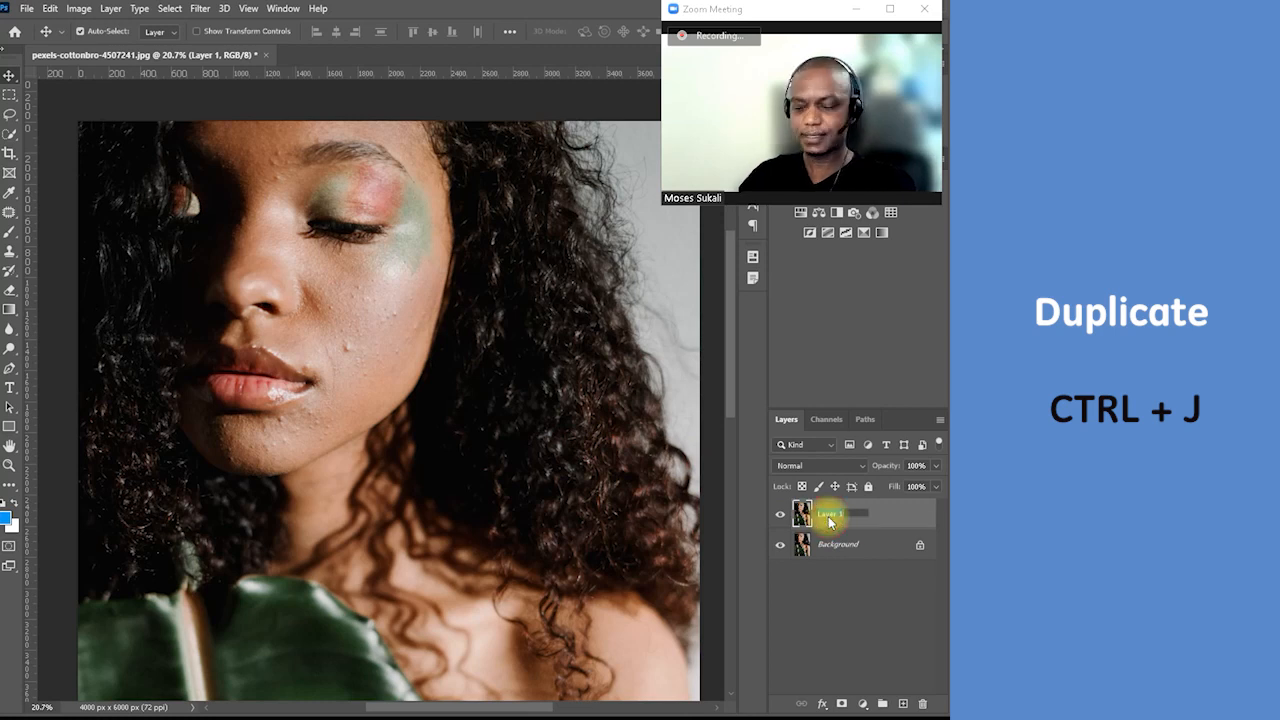
key("Caps_Lock")
type("B")
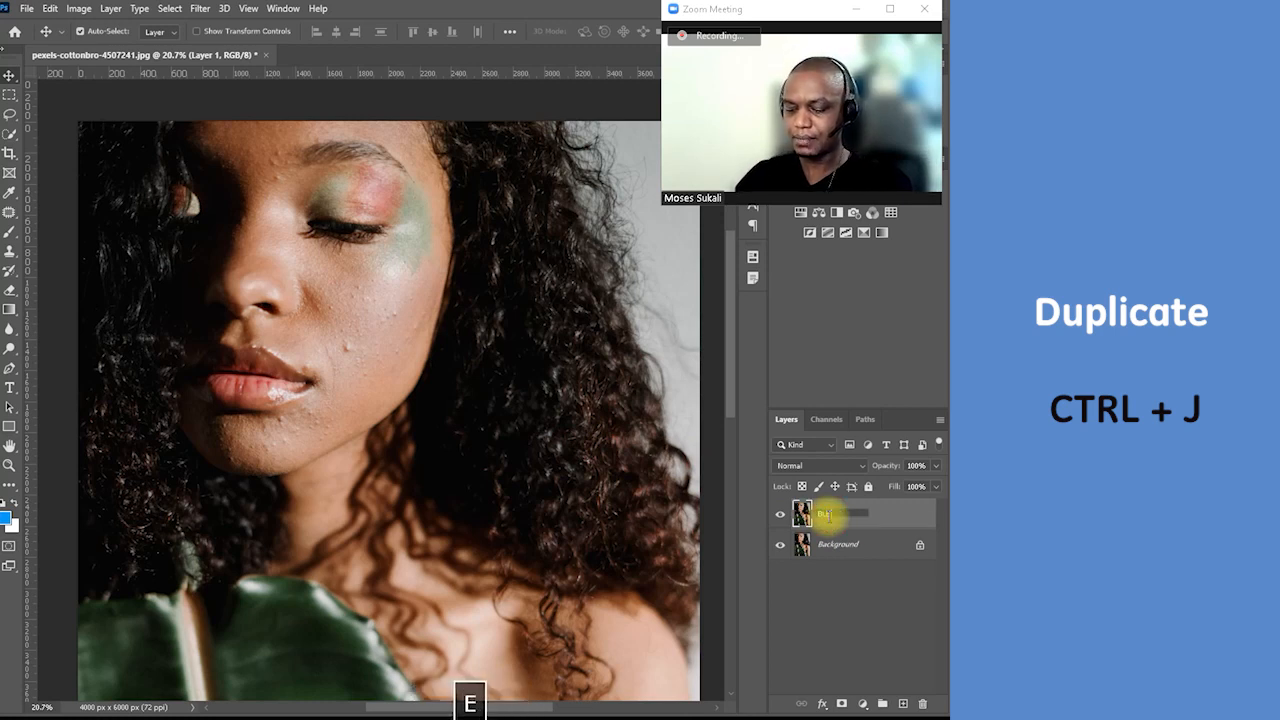
type("LEMISH")
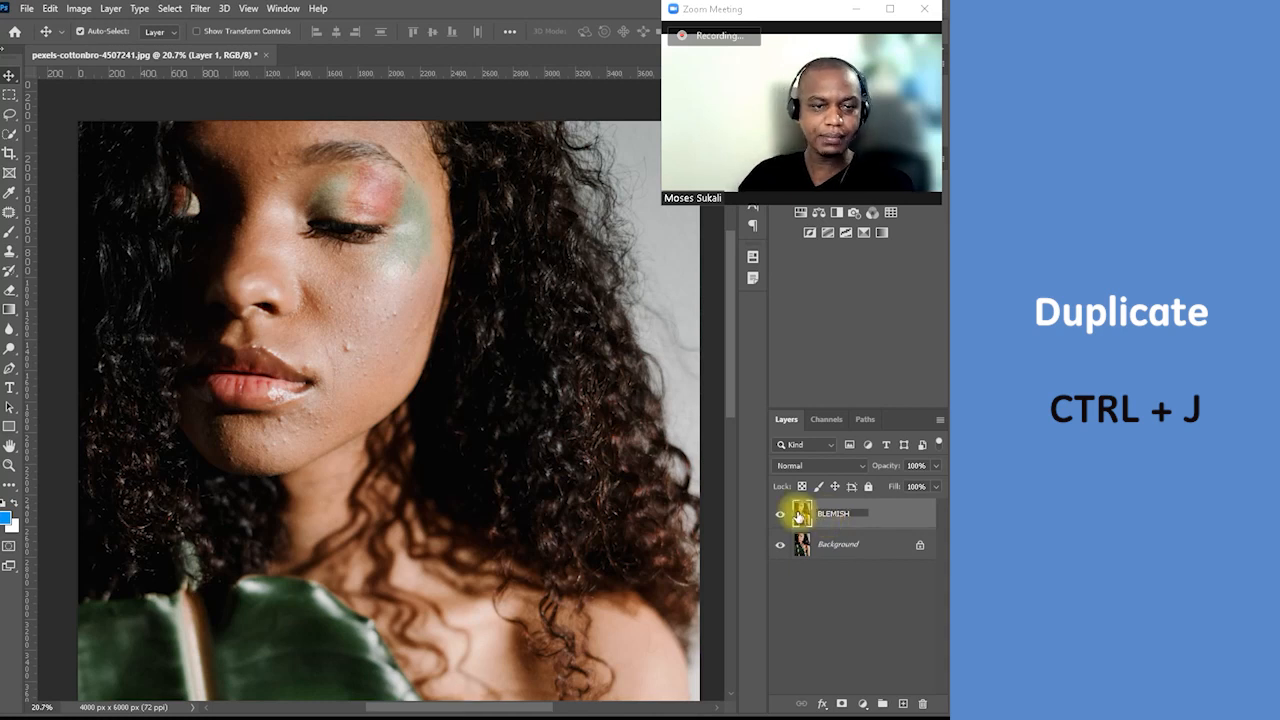
left_click(879, 597)
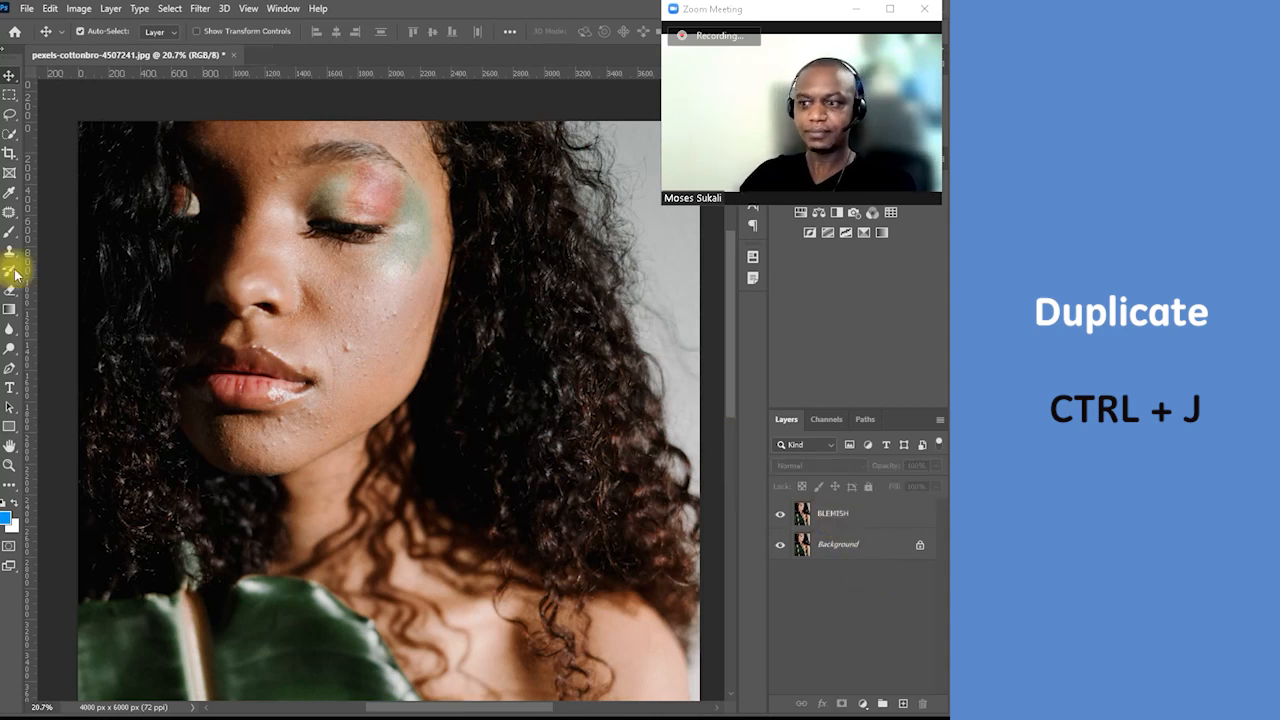
Remove the blemishes between the eyebrows on the BLEMISH layer using the Spot Healing Brush at size 70
key("space")
left_click_drag(265, 206, 347, 317)
scroll(299, 285, "up", 5)
key("space")
scroll(346, 317, "up", 4)
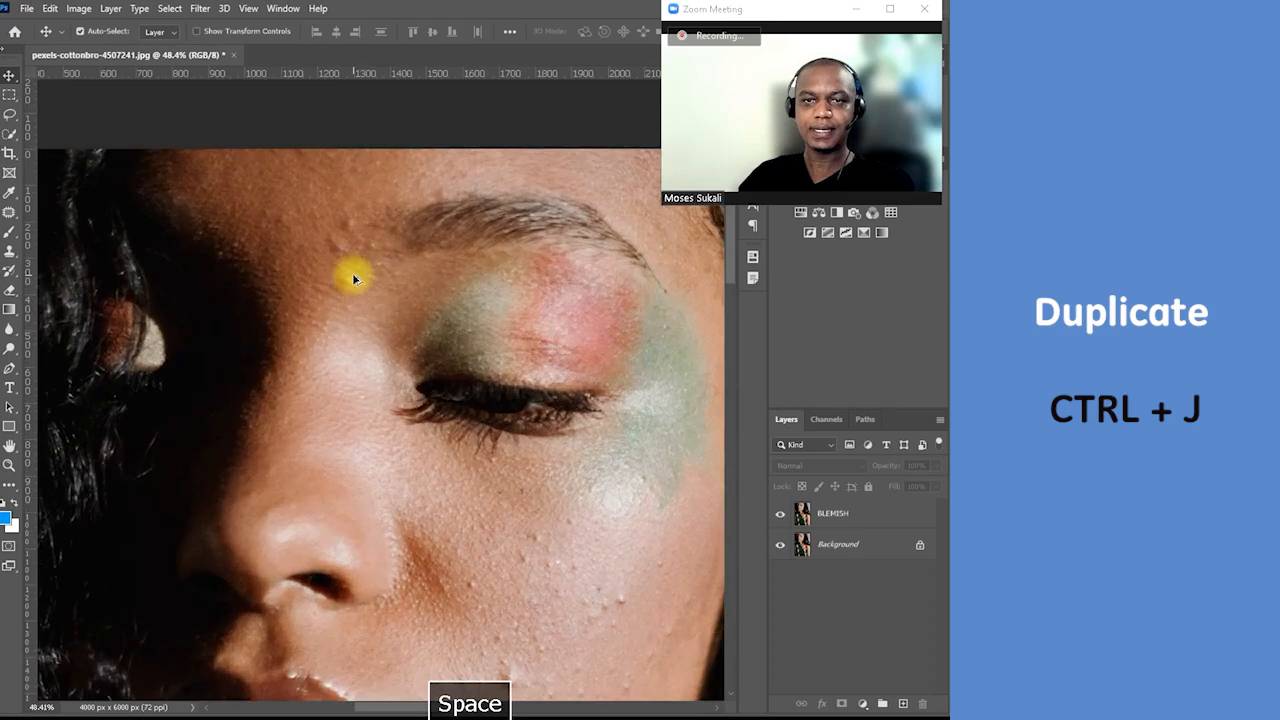
left_click(9, 214)
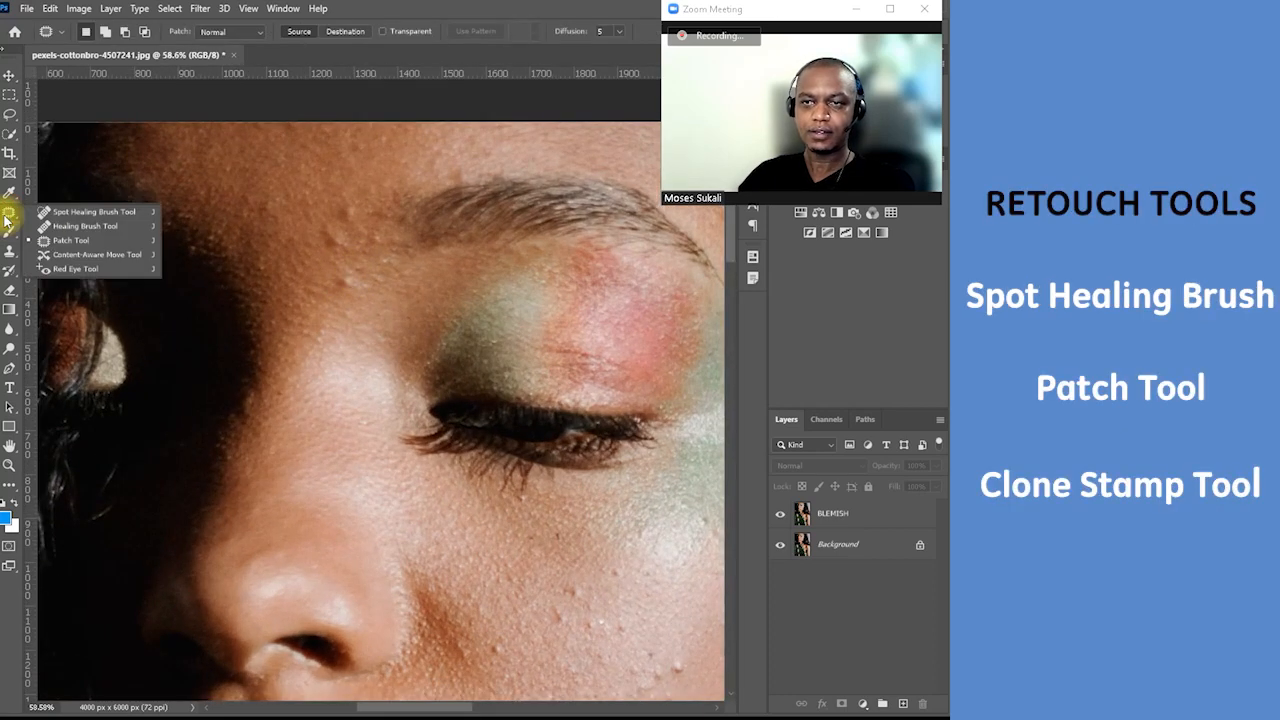
left_click(103, 219)
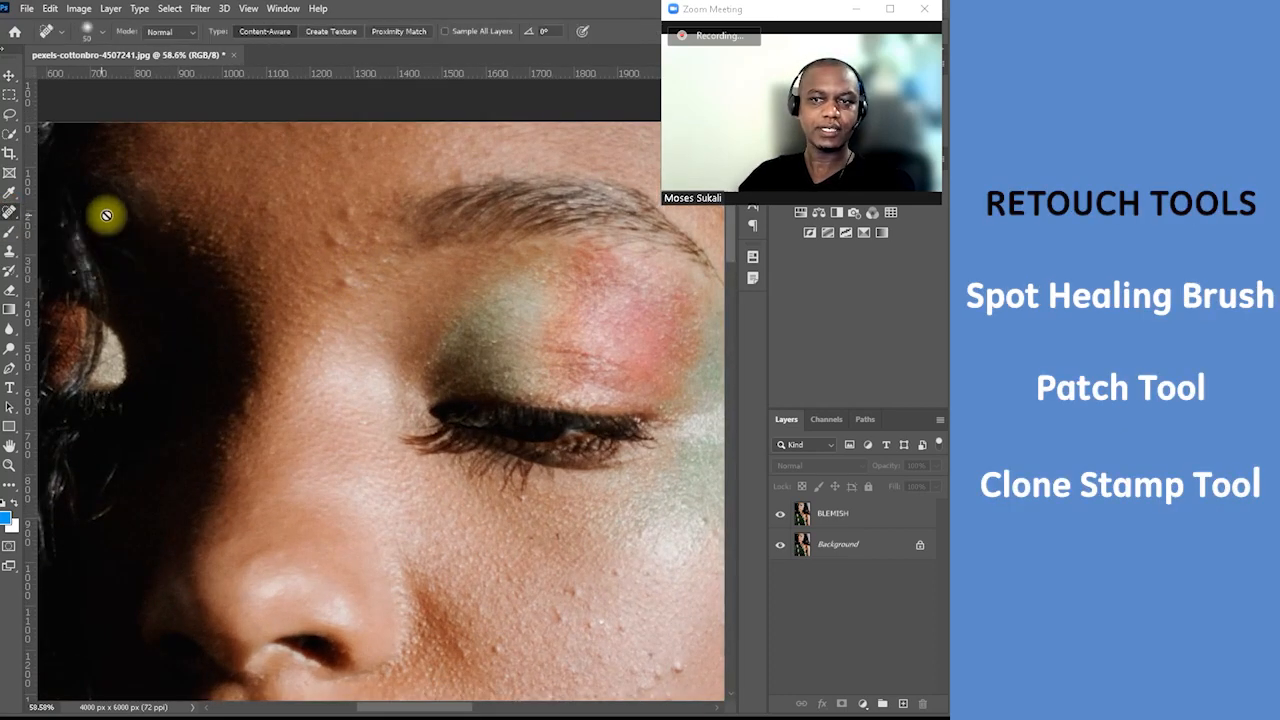
left_click(893, 518)
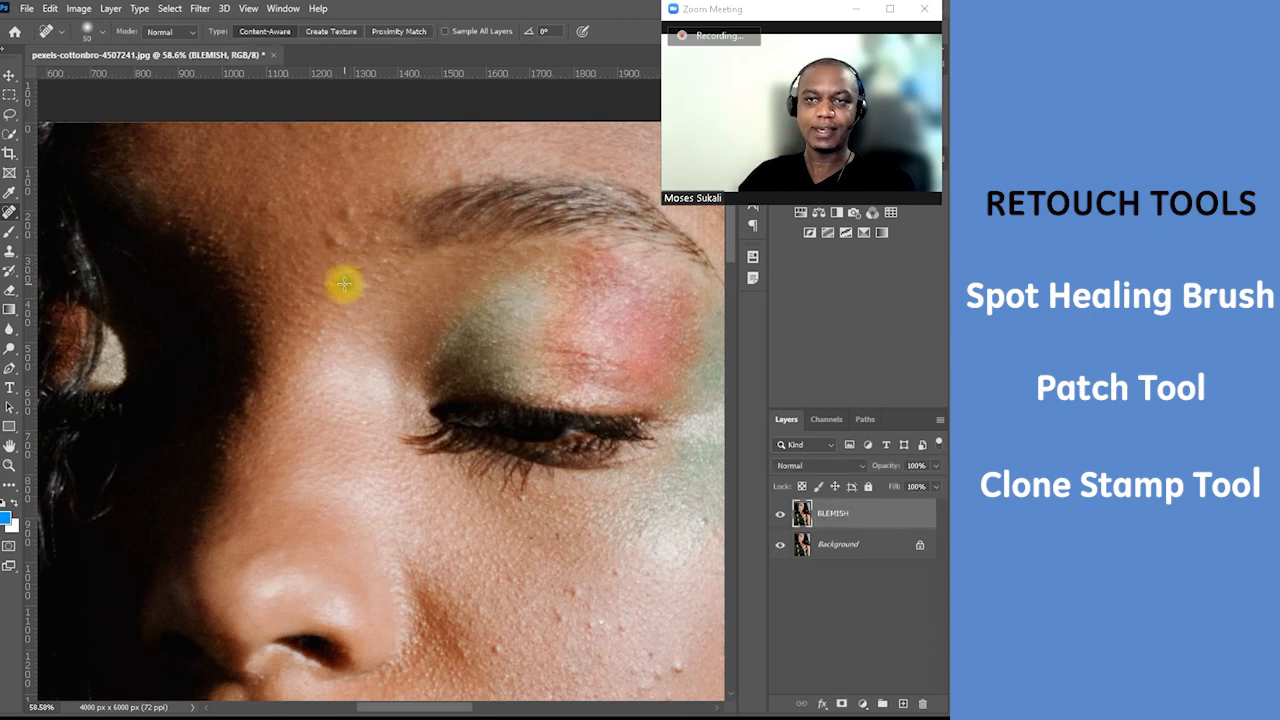
key("bracketright")
key("bracketright")
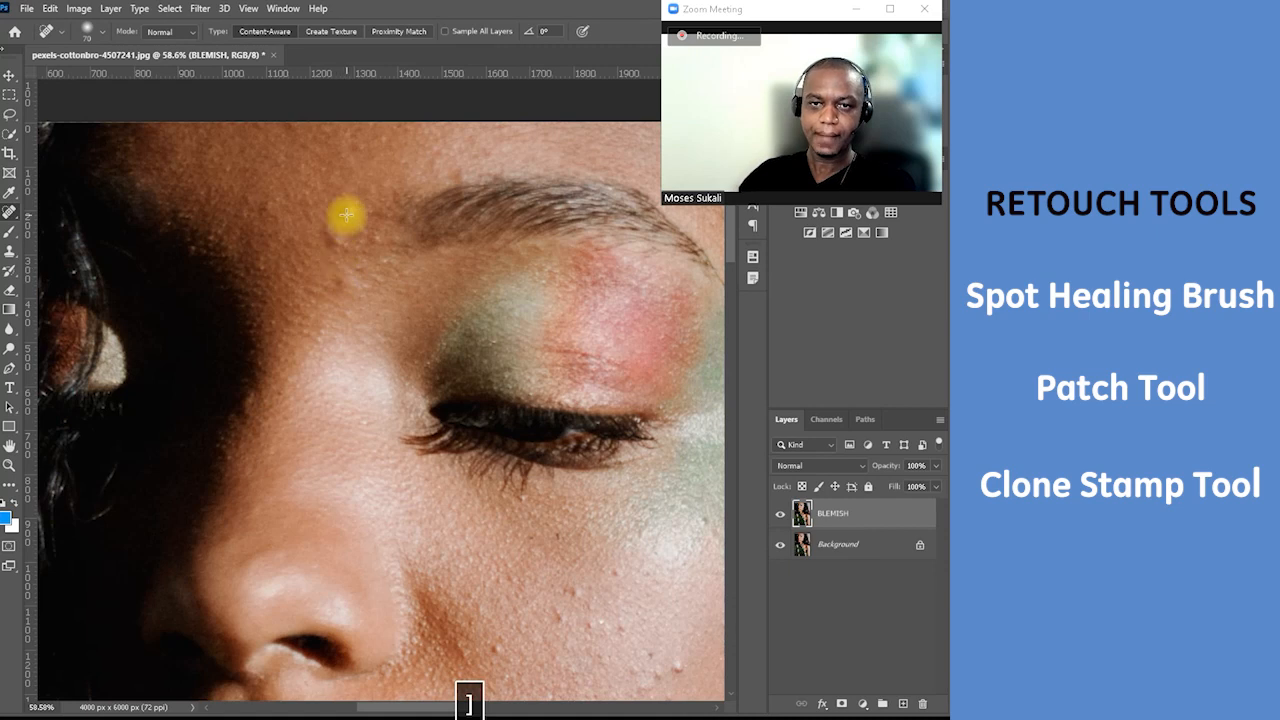
mouse_move(348, 206)
left_mouse_down()
mouse_move(329, 240)
mouse_move(333, 289)
mouse_move(346, 274)
left_mouse_up()
left_click(376, 238)
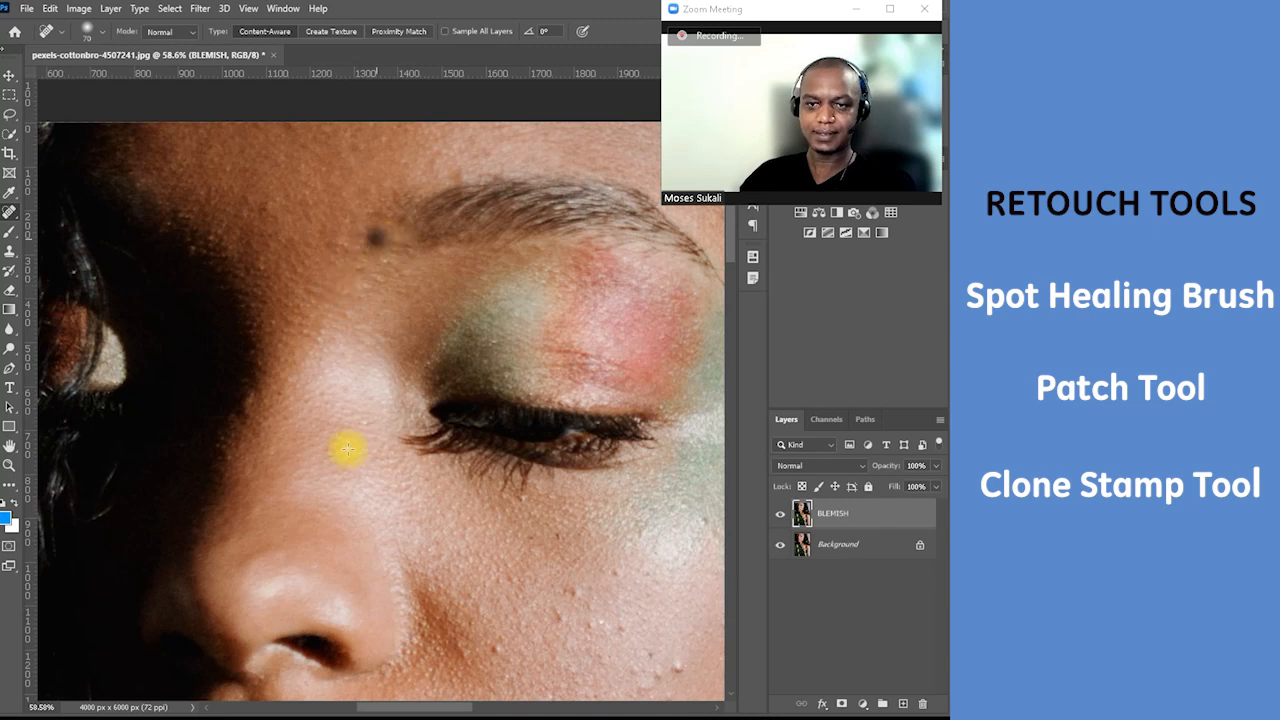
Remove small bumps on the cheek below the eye with the Spot Healing Brush
key("space")
left_click_drag(590, 670, 443, 486)
left_click(527, 481)
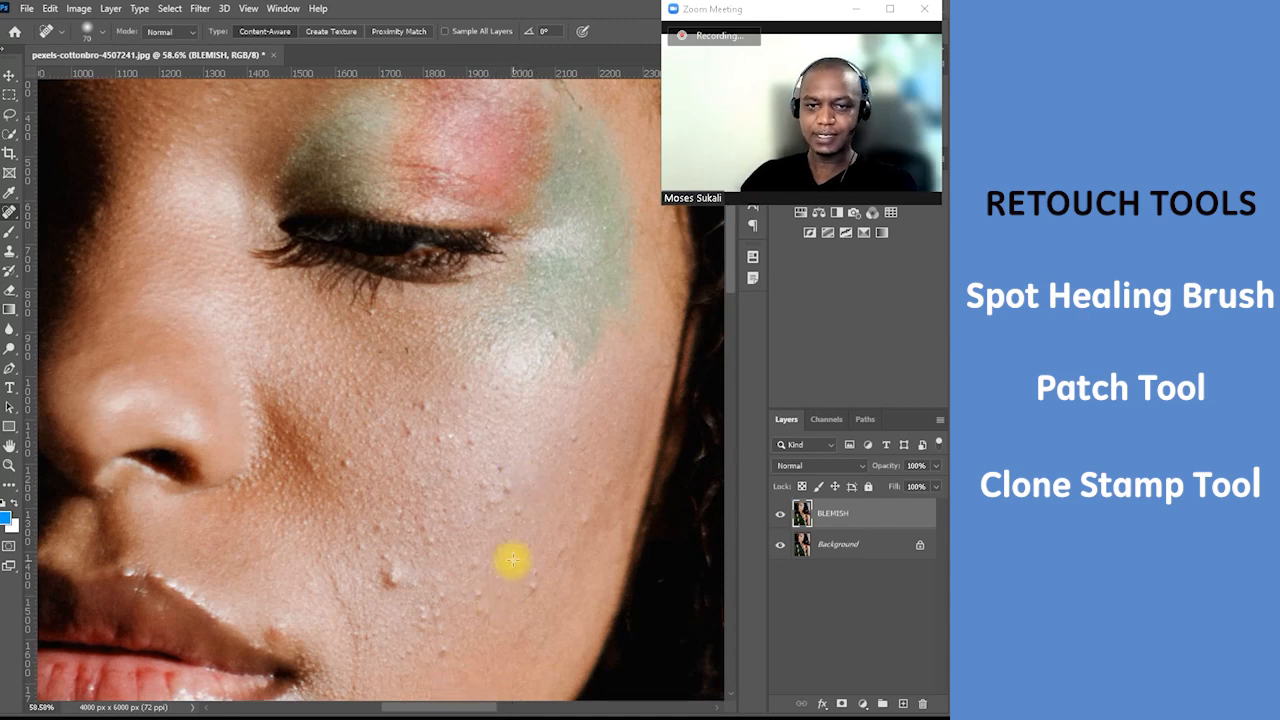
left_click(392, 424)
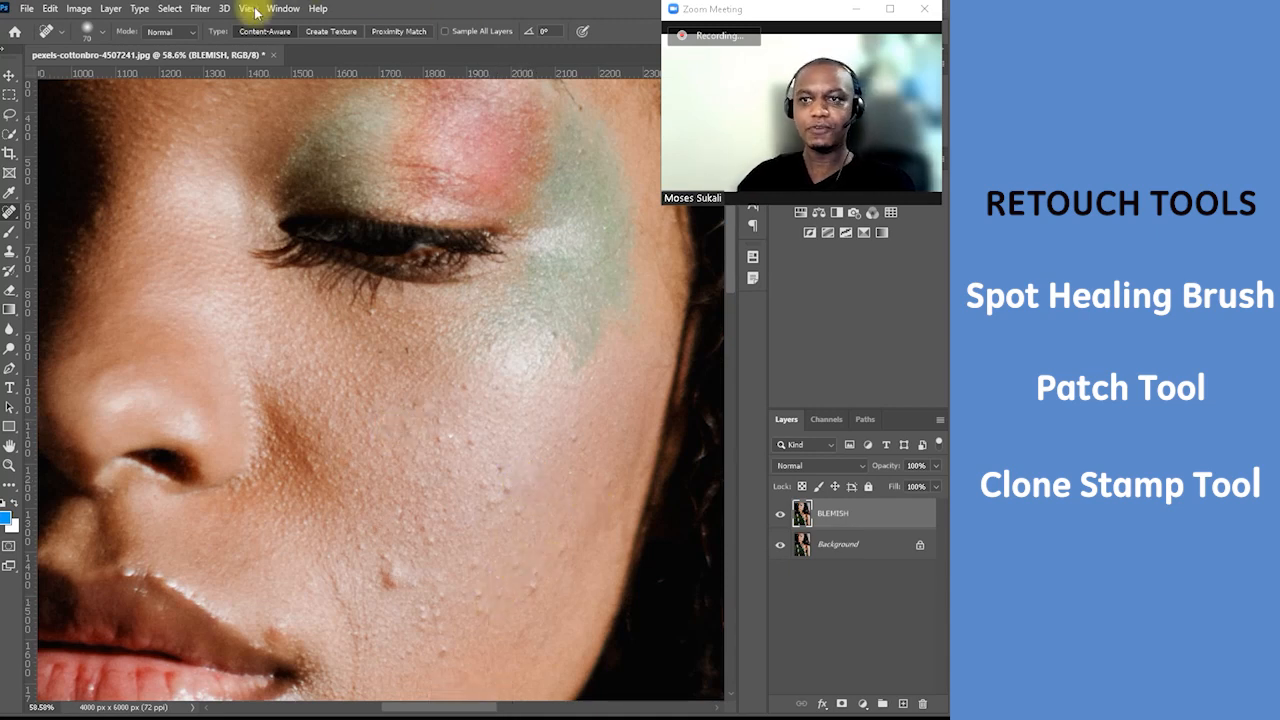
Patch the prominent raised mole on the lower cheek with clean nearby skin using the Patch Tool
right_click(16, 215)
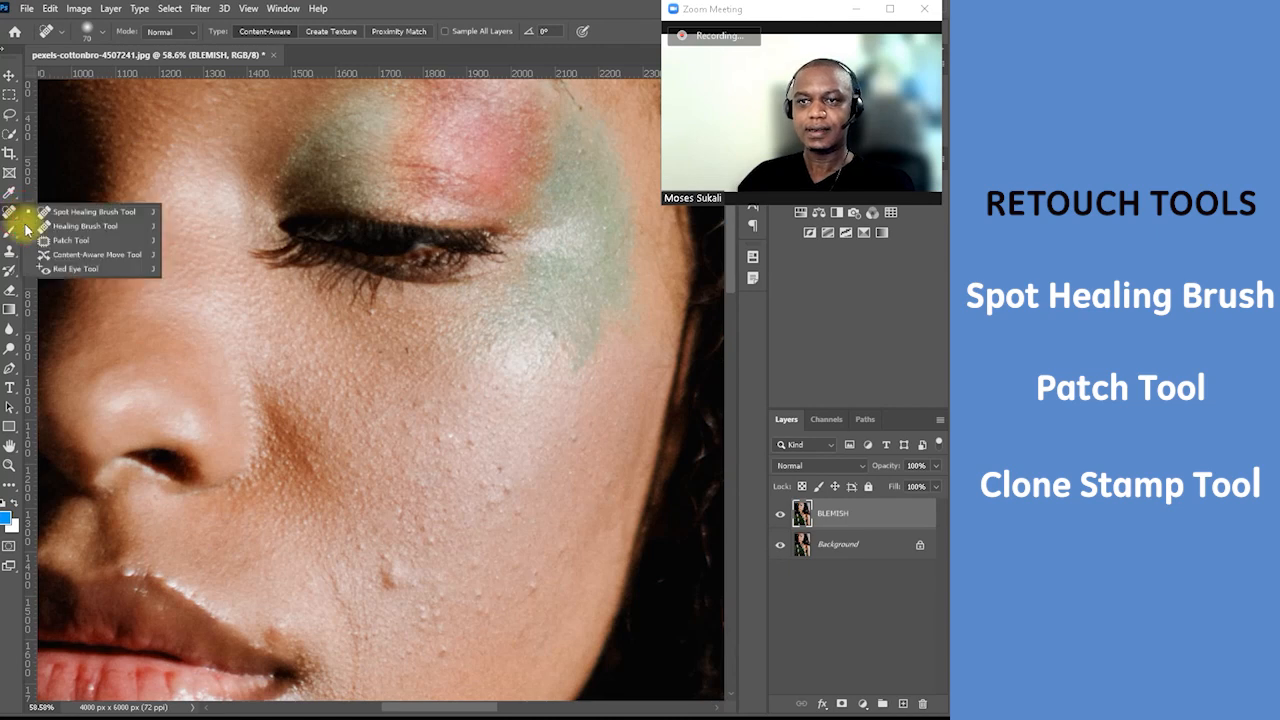
left_click(44, 243)
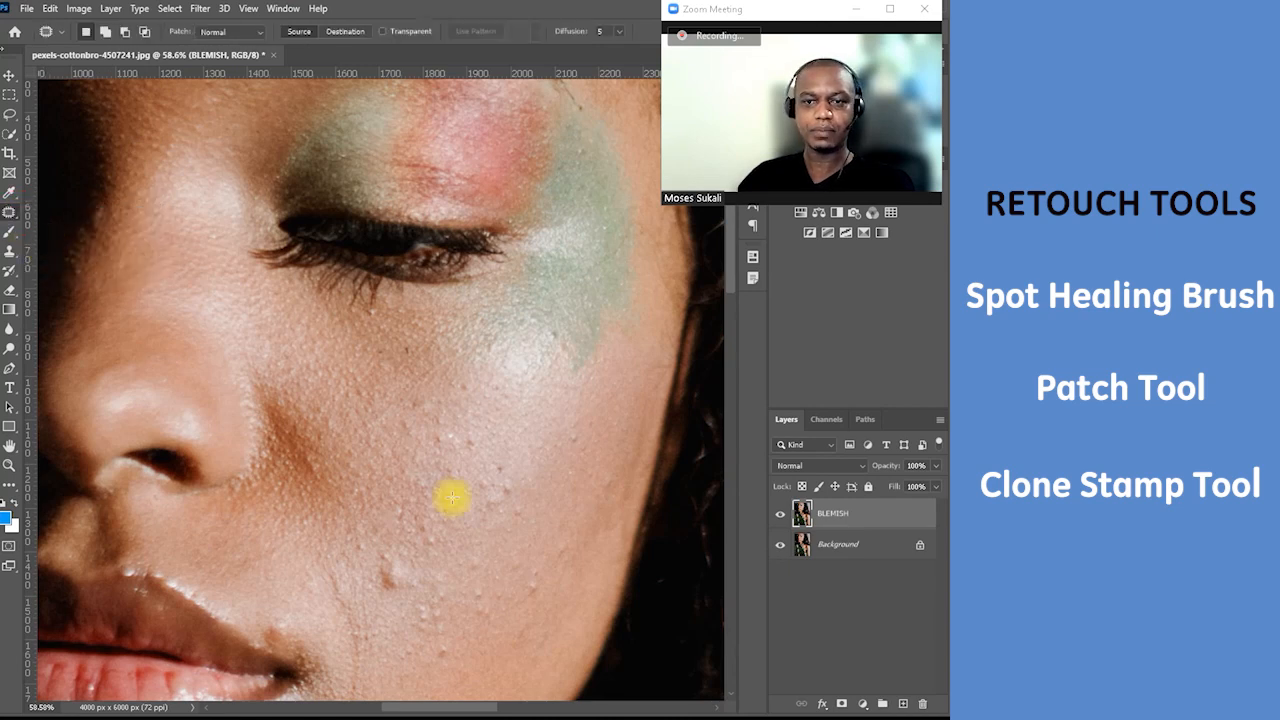
scroll(434, 486, "down", 3)
mouse_move(419, 432)
left_mouse_down()
mouse_move(388, 452)
mouse_move(374, 427)
mouse_move(382, 406)
mouse_move(419, 429)
left_mouse_up()
mouse_move(403, 430)
left_mouse_down()
mouse_move(380, 497)
mouse_move(382, 543)
left_mouse_up()
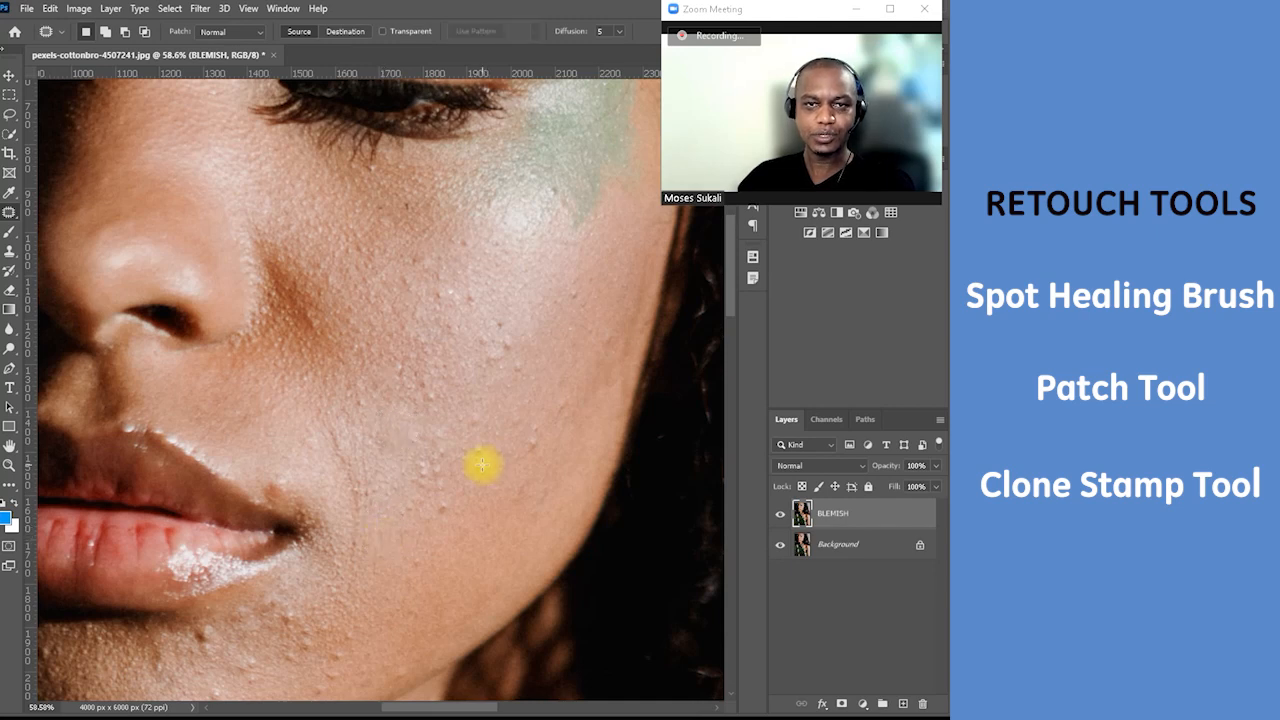
Try to patch the dark spot on the chin below the lower lip, and undo the patch
scroll(484, 414, "up", 3)
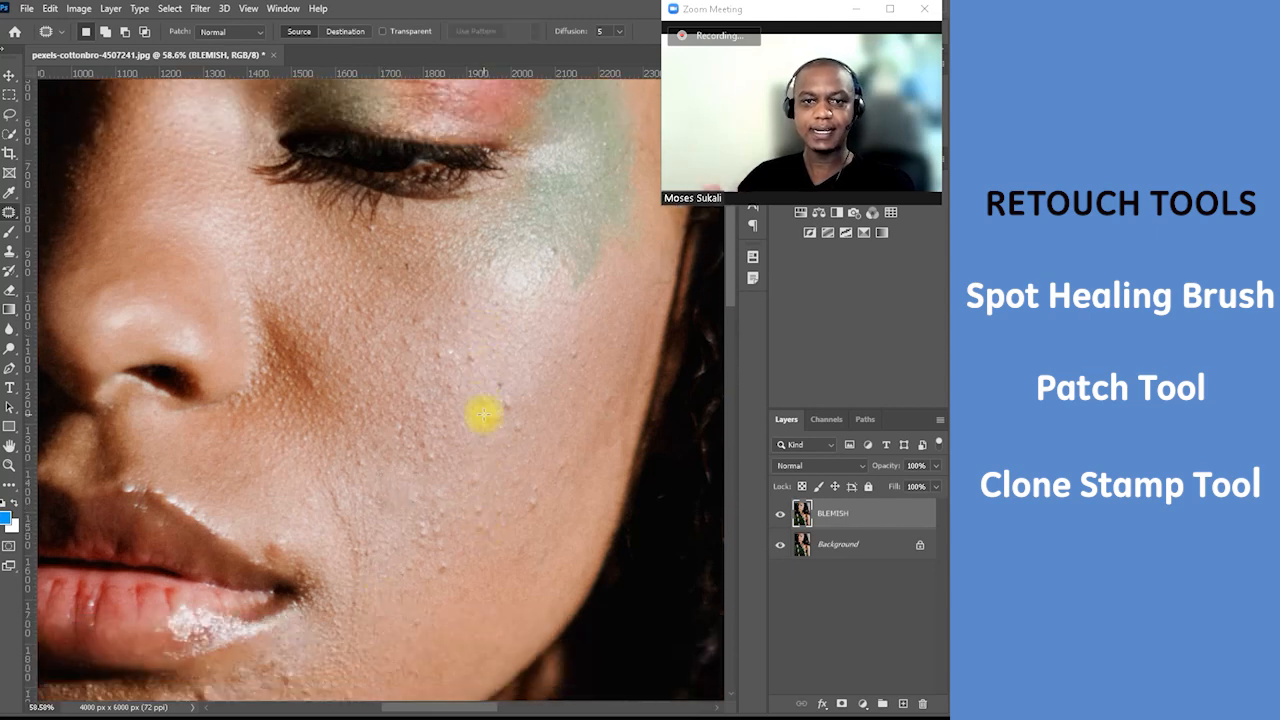
scroll(484, 414, "down", 6)
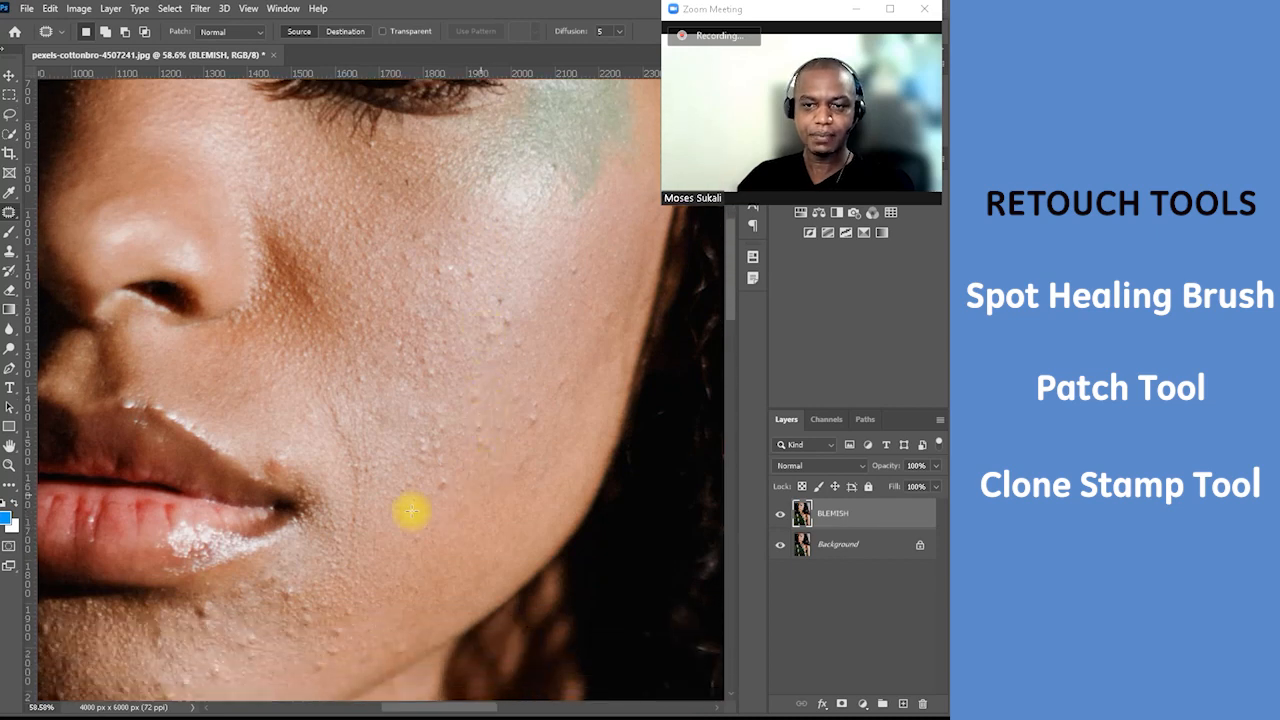
mouse_move(212, 542)
left_mouse_down()
mouse_move(194, 546)
mouse_move(206, 563)
mouse_move(223, 534)
mouse_move(228, 558)
mouse_move(186, 463)
mouse_move(149, 114)
mouse_move(143, 177)
left_mouse_up()
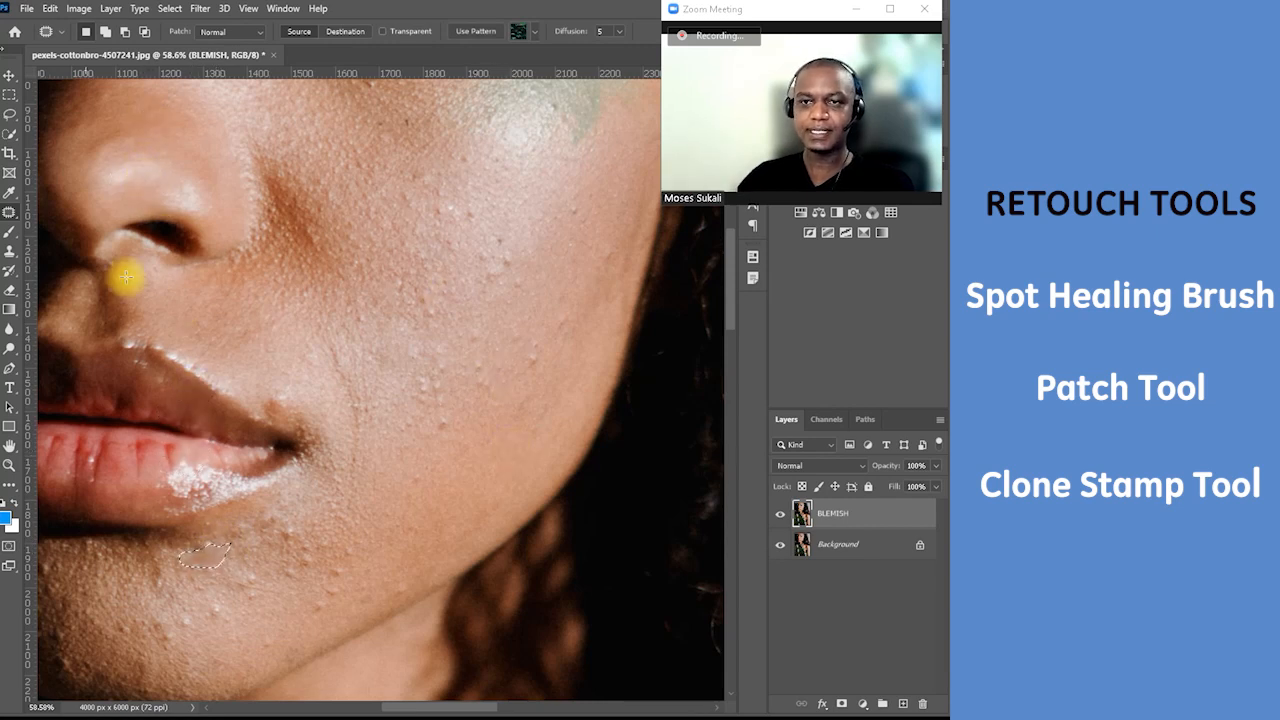
key("ctrl+z")
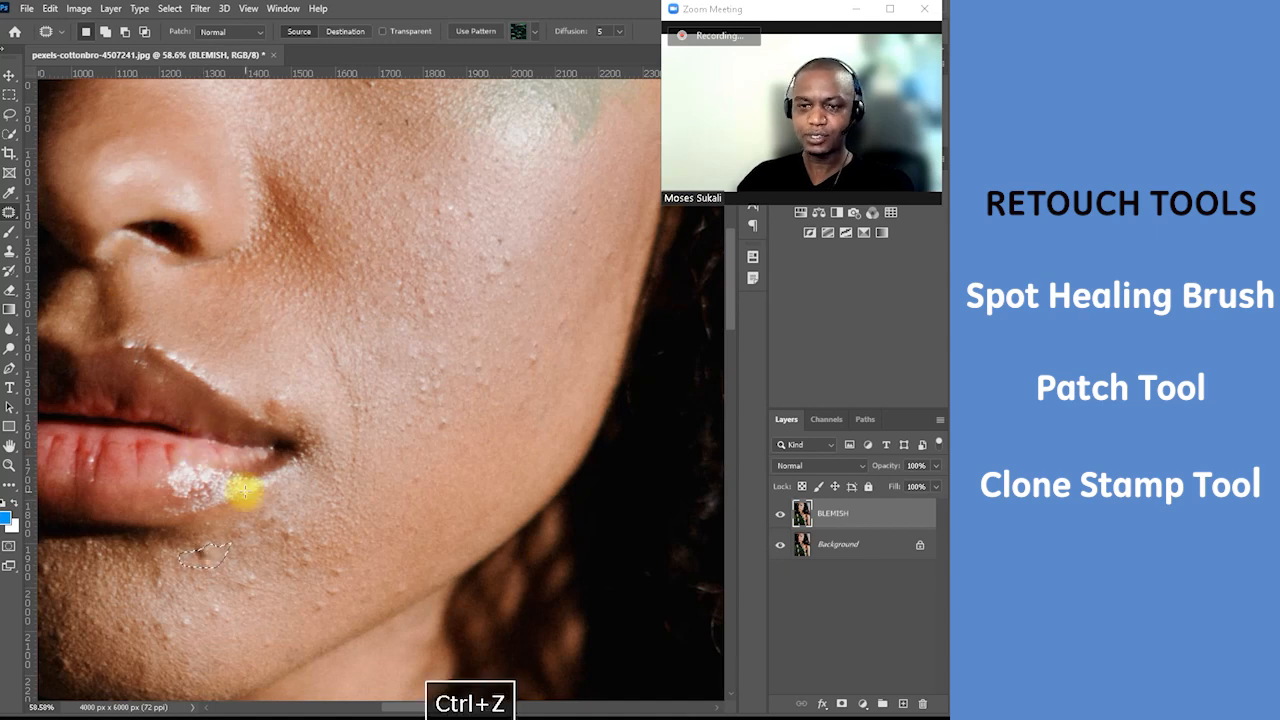
Patch the dark spots and bumps on the upper outer cheek with smooth neighbouring skin
scroll(560, 374, "up", 2)
scroll(555, 395, "up", 1)
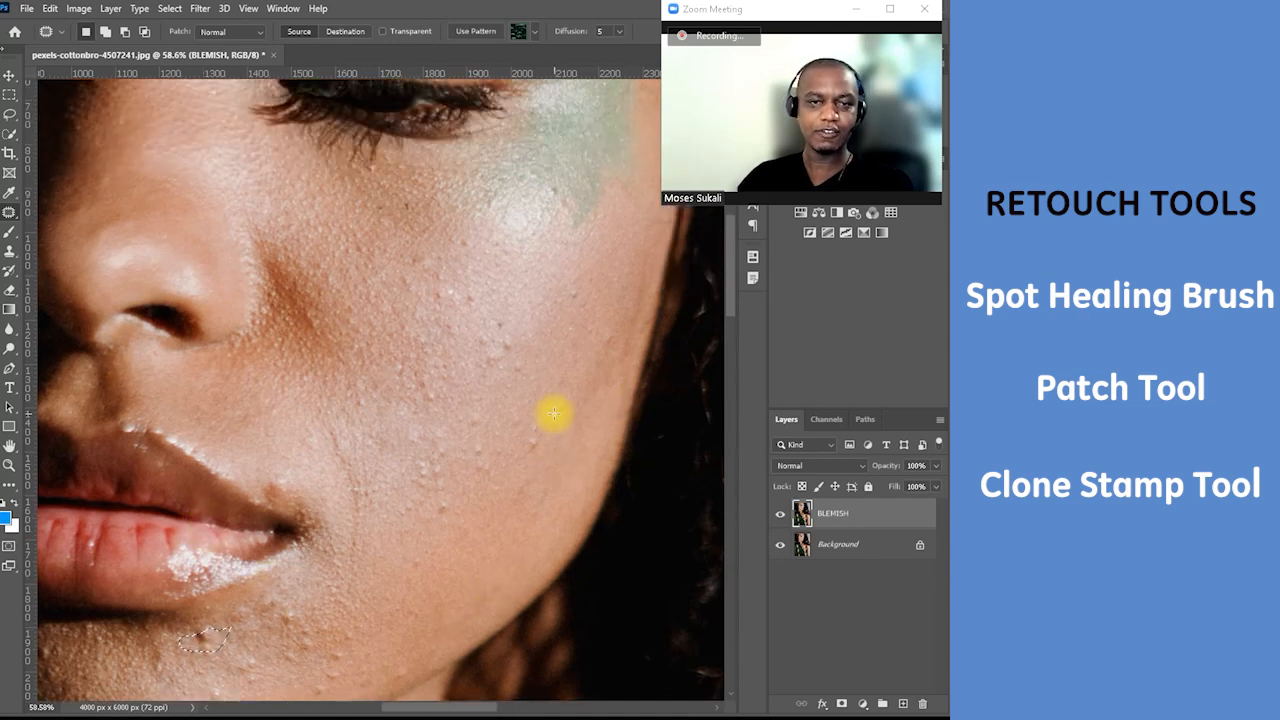
scroll(490, 412, "up", 1)
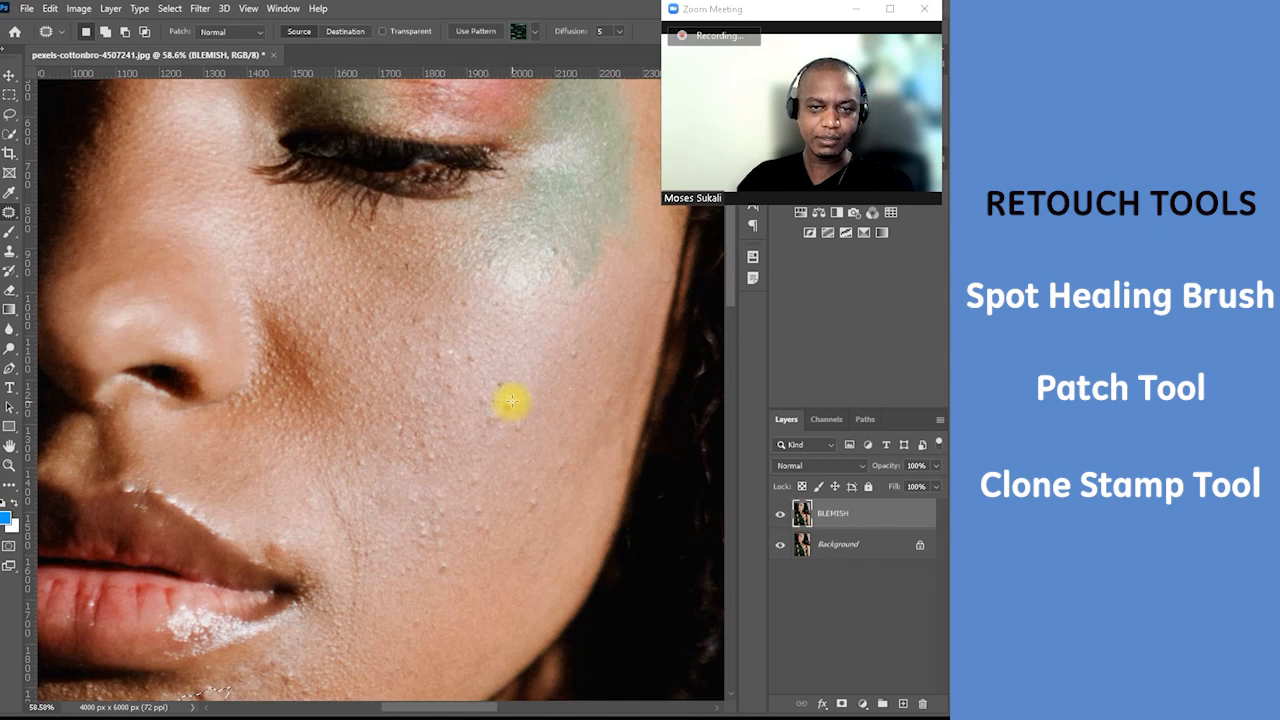
scroll(510, 415, "up", 3)
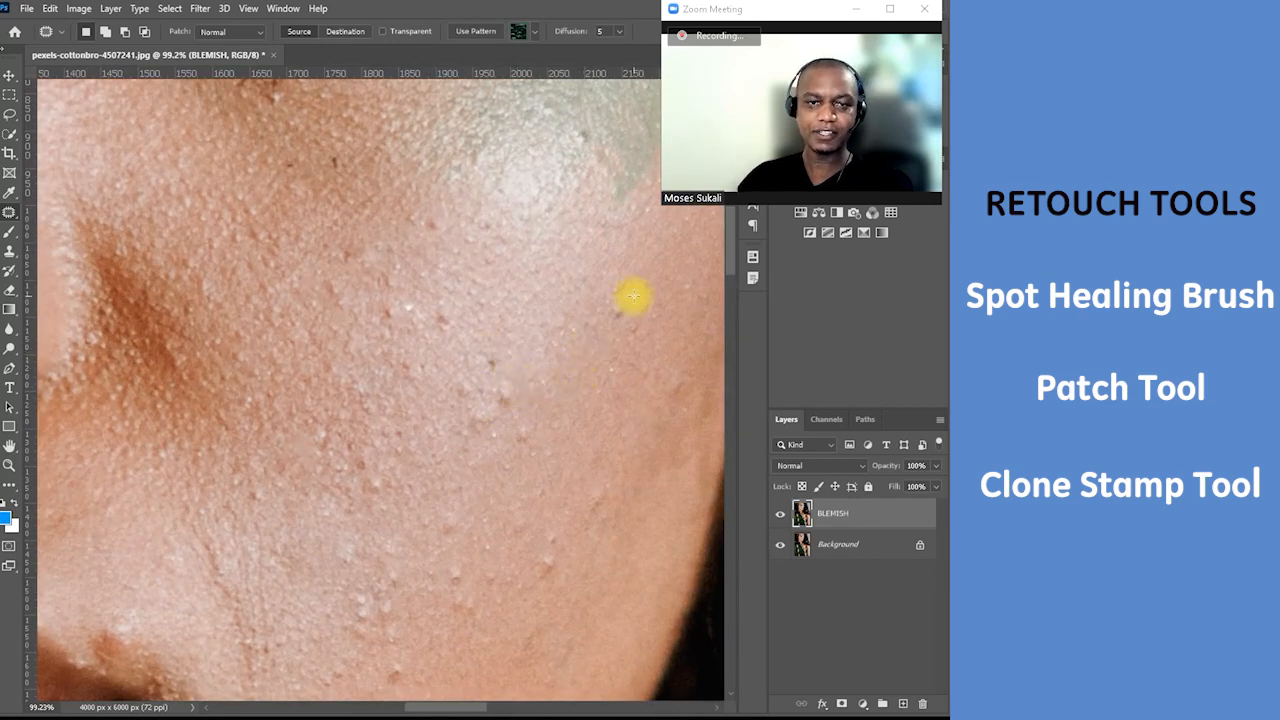
mouse_move(628, 297)
left_mouse_down()
mouse_move(600, 297)
mouse_move(629, 329)
mouse_move(623, 294)
mouse_move(632, 317)
mouse_move(571, 243)
mouse_move(563, 329)
left_mouse_up()
left_click(515, 389)
left_click_drag(500, 401, 505, 382)
left_click_drag(503, 399, 526, 352)
Patch the blemish on the lower outer cheek and the remaining spots in the middle of the cheek
mouse_move(566, 520)
left_mouse_down()
mouse_move(530, 574)
mouse_move(572, 523)
mouse_move(603, 577)
left_mouse_up()
left_click(611, 547)
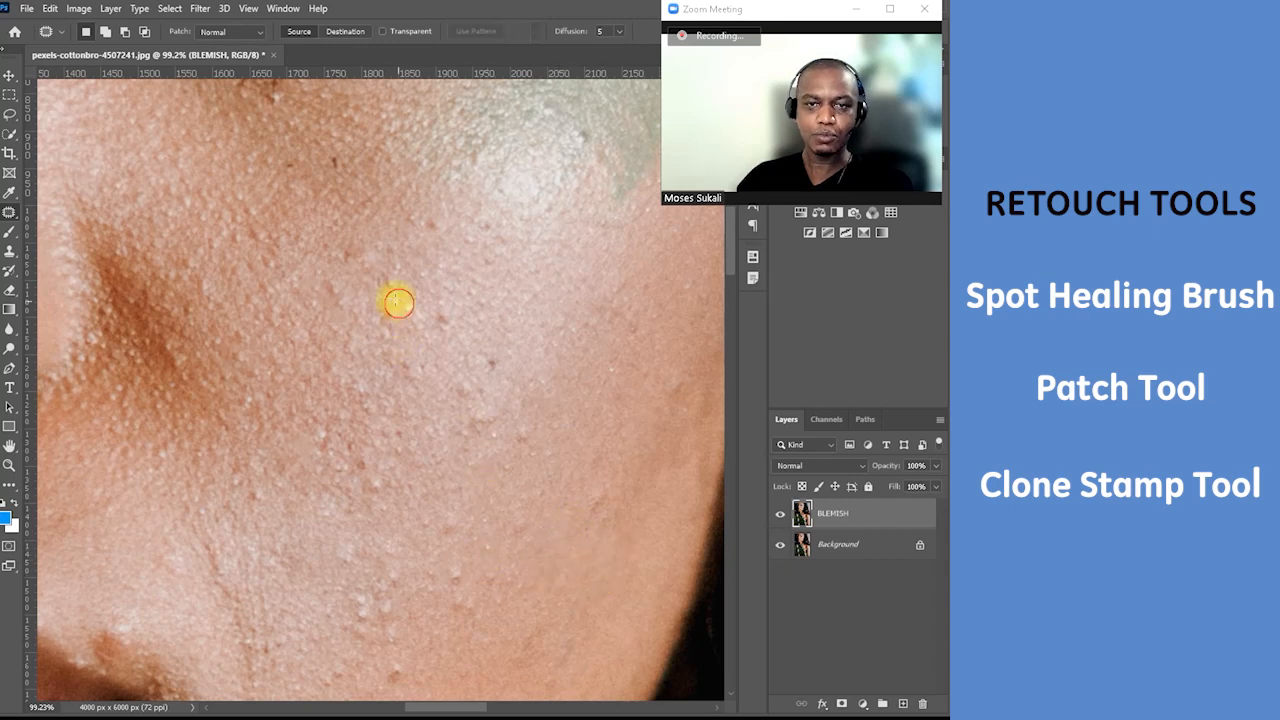
left_click_drag(400, 306, 394, 314)
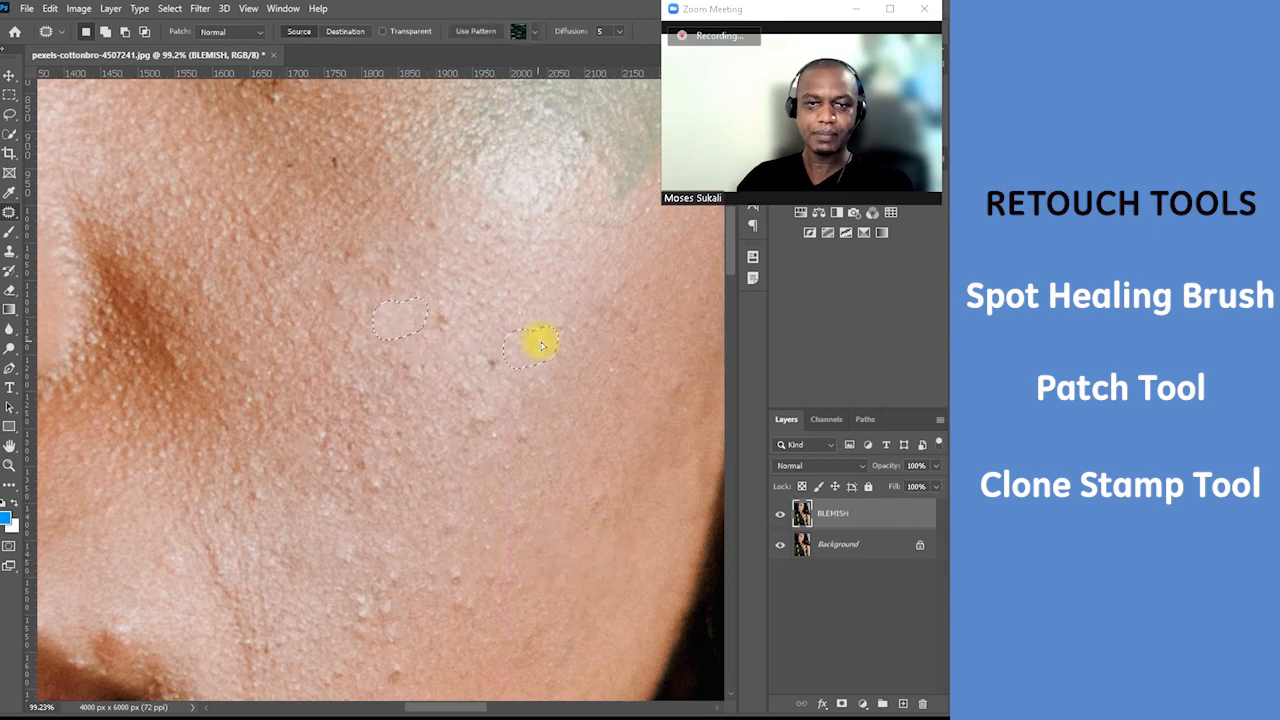
scroll(508, 377, "down", 3)
left_click_drag(532, 308, 520, 340)
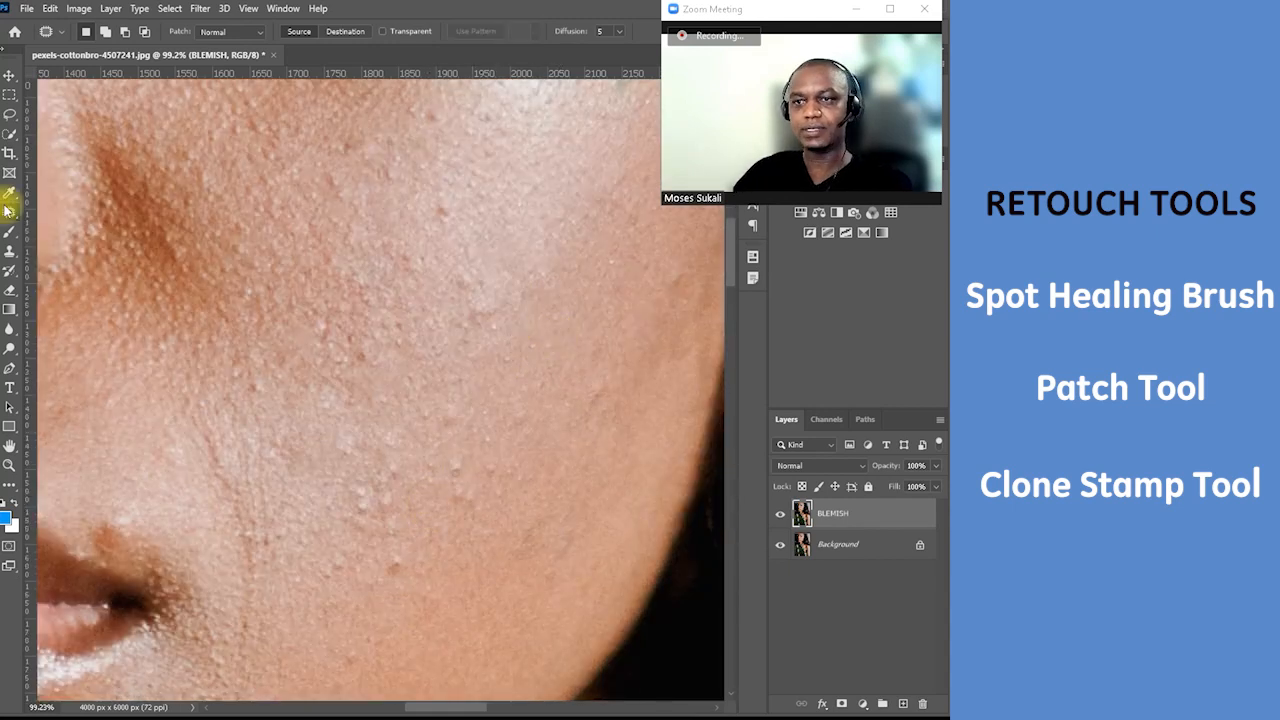
Cover the bumps and the dark spot on the lower cheek with sampled clean skin using the Clone Stamp Tool at size 60
left_click(10, 252)
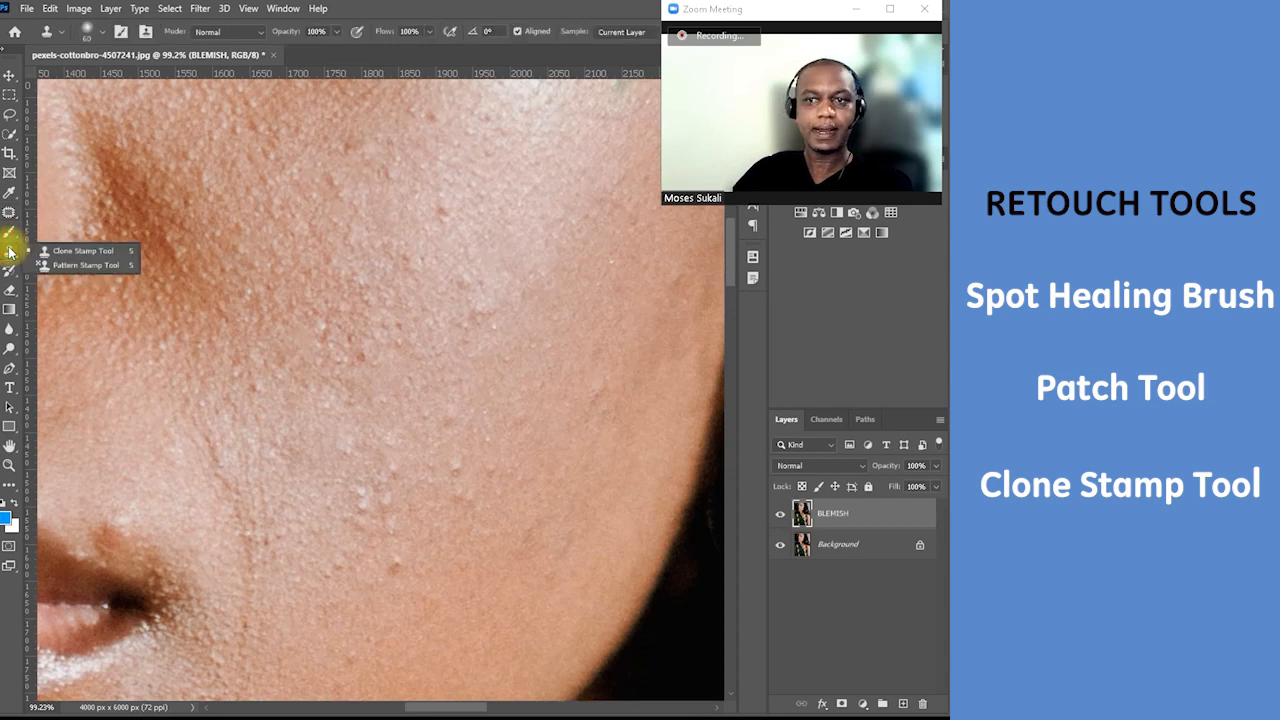
left_click(73, 252)
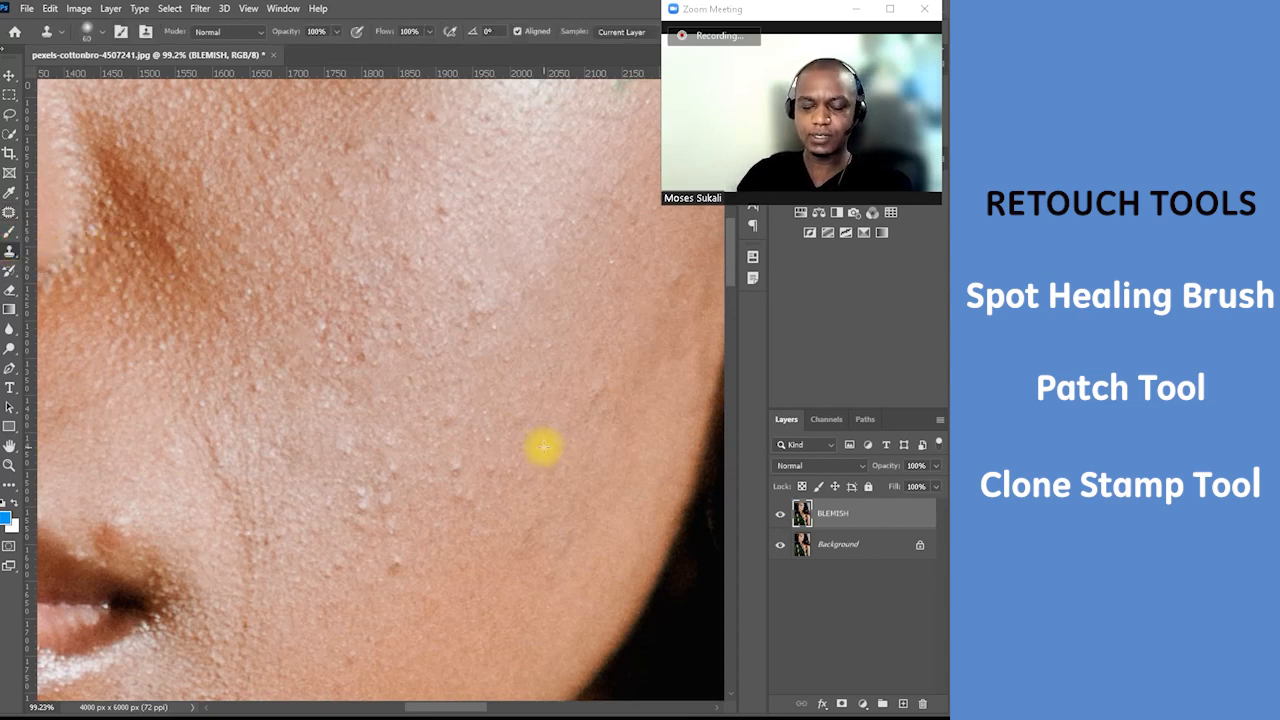
key("bracketright")
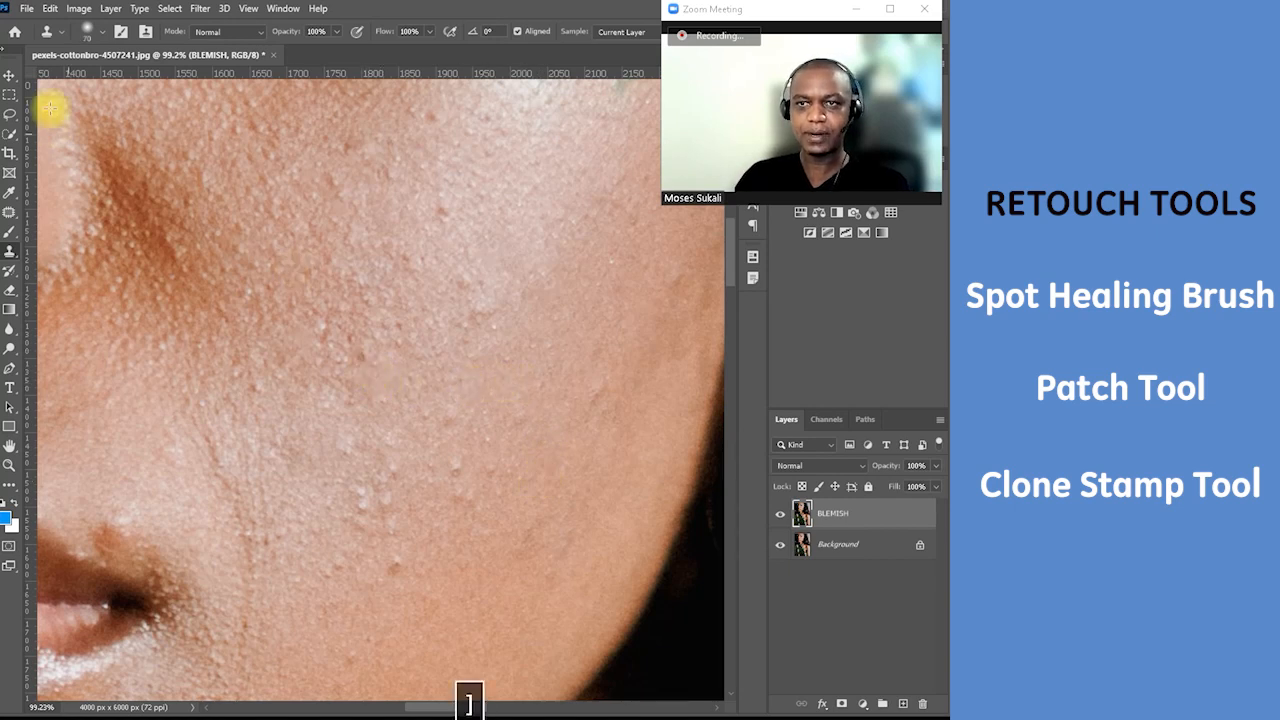
key("bracketleft")
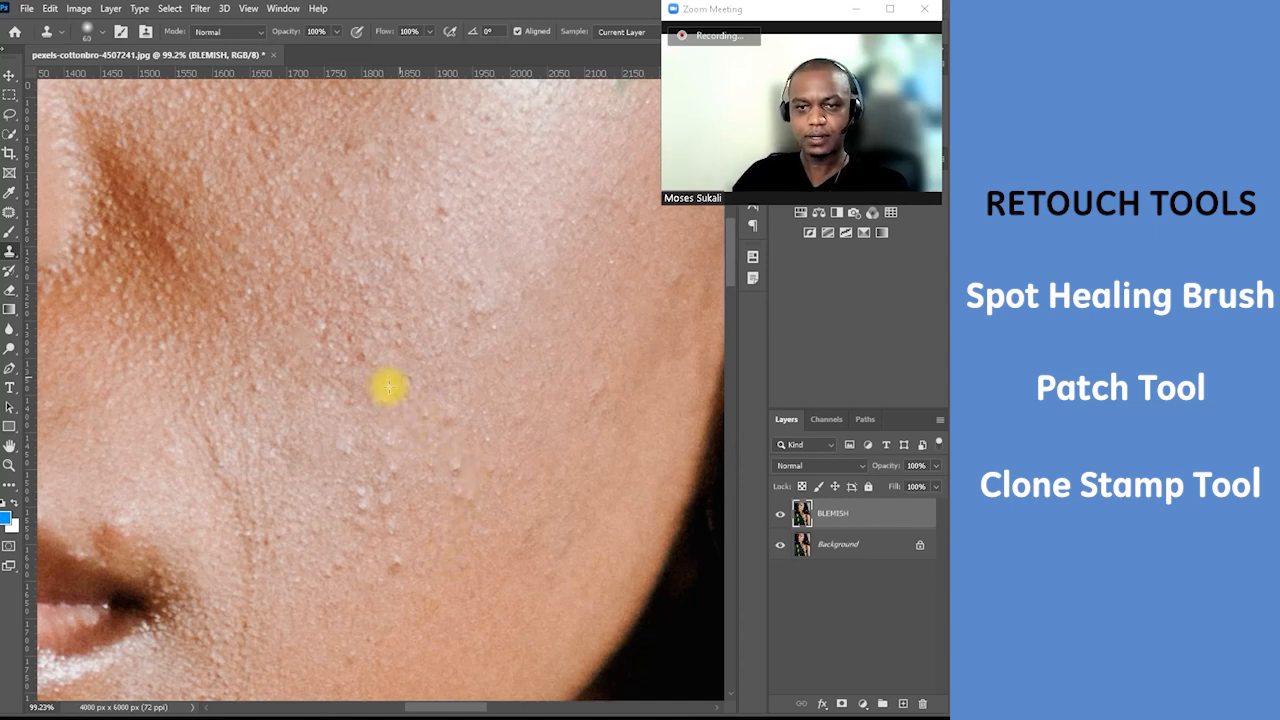
key("space")
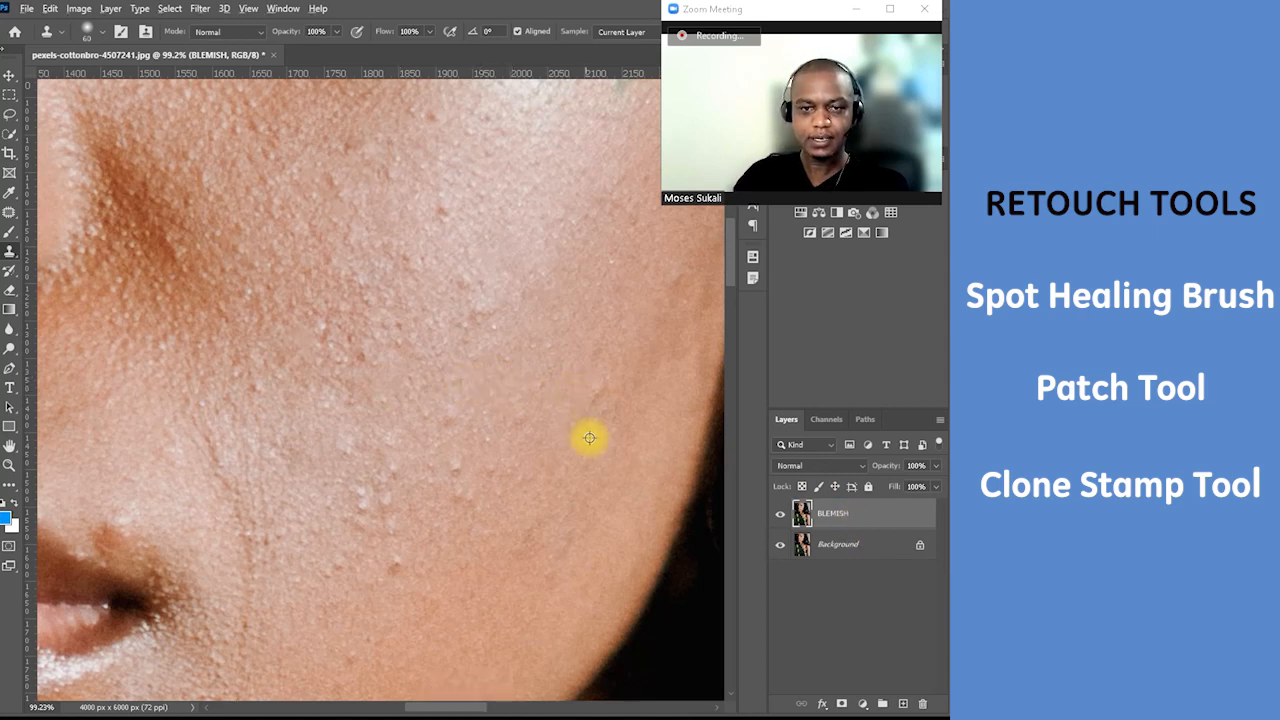
left_click(547, 414, "alt")
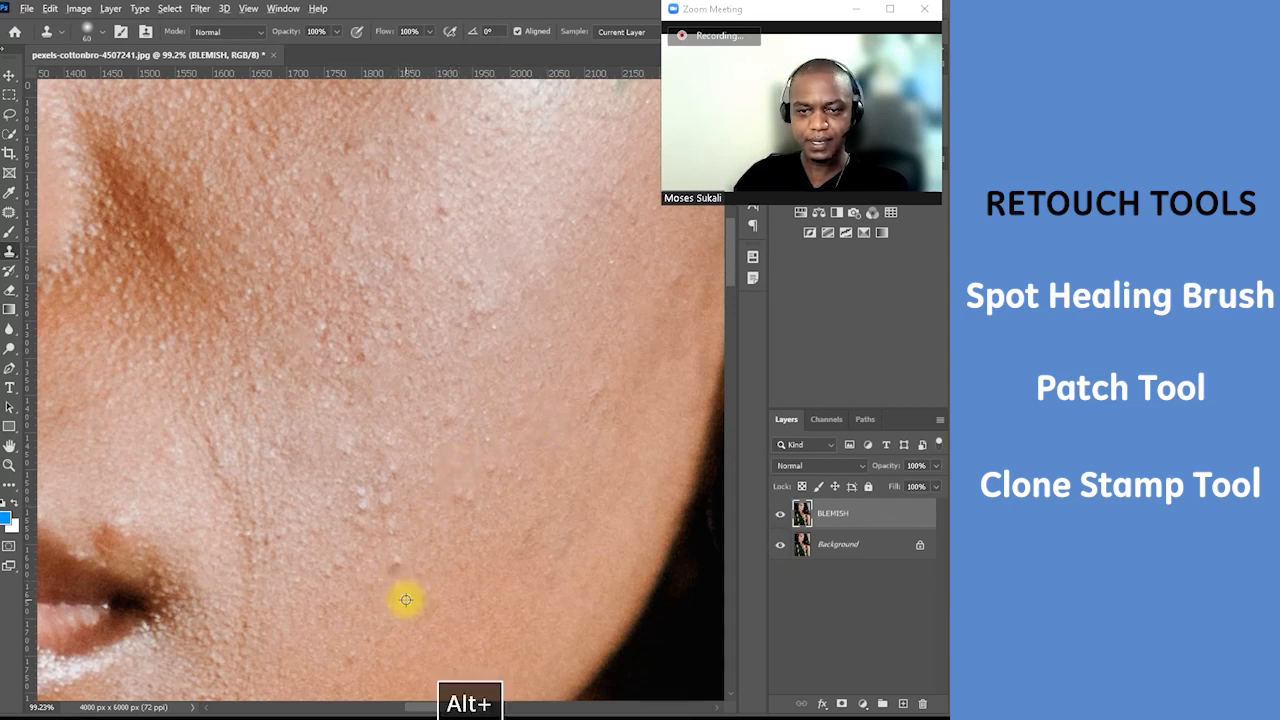
left_click(397, 560, "alt")
Clone clean skin over the dark spot below the lower lip and the blemishes on the chin and lower cheek
scroll(380, 537, "down", 5)
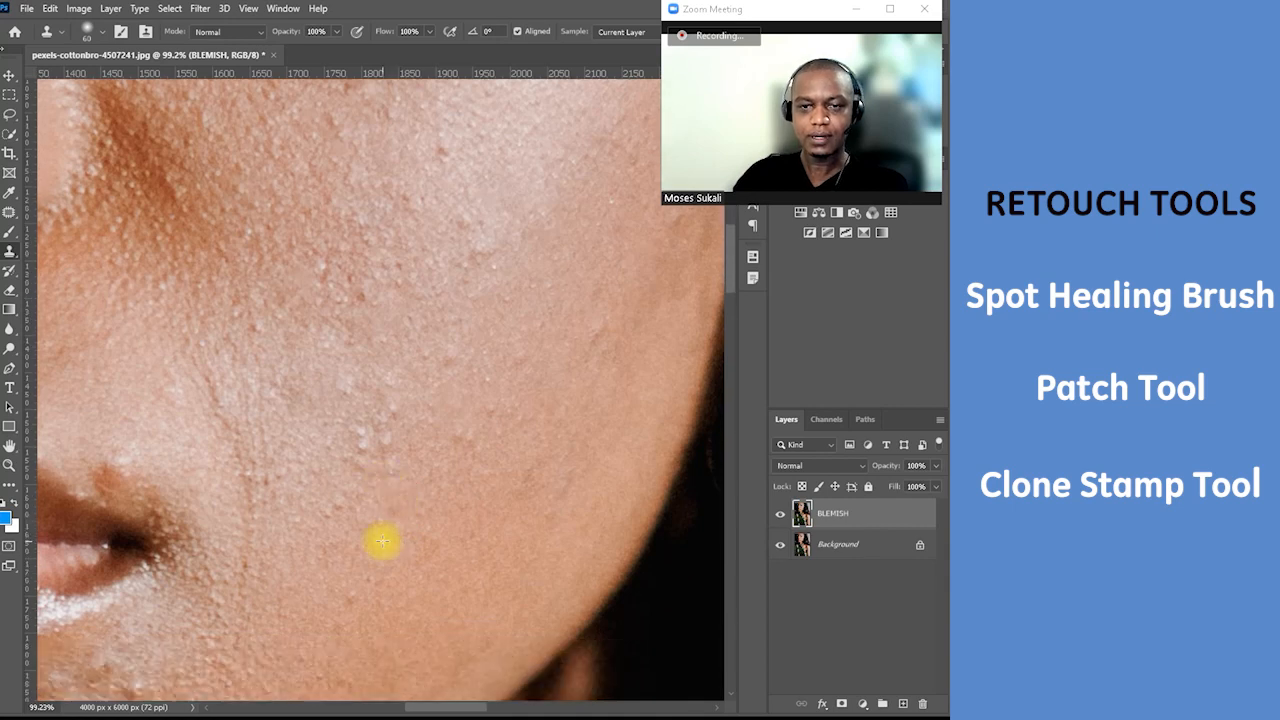
key("space")
left_click_drag(238, 512, 367, 503)
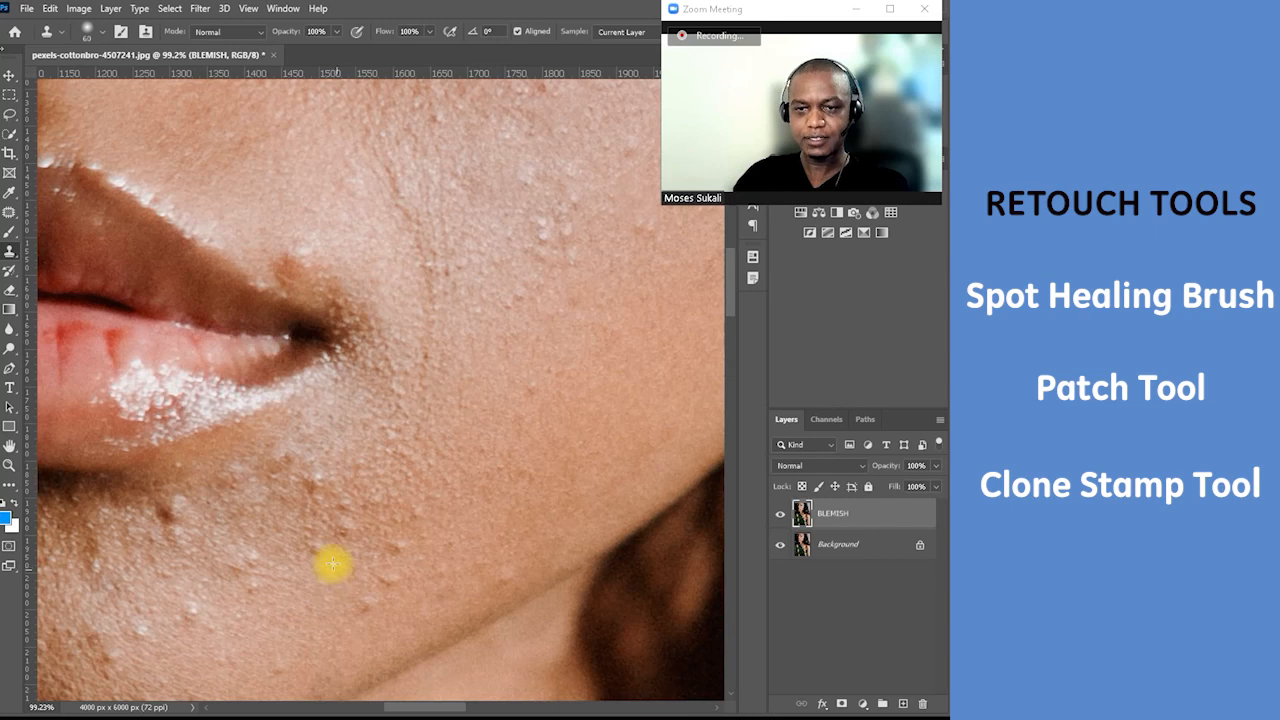
left_click(231, 633, "alt")
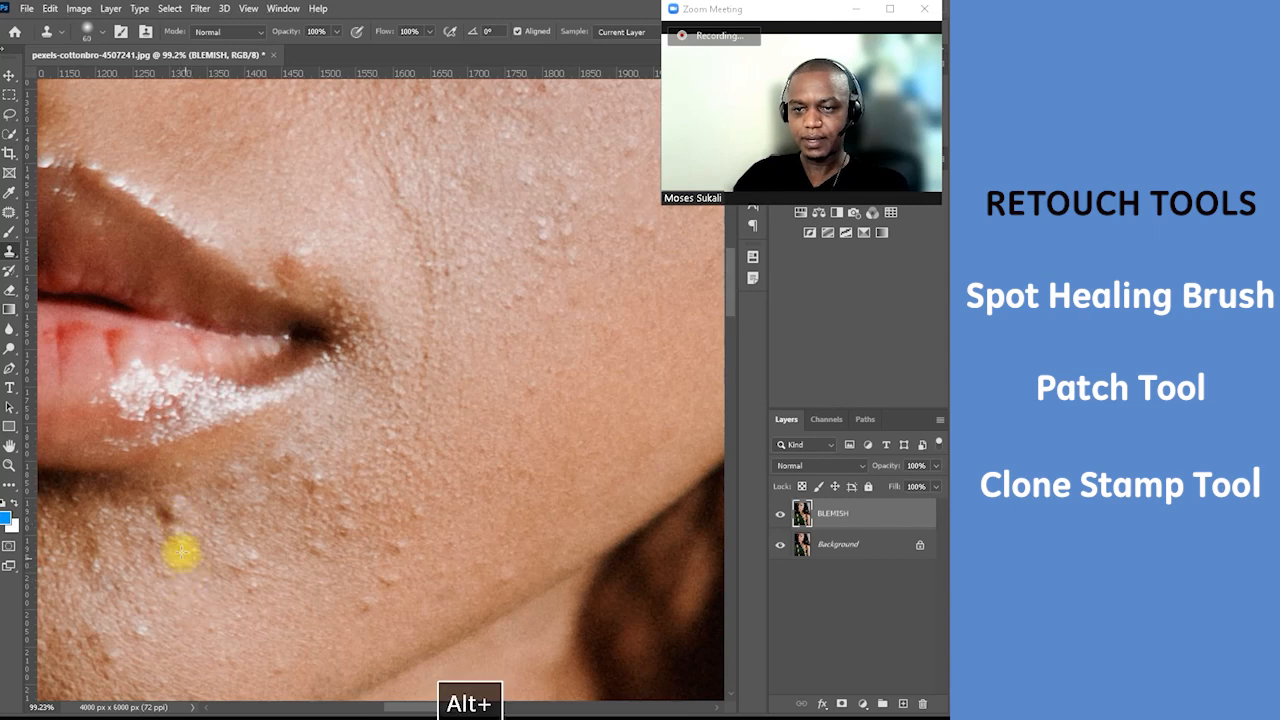
left_click(175, 512)
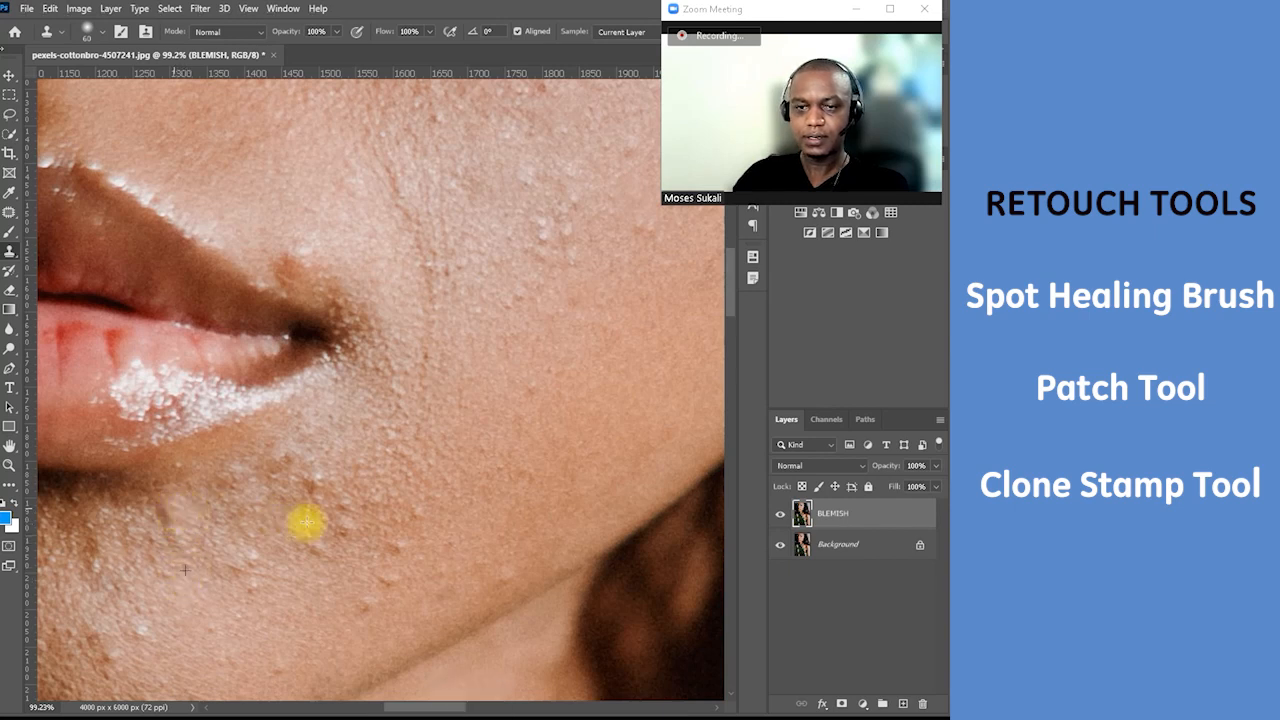
left_click(366, 605, "alt")
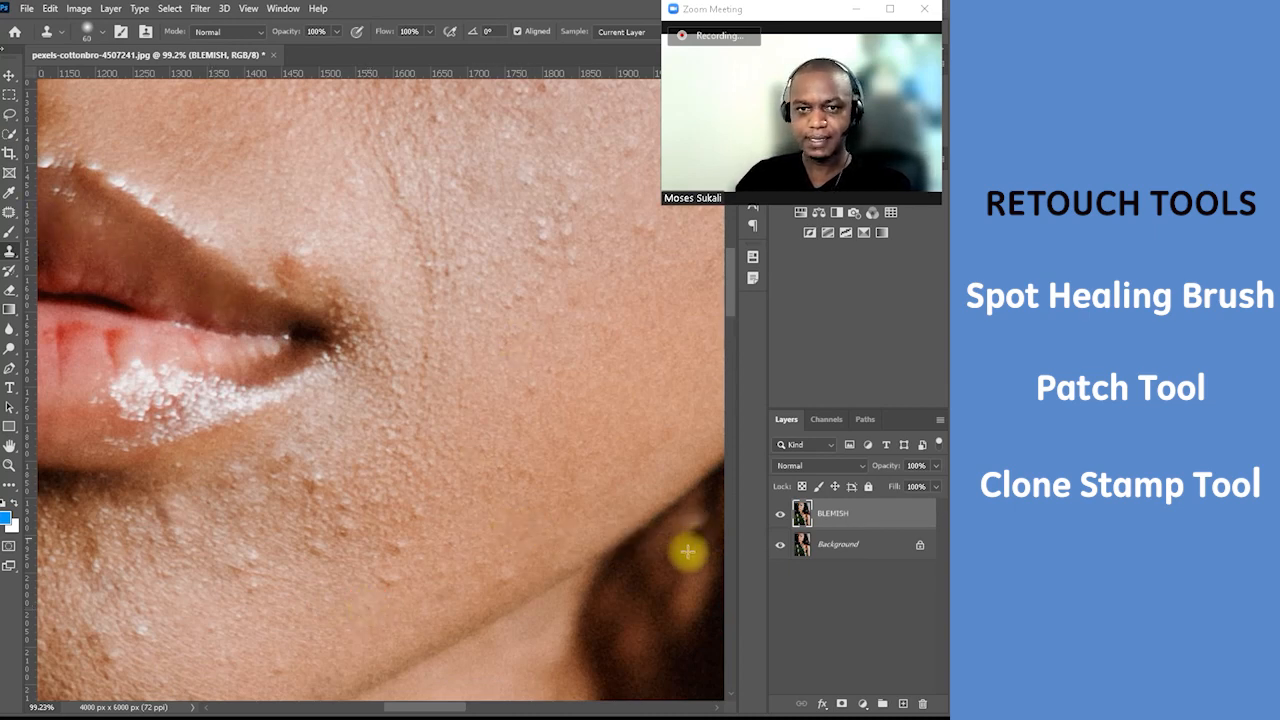
left_click(529, 380, "alt")
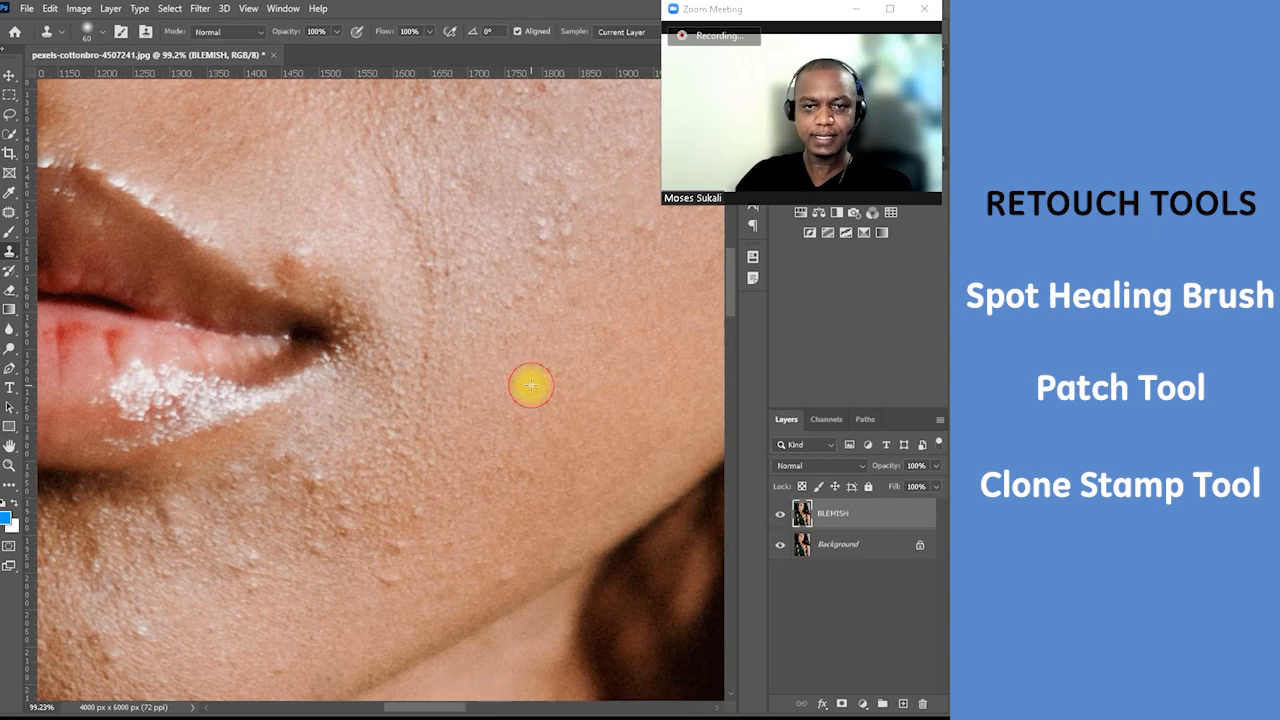
Patch the remaining blemishes on the chin and beside the corner of the mouth with the Patch Tool
left_click(11, 214)
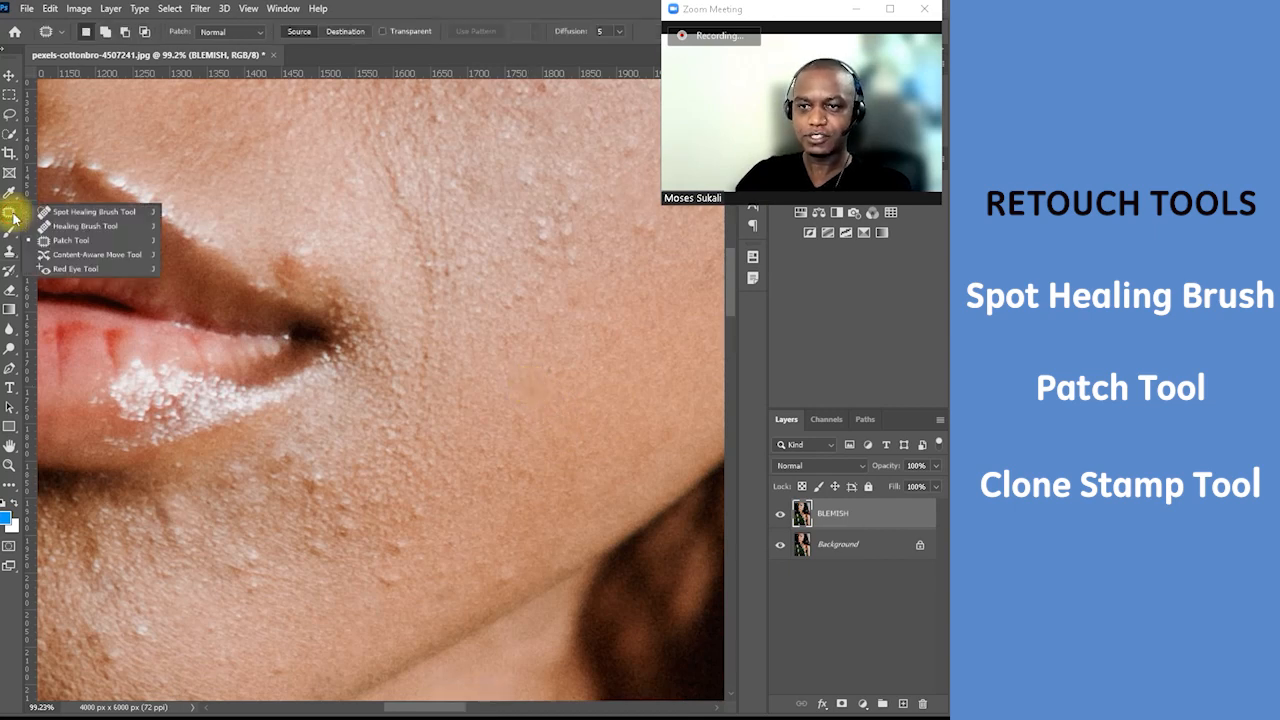
left_click(70, 241)
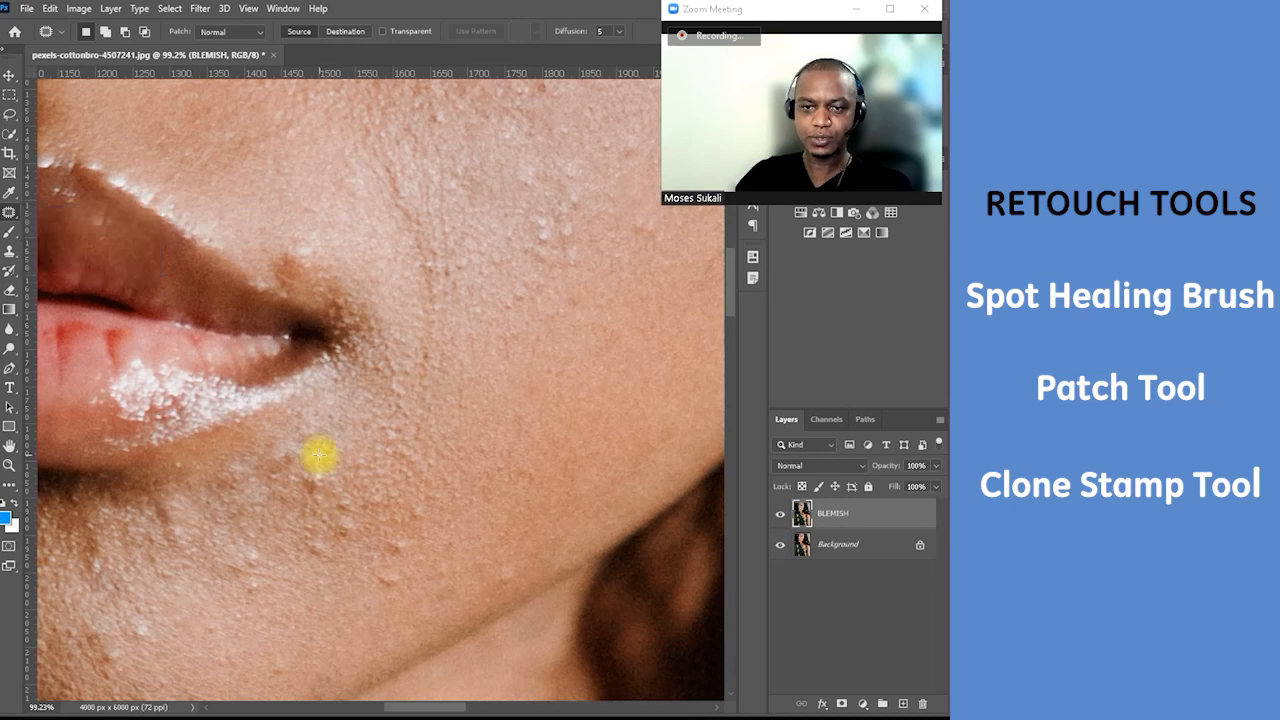
mouse_move(305, 478)
left_mouse_down()
mouse_move(338, 471)
mouse_move(306, 476)
left_mouse_up()
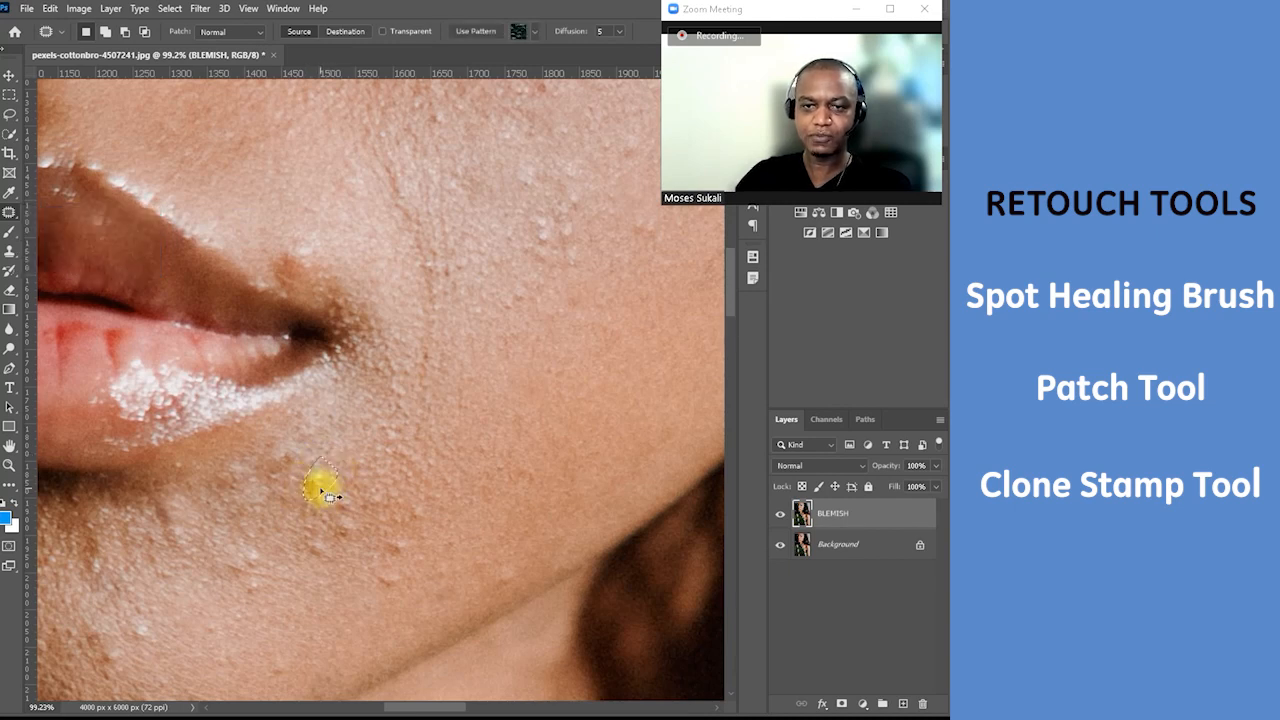
mouse_move(410, 464)
left_mouse_down()
mouse_move(401, 456)
mouse_move(405, 466)
left_mouse_up()
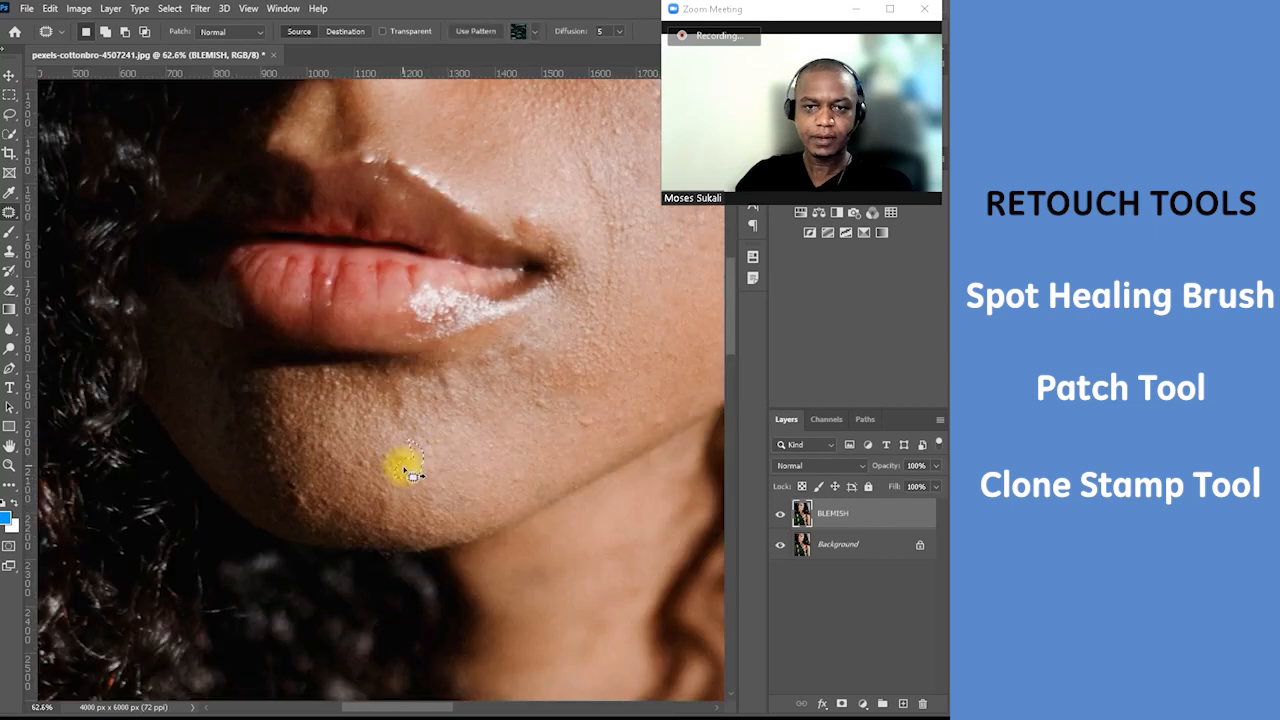
mouse_move(586, 410)
left_mouse_down()
mouse_move(597, 428)
mouse_move(586, 429)
left_mouse_up()
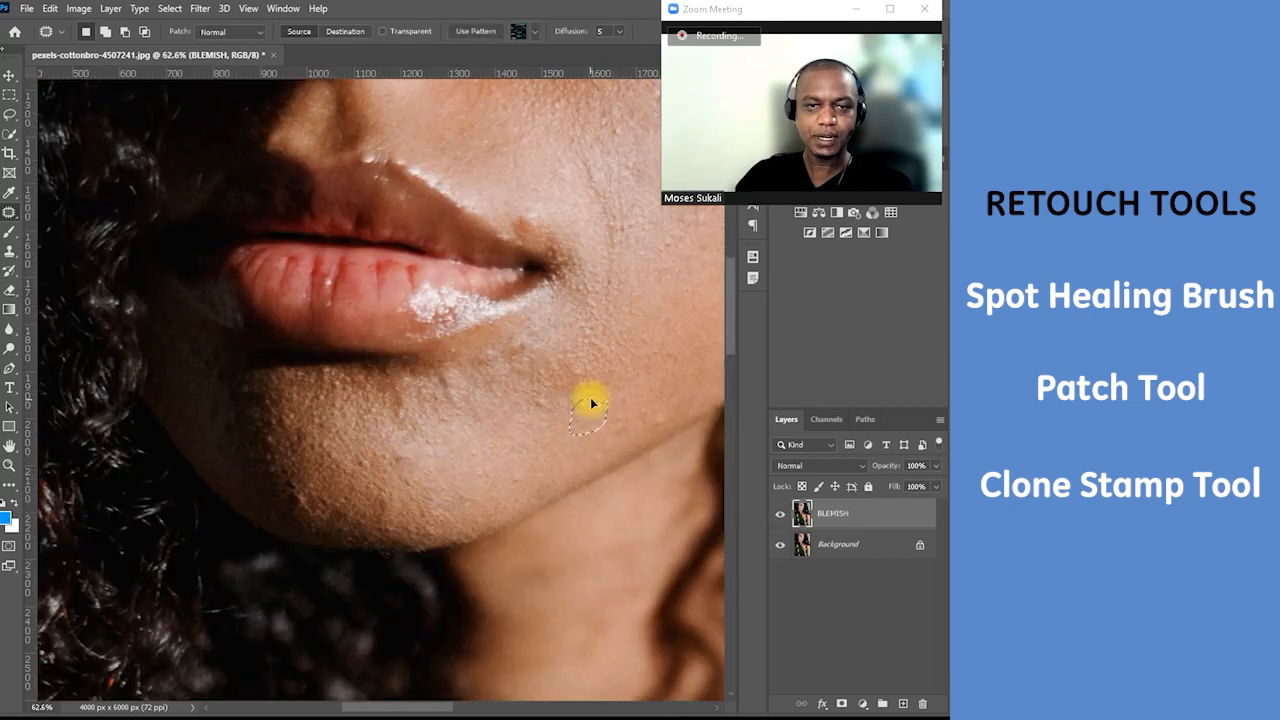
mouse_move(521, 335)
left_mouse_down()
mouse_move(499, 358)
mouse_move(532, 360)
mouse_move(553, 331)
left_mouse_up()
left_click(612, 330)
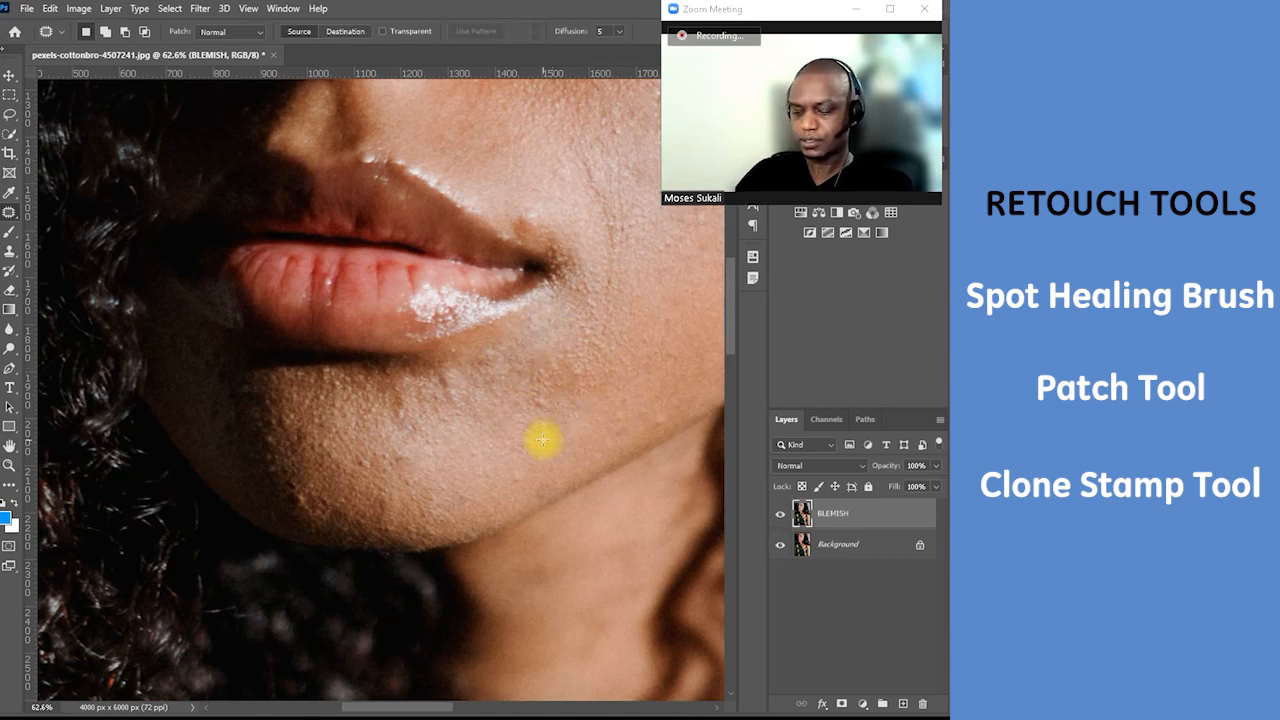
Compare the whole face before and after retouching by hiding the BLEMISH layer and showing it again
scroll(542, 440, "down", 3)
scroll(542, 440, "down", 2)
key("space")
left_click_drag(622, 278, 571, 370)
left_click(780, 514)
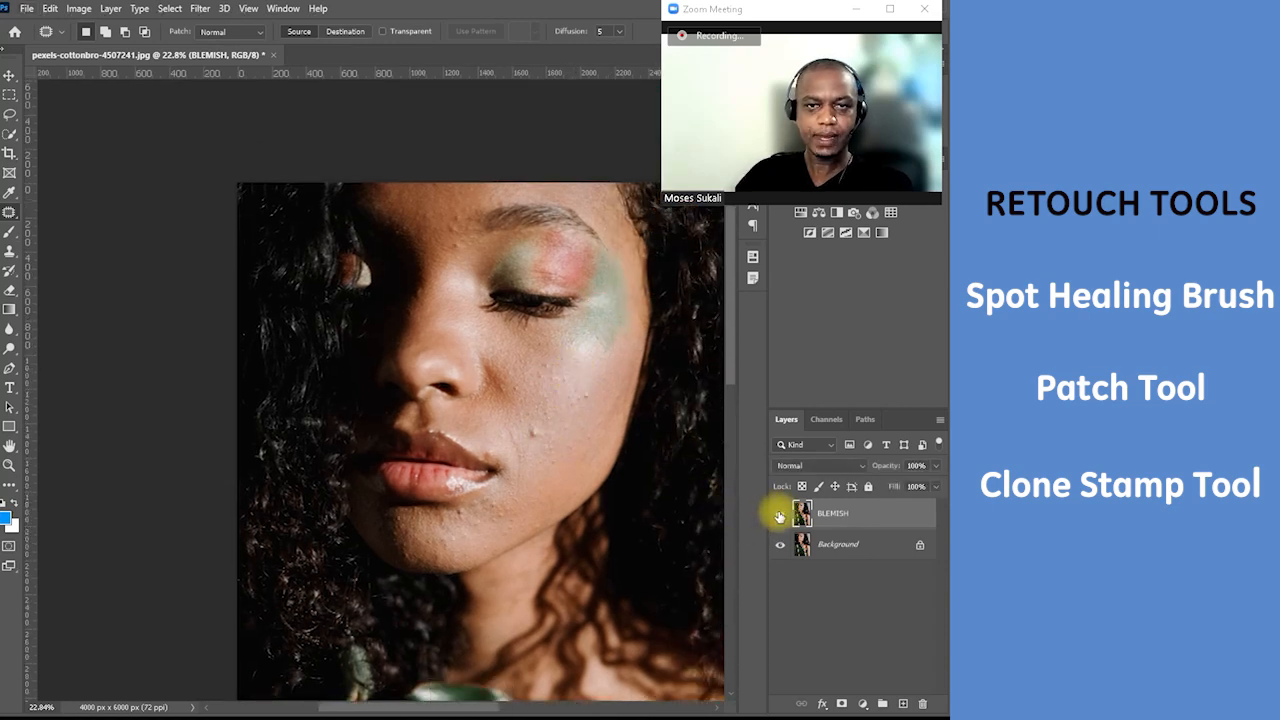
left_click(780, 514)
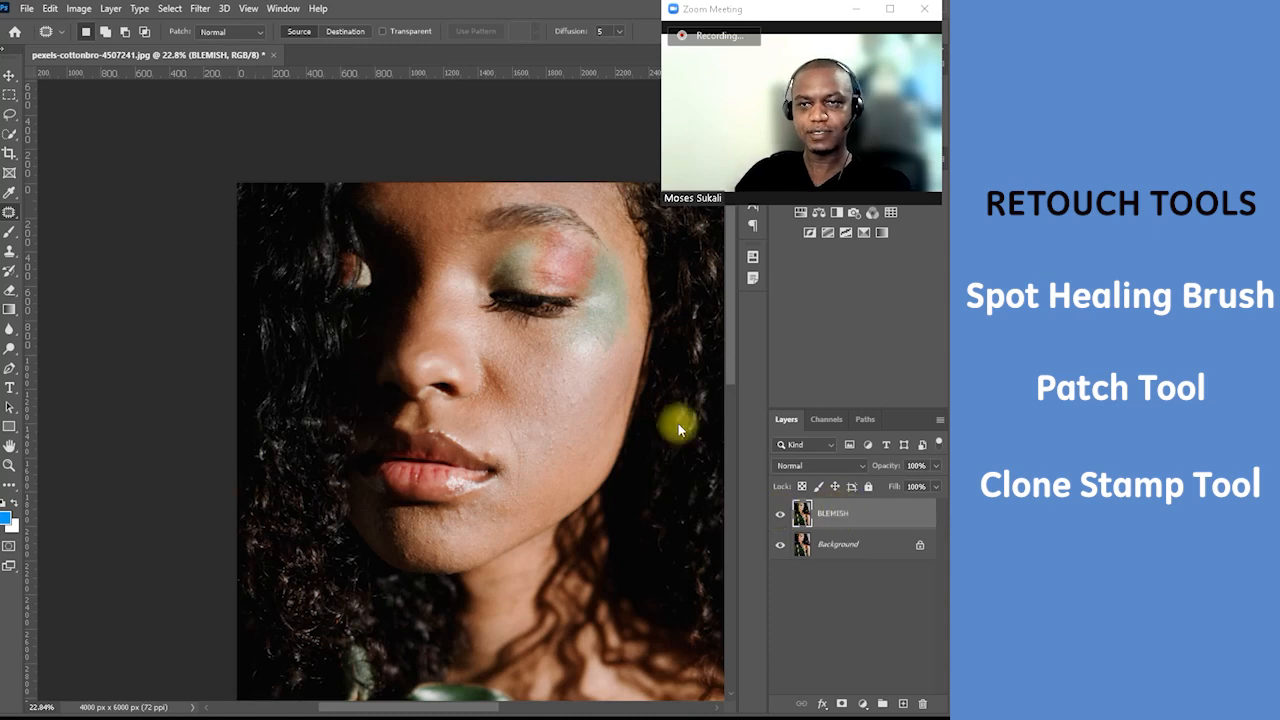
Duplicate the BLEMISH layer and invert the colors of the copy
left_click(10, 76)
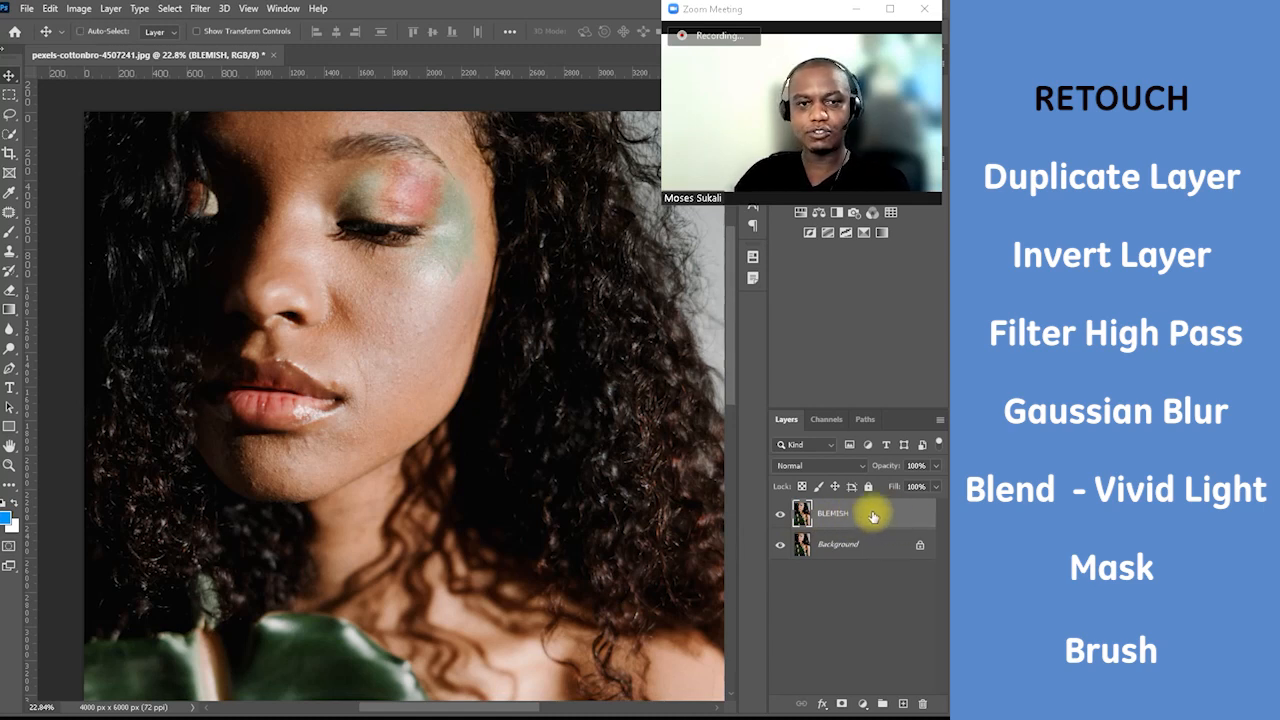
key("ctrl+j")
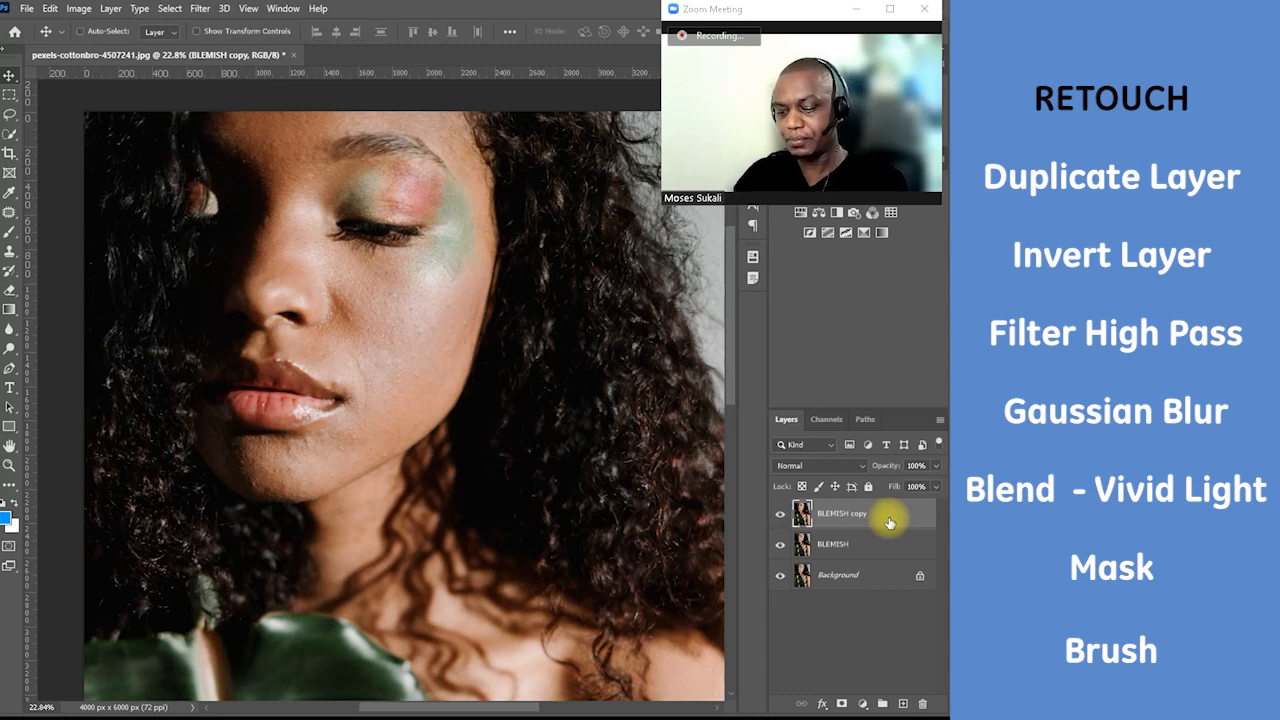
key("ctrl+i")
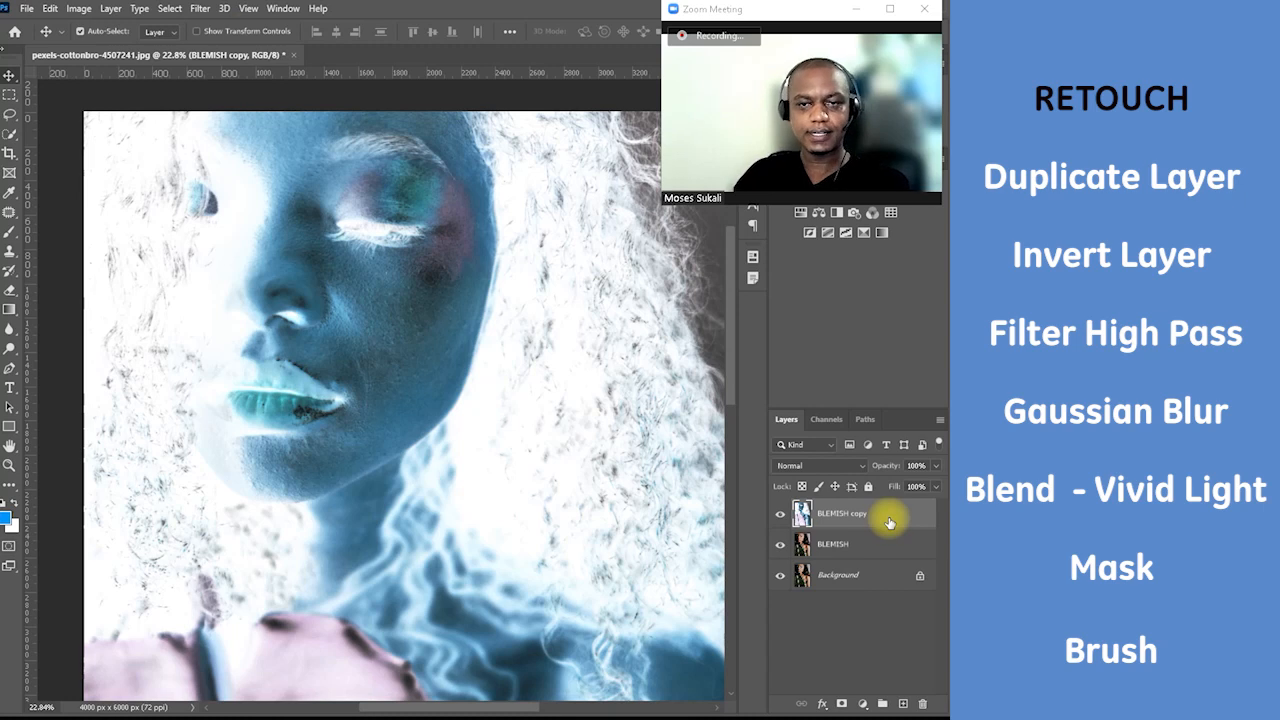
Apply a High Pass filter with a radius of 25 pixels to the inverted BLEMISH copy layer
left_click(201, 11)
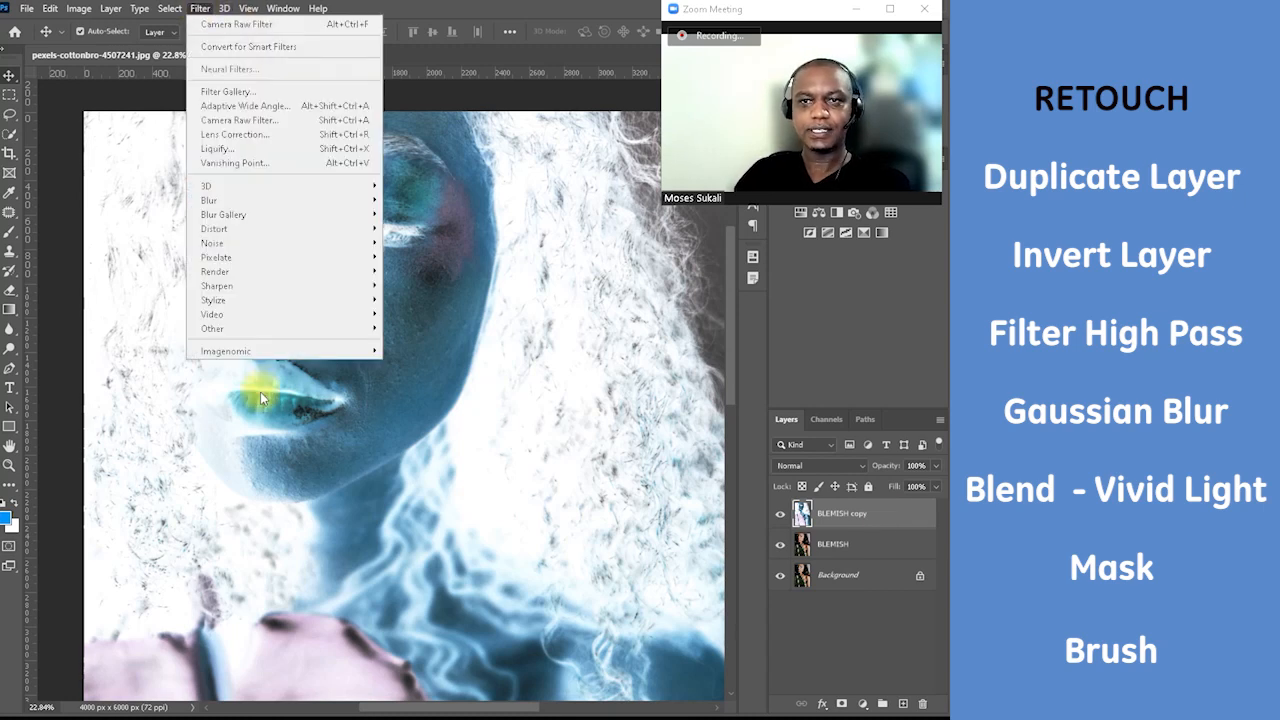
mouse_move(305, 330)
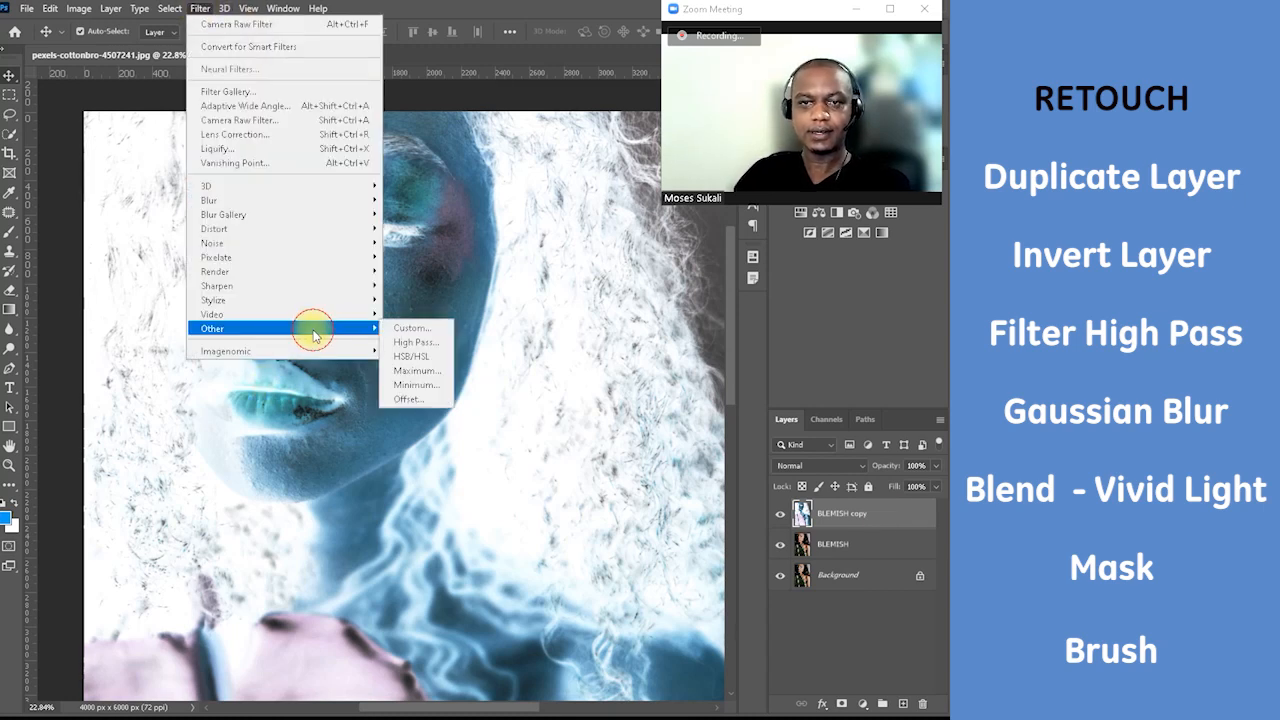
left_click(412, 342)
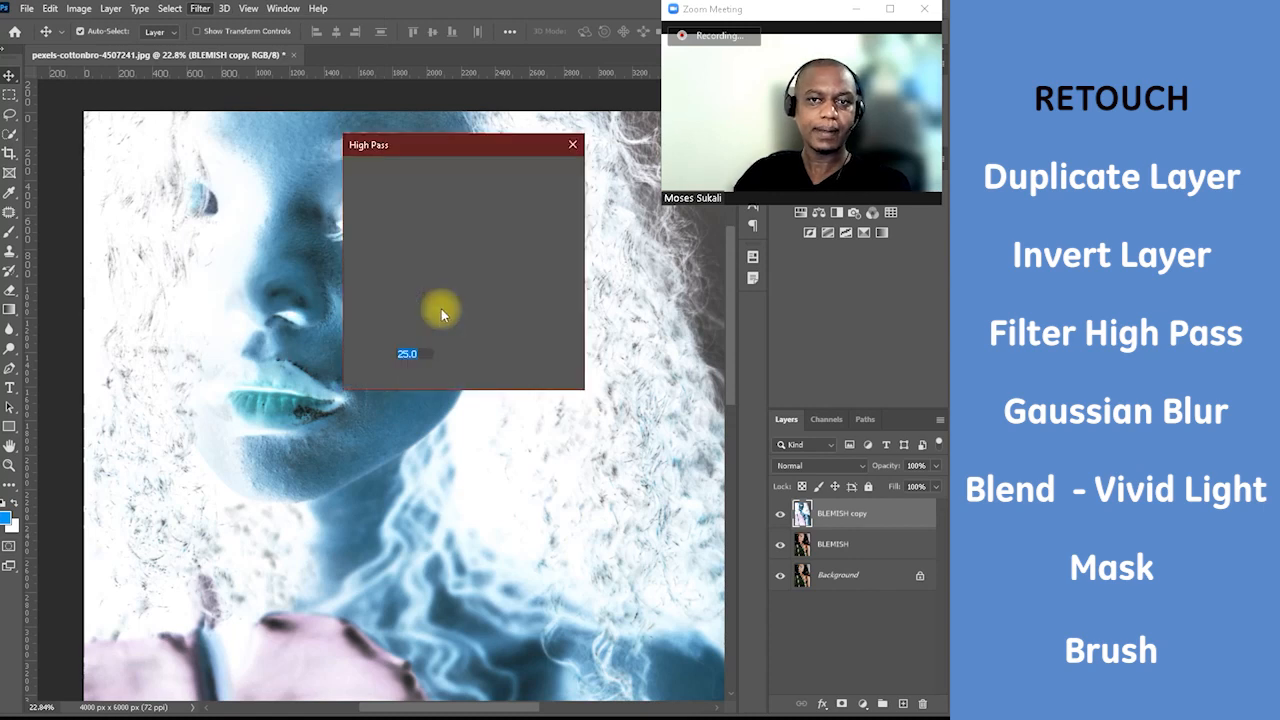
left_click(394, 377)
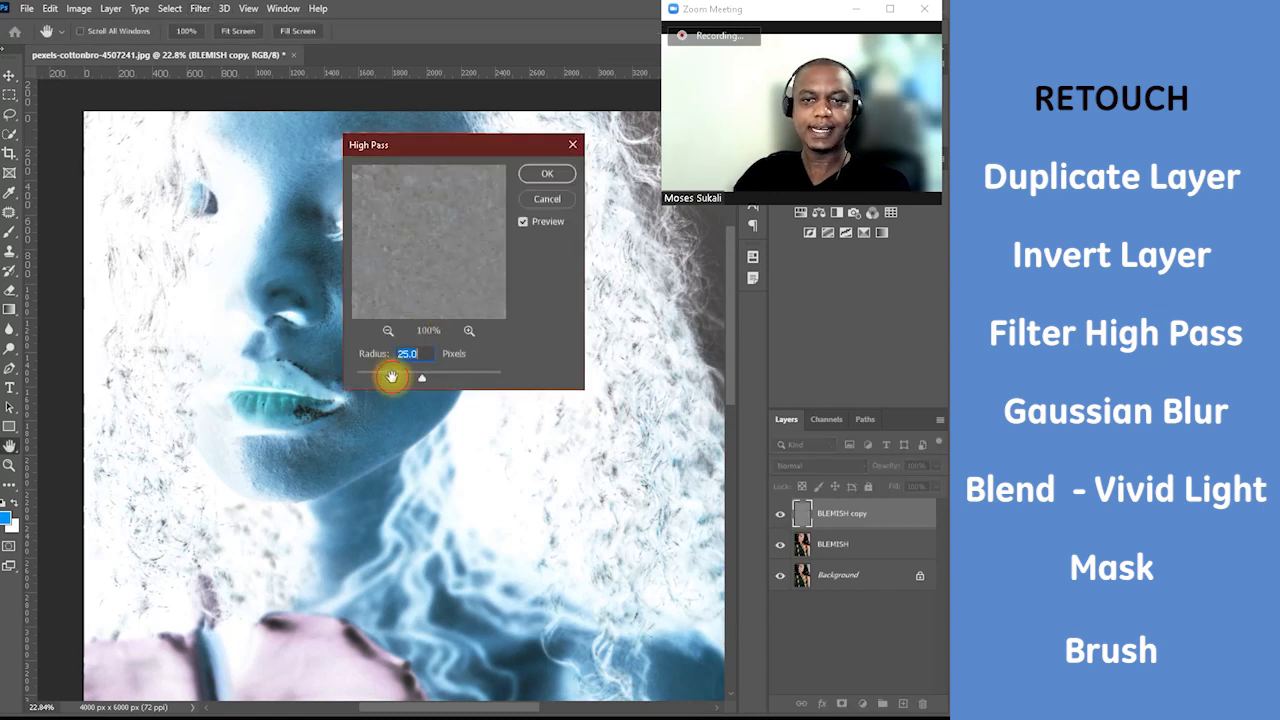
left_click_drag(418, 150, 631, 241)
left_click(627, 471)
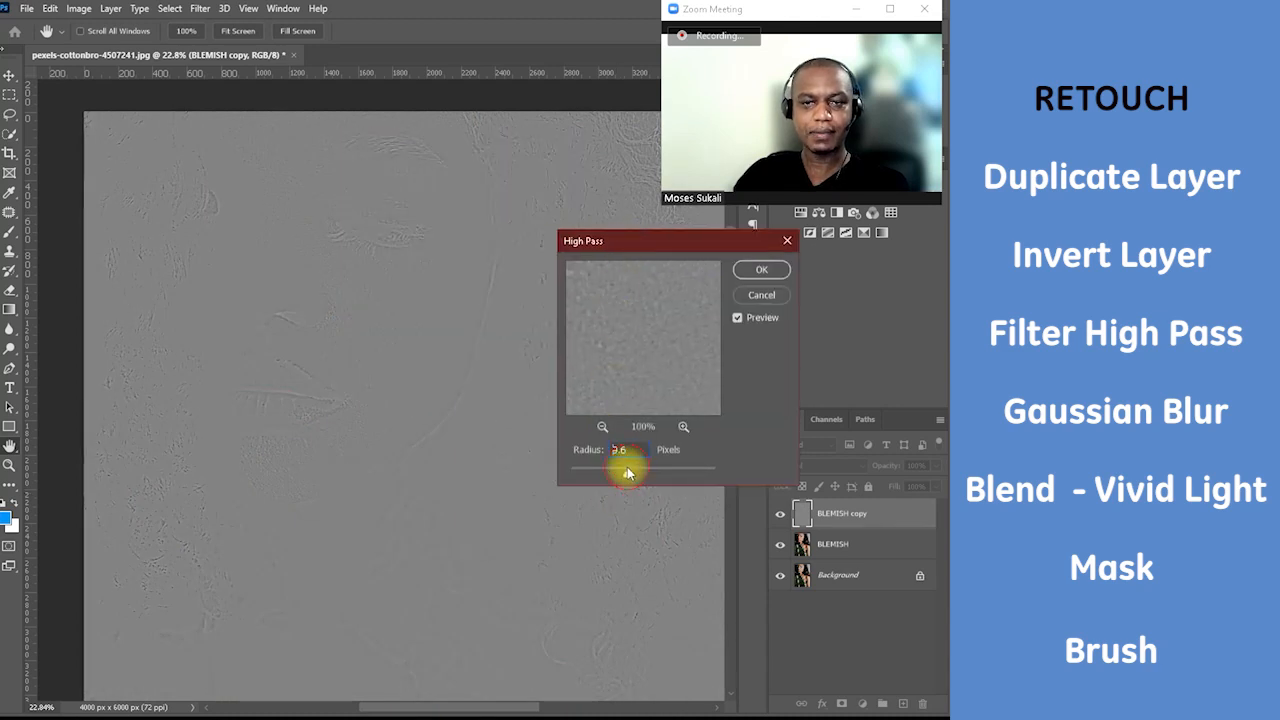
left_click(636, 472)
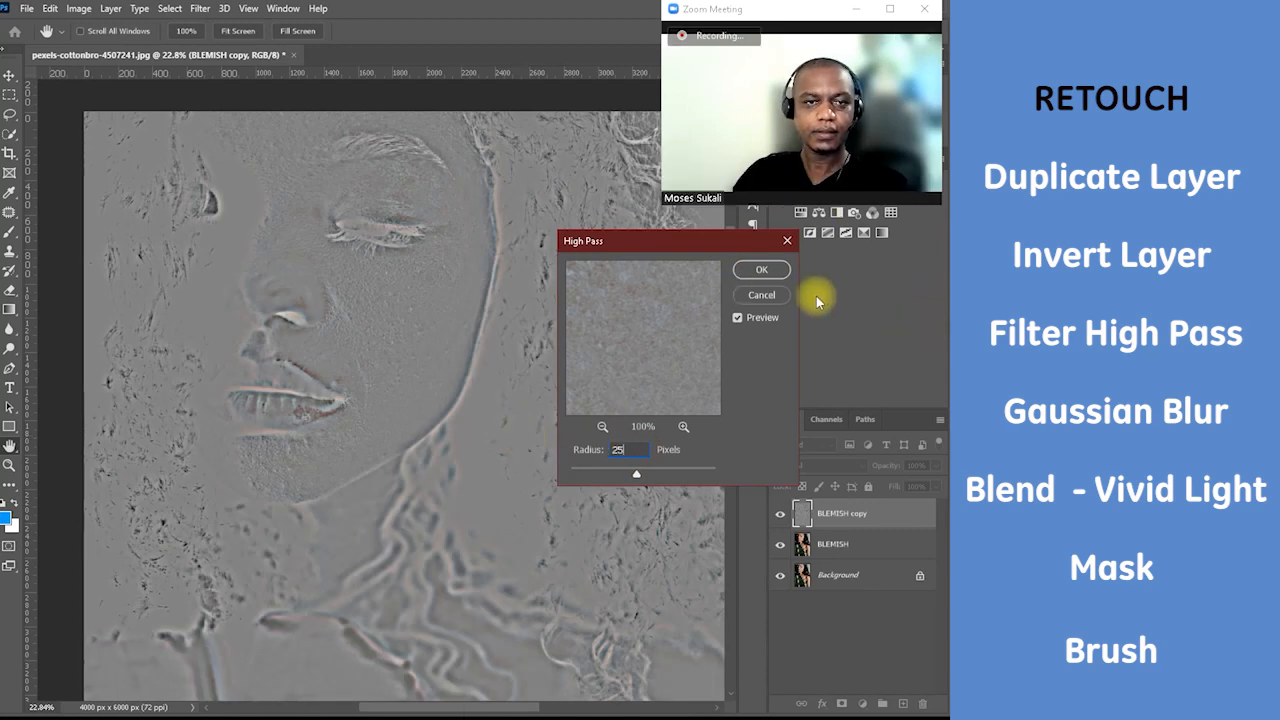
left_click(762, 271)
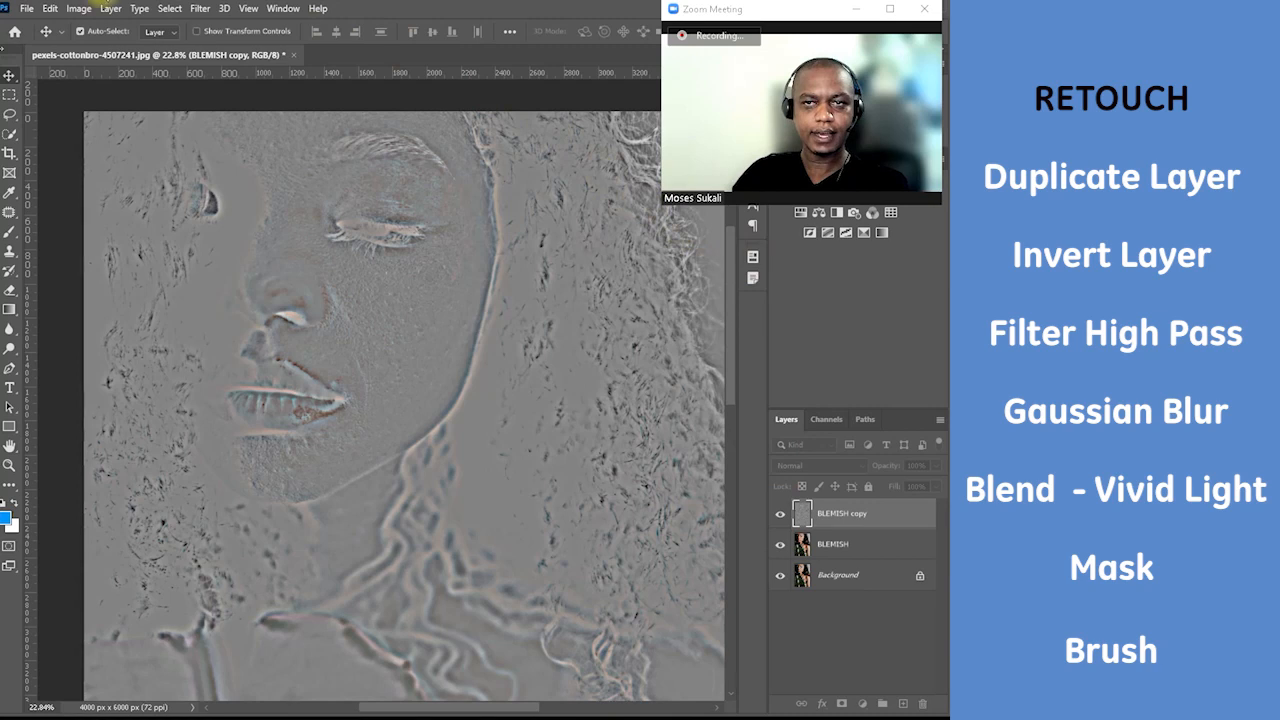
Apply a Gaussian Blur with a radius of 4 pixels to the BLEMISH copy layer
left_click(201, 9)
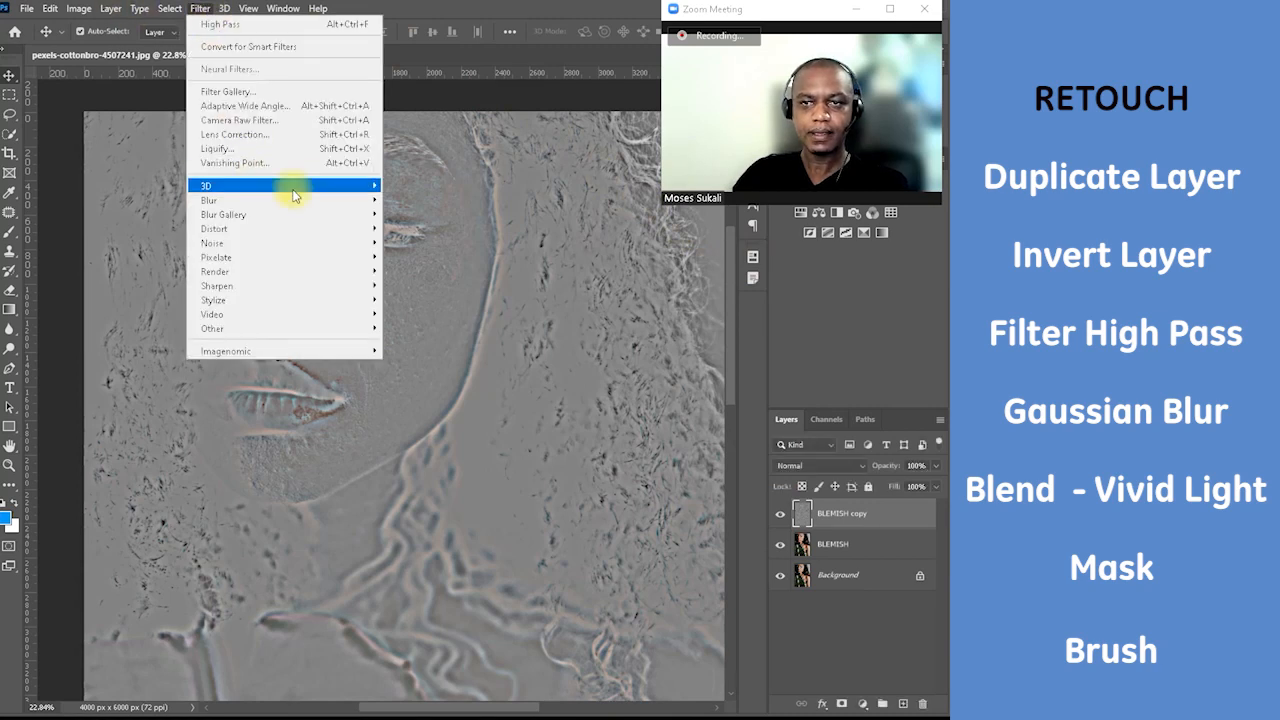
mouse_move(298, 204)
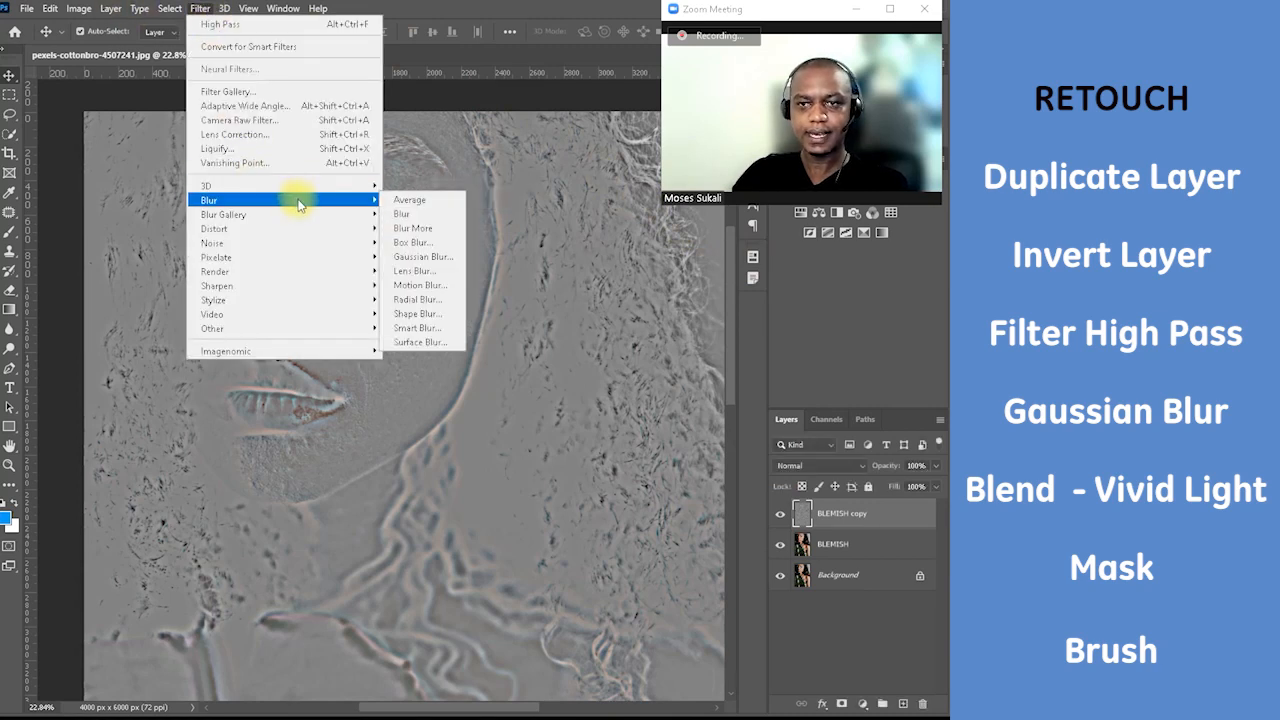
left_click(422, 256)
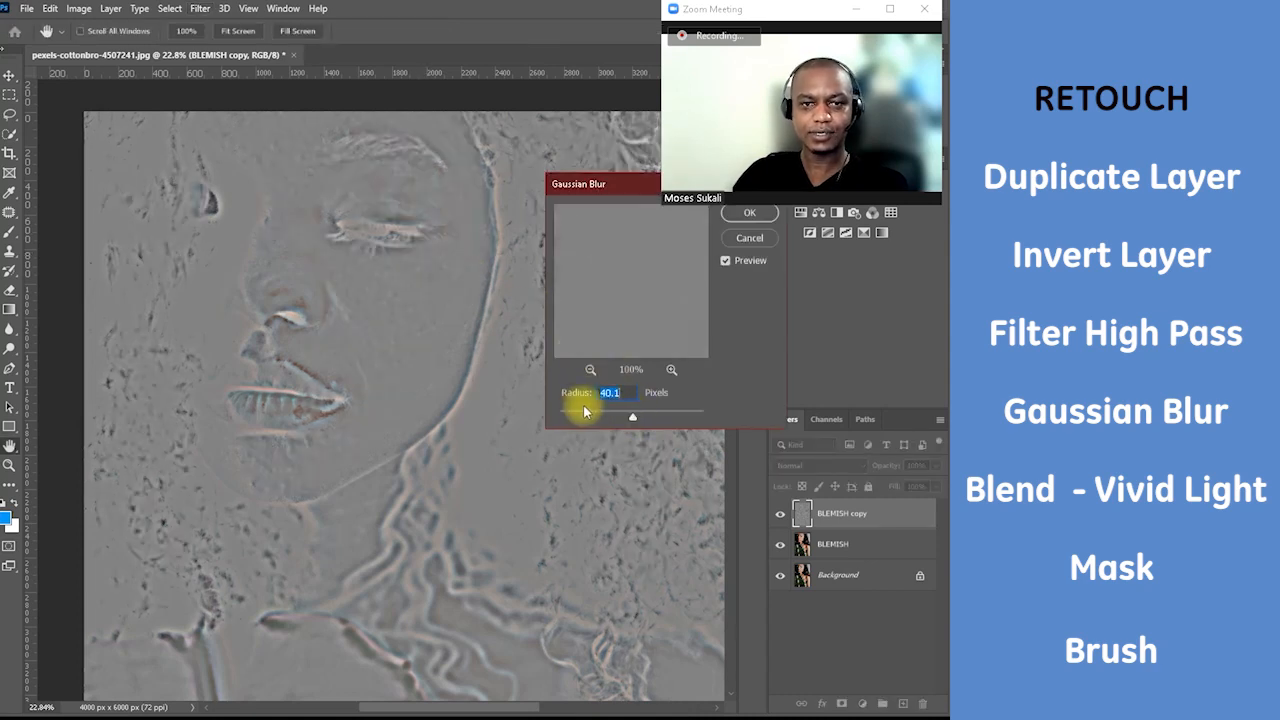
left_click(585, 410)
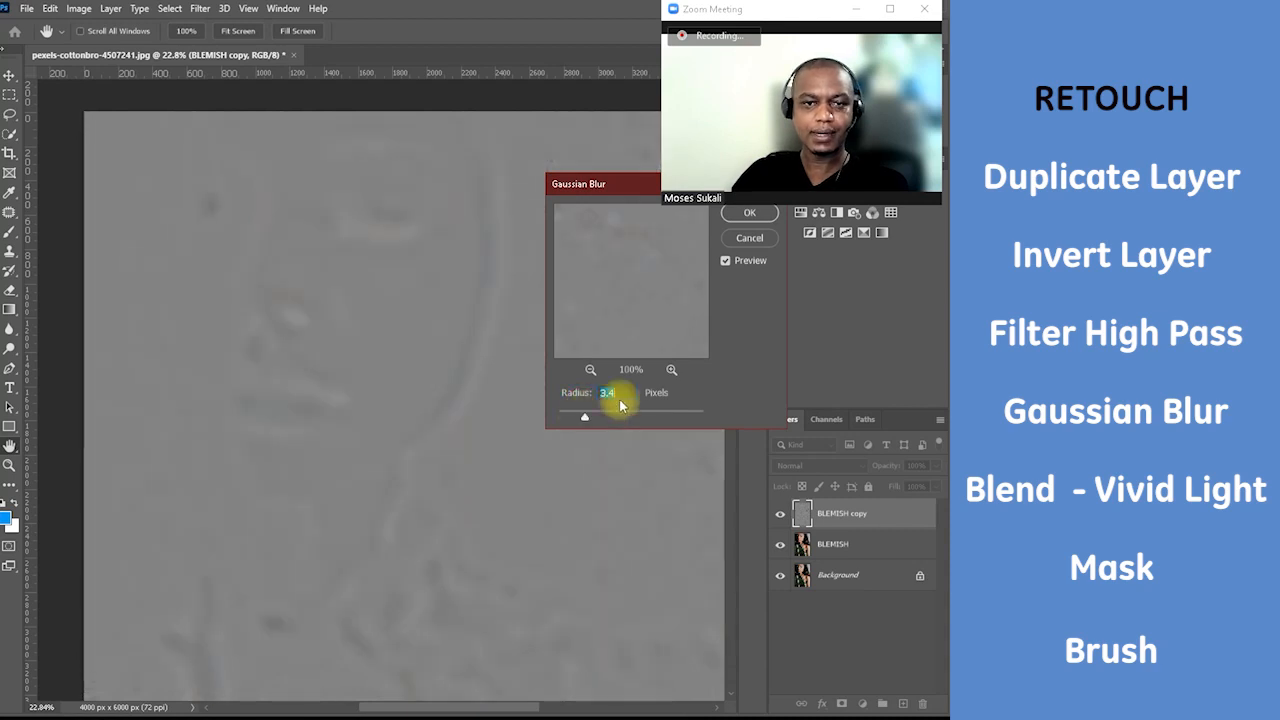
key("BackSpace")
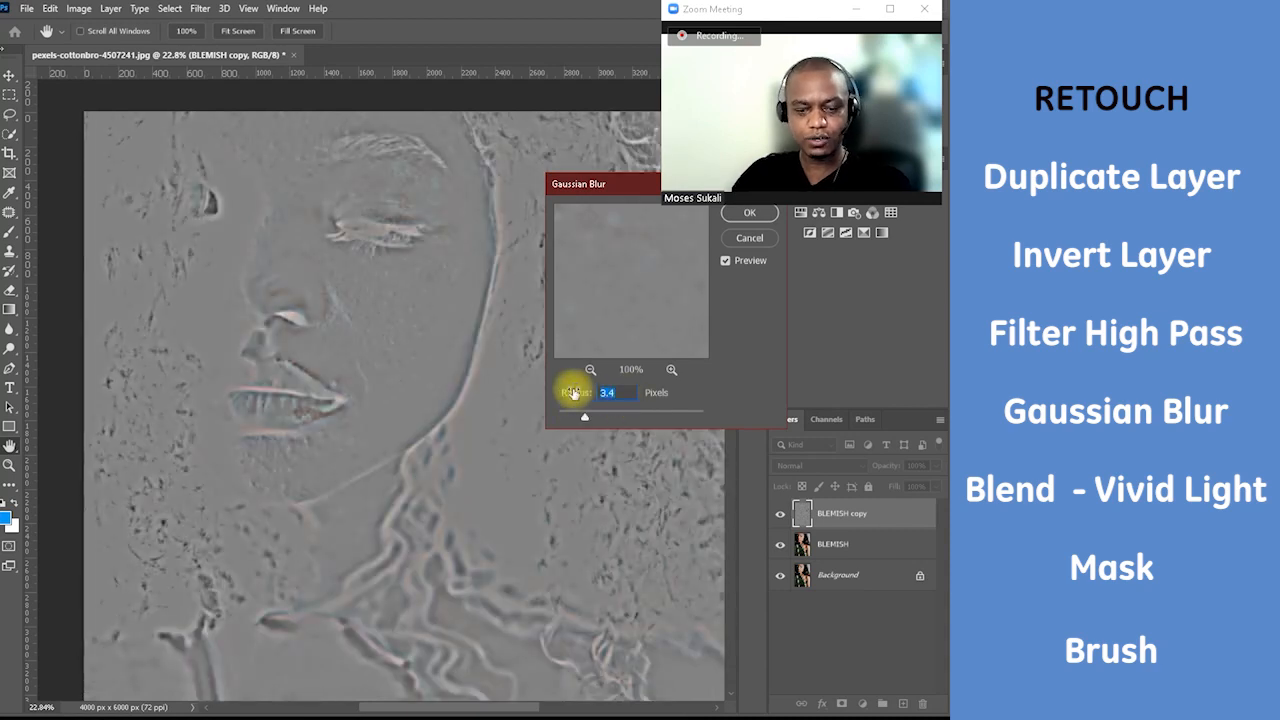
type("4")
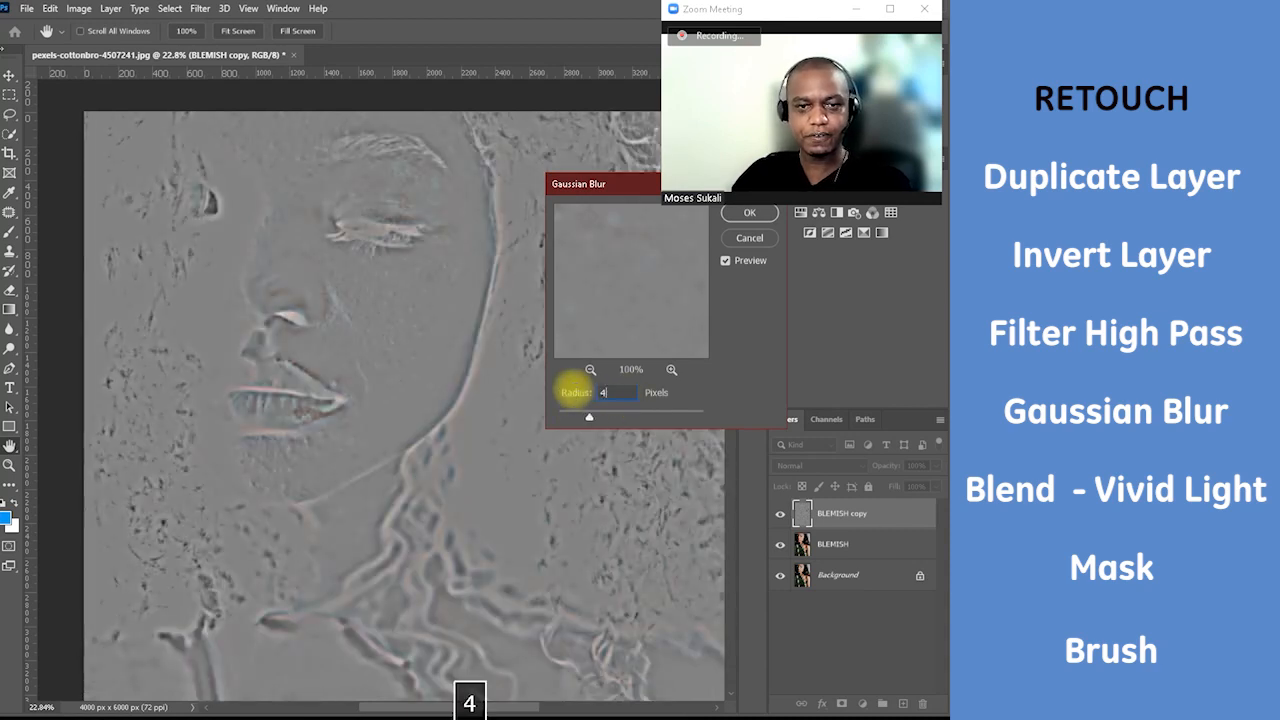
left_click(752, 216)
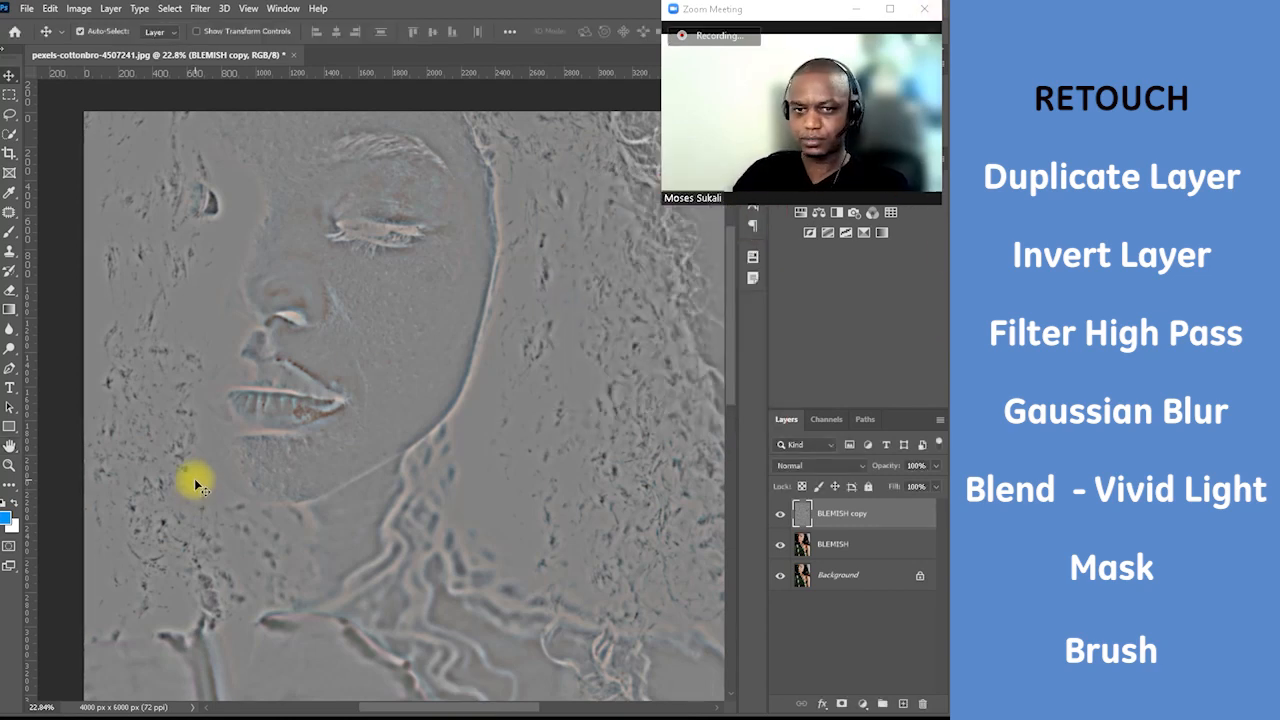
Set the blend mode of the BLEMISH copy layer to Vivid Light
scroll(195, 481, "down", 1)
scroll(277, 437, "down", 2)
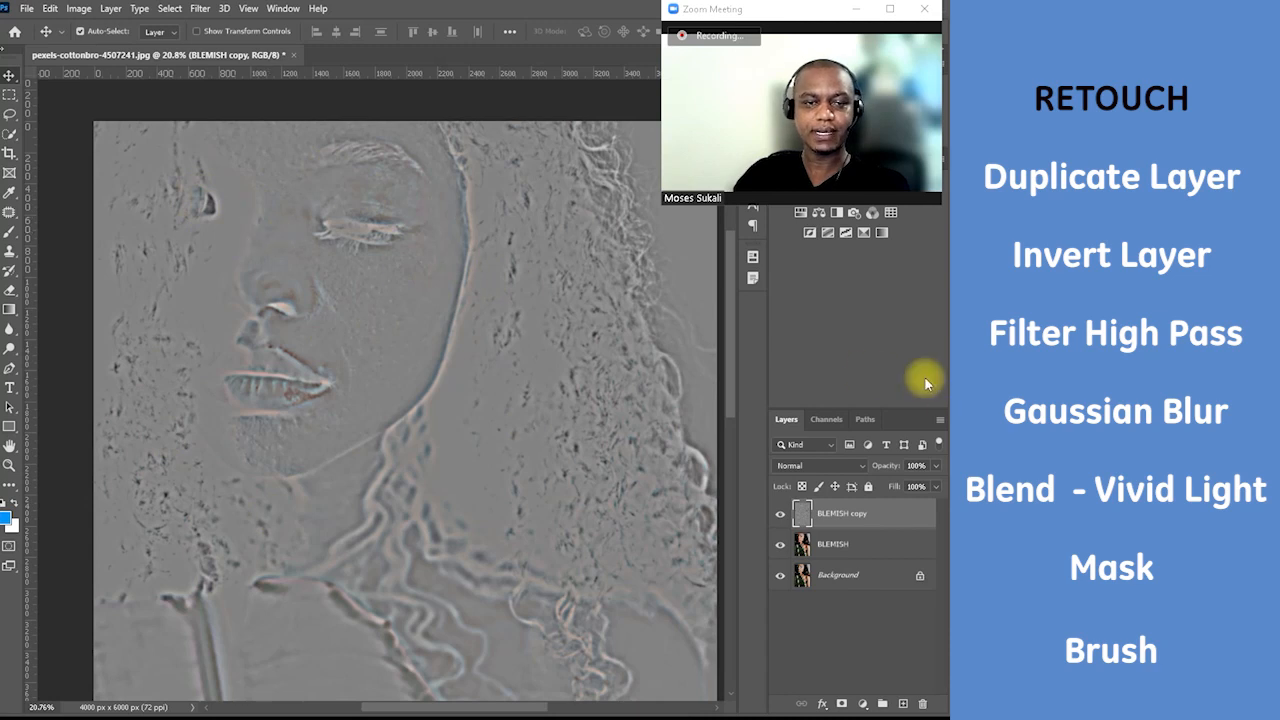
left_click(853, 470)
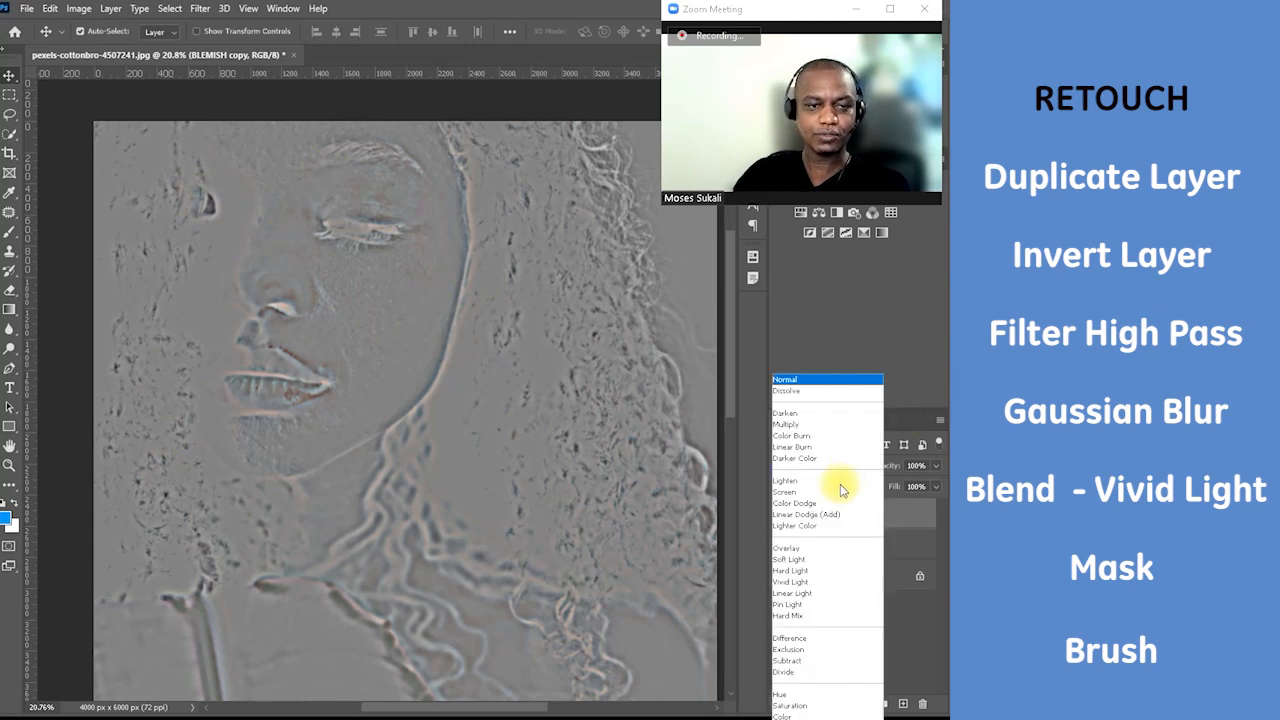
left_click(792, 582)
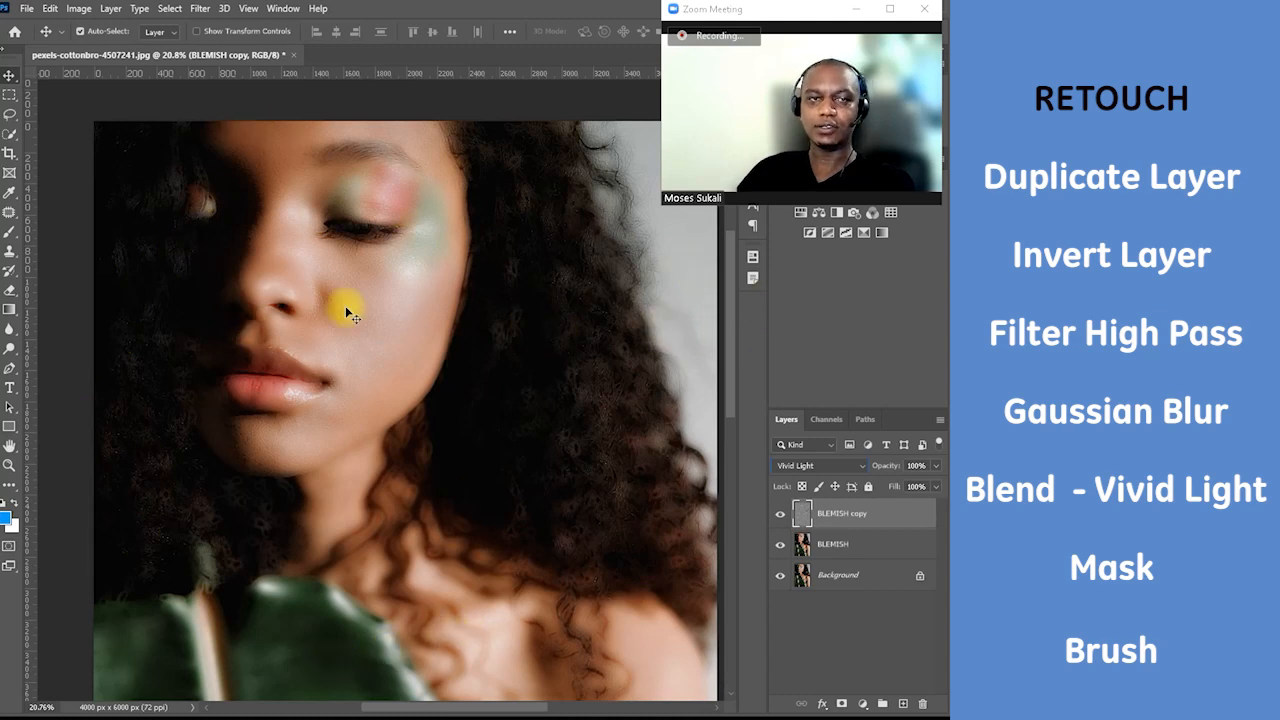
Add a black layer mask to the BLEMISH copy layer and make white the foreground color
left_click(861, 652)
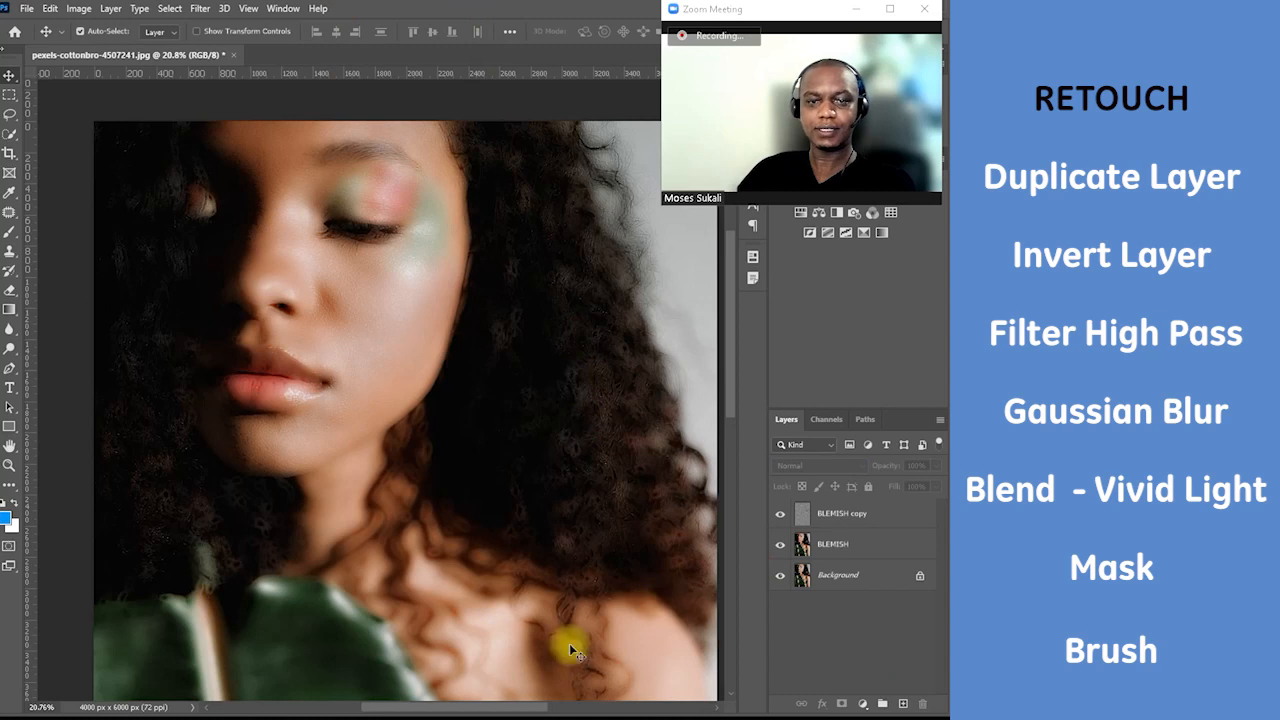
left_click(836, 507)
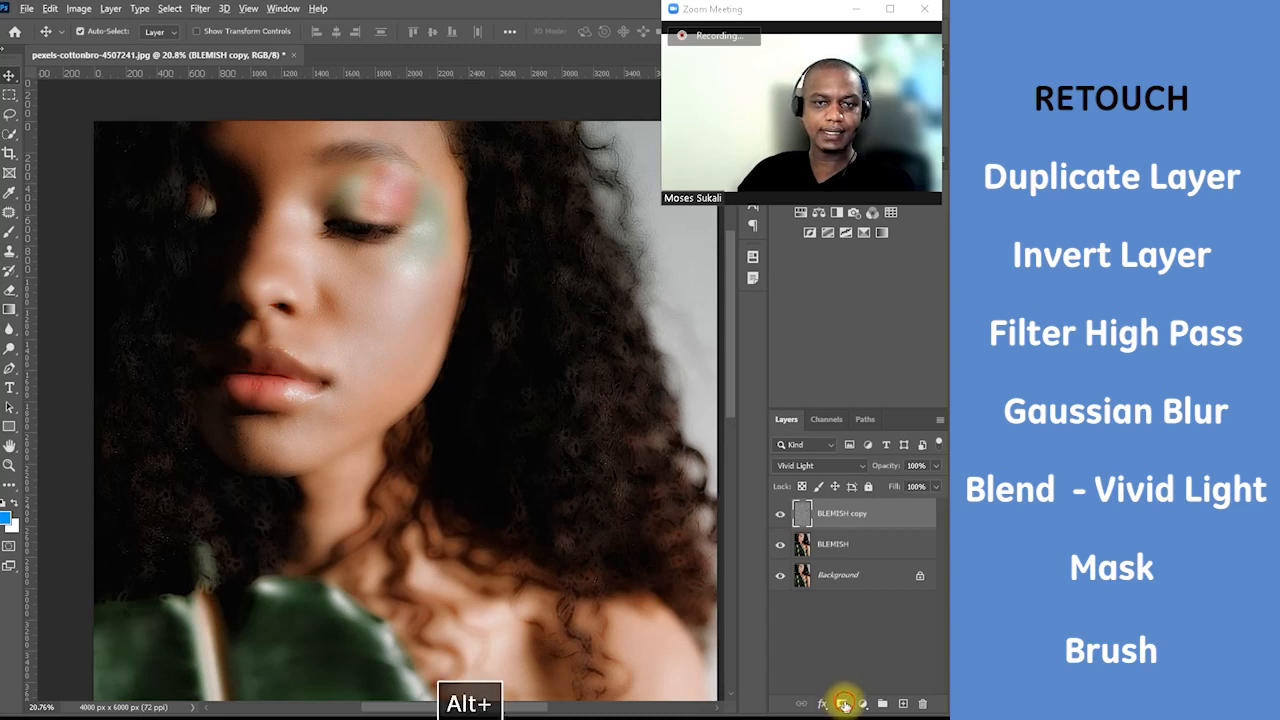
left_click(843, 705, "alt")
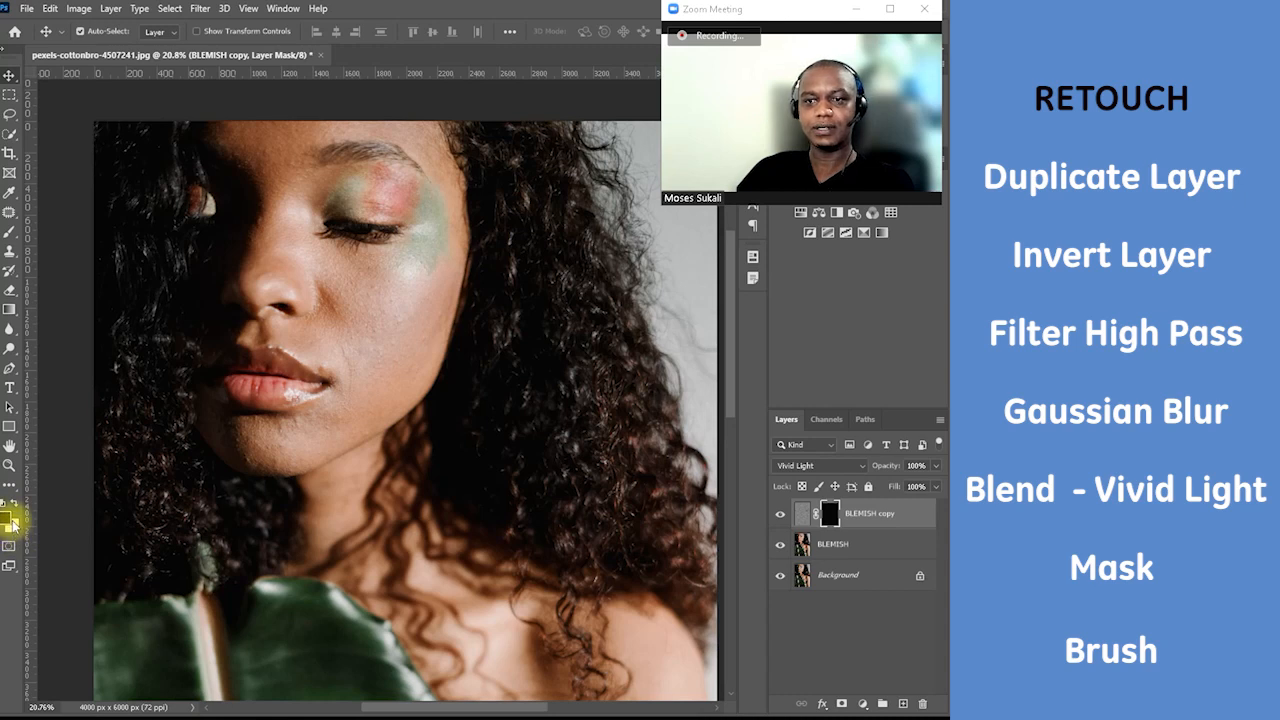
key("x")
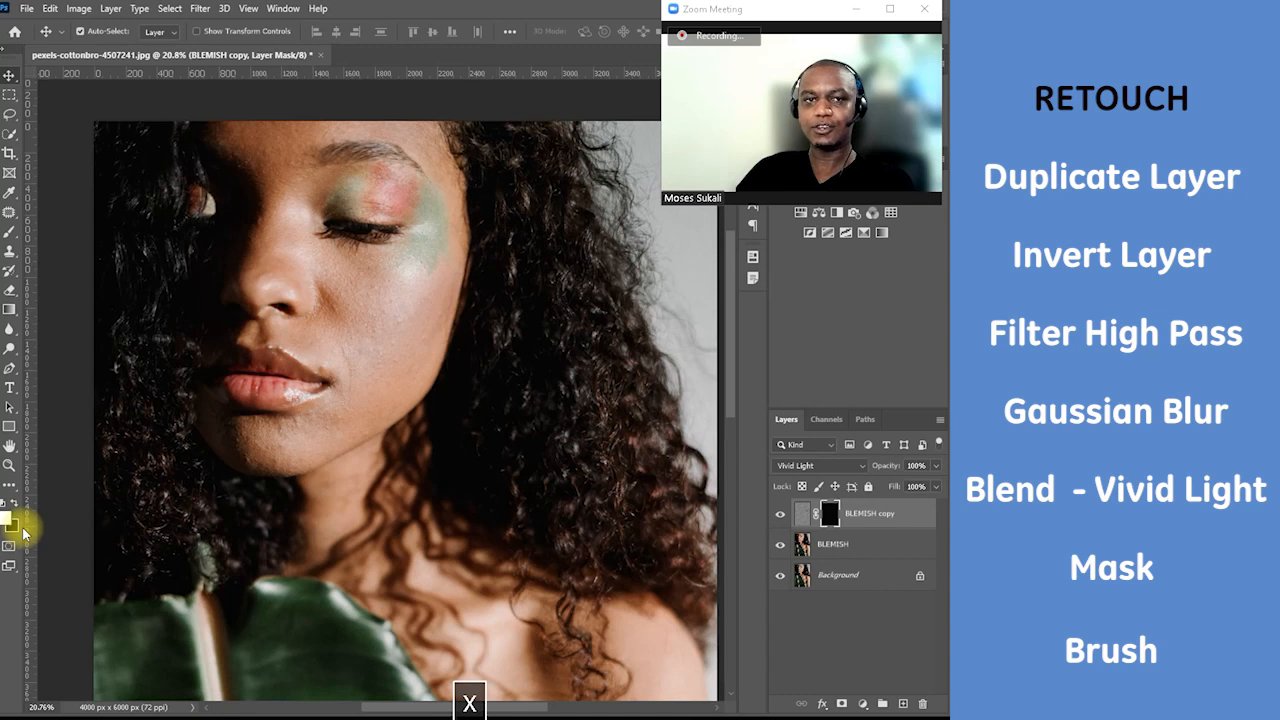
key("alt+d")
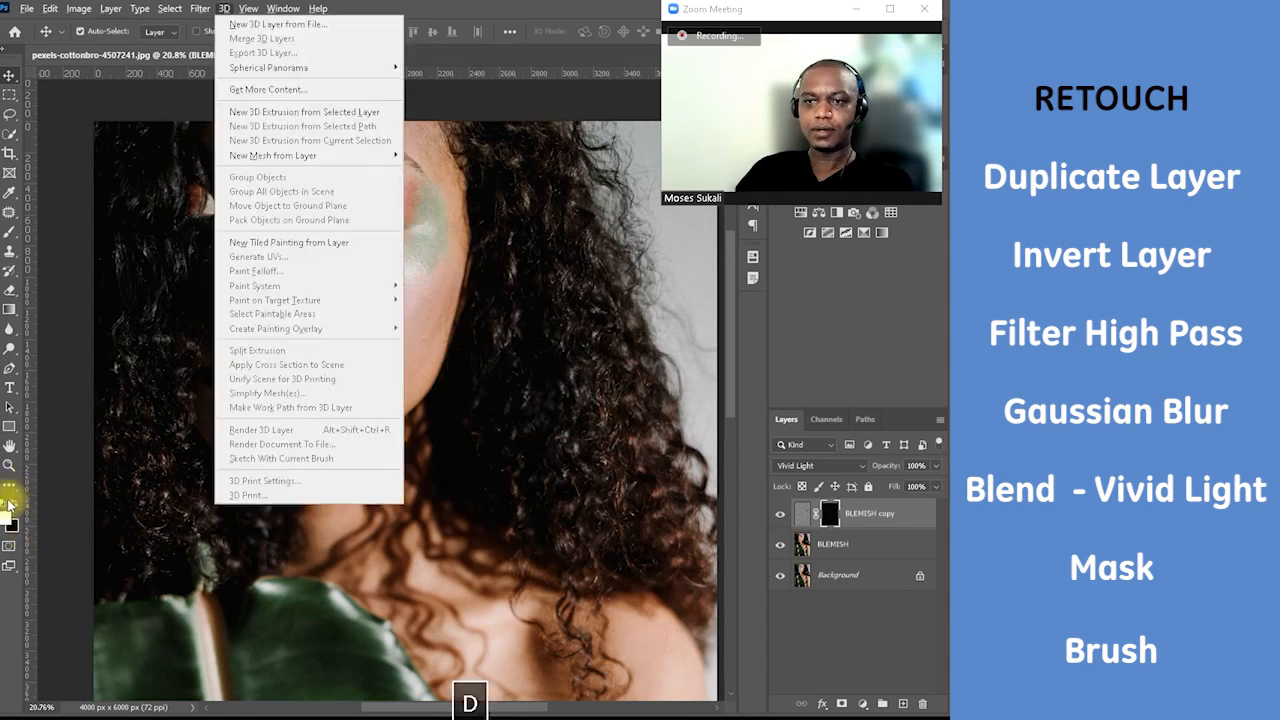
left_click(60, 497)
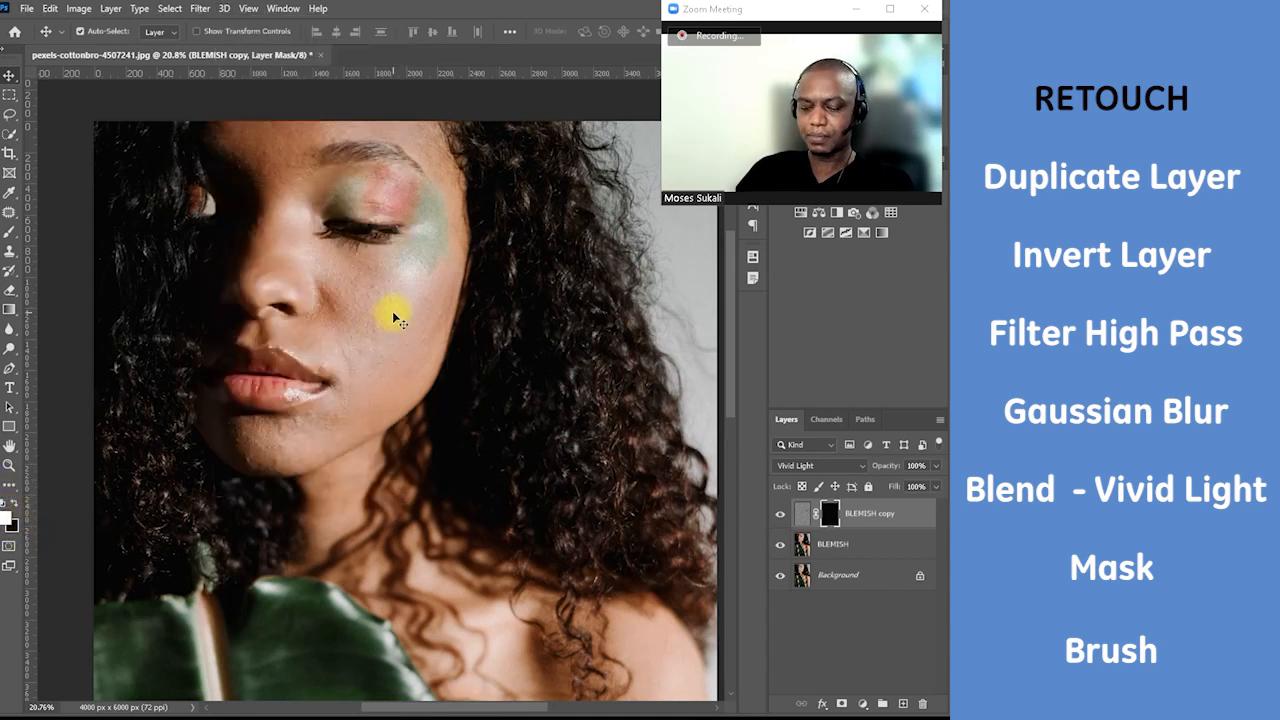
Paint white on the layer mask with the Brush Tool at size 700 over the cheek, forehead, eyelid and nose
key("b")
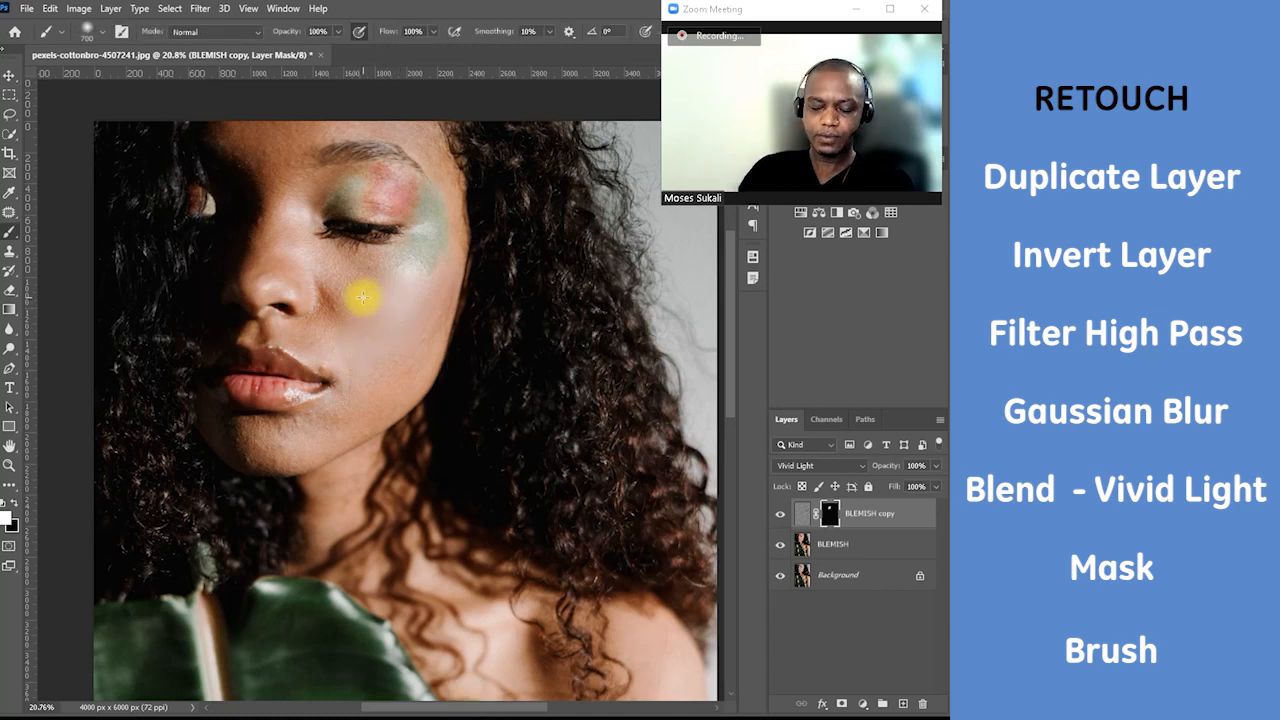
key("v")
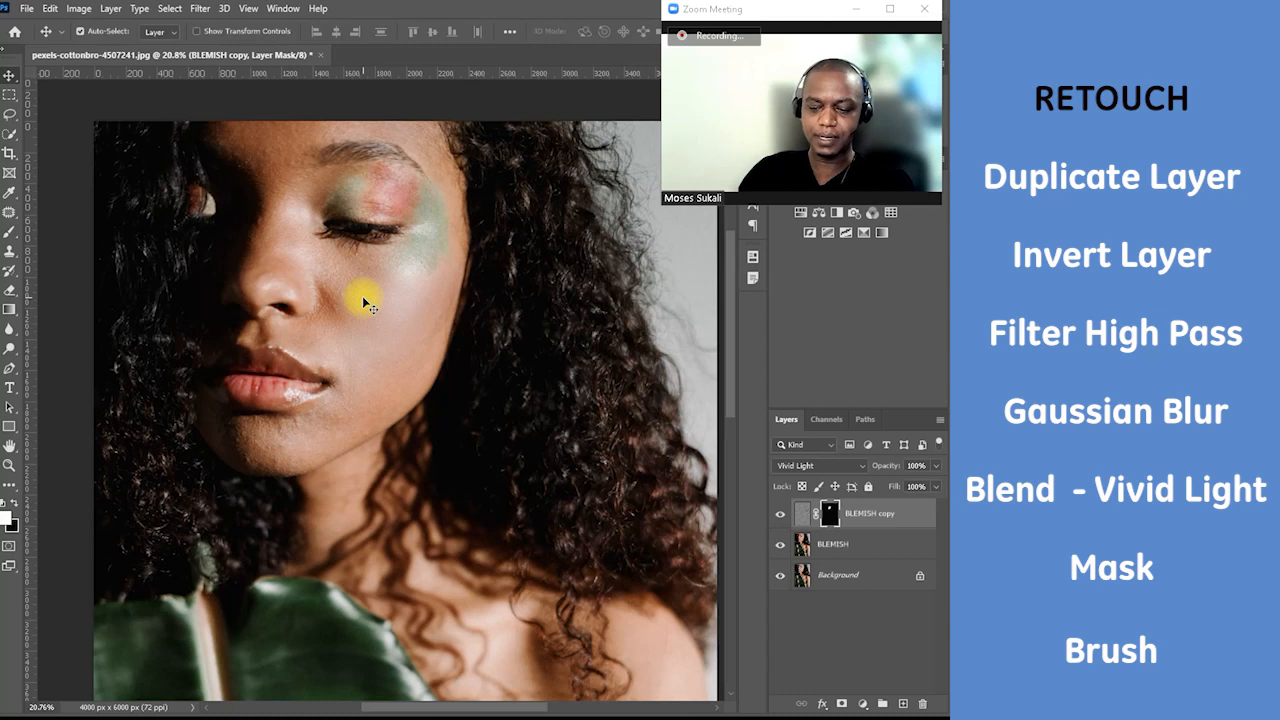
key("]")
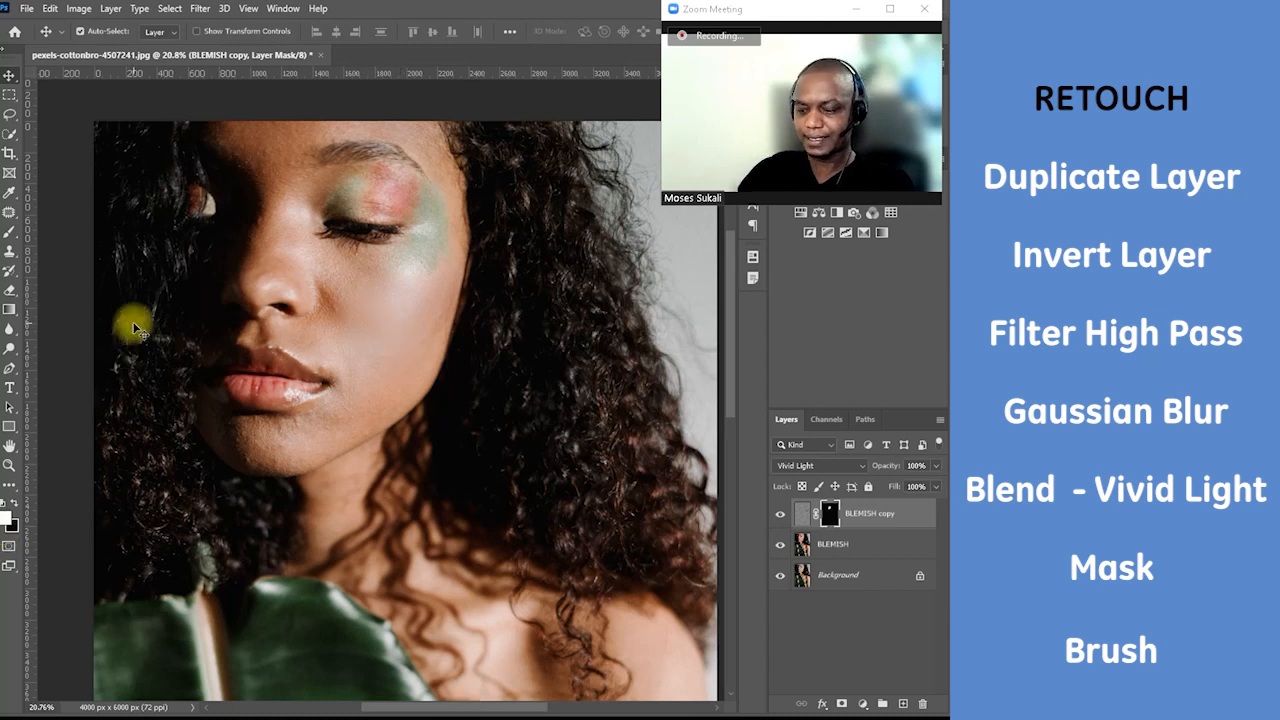
key("b")
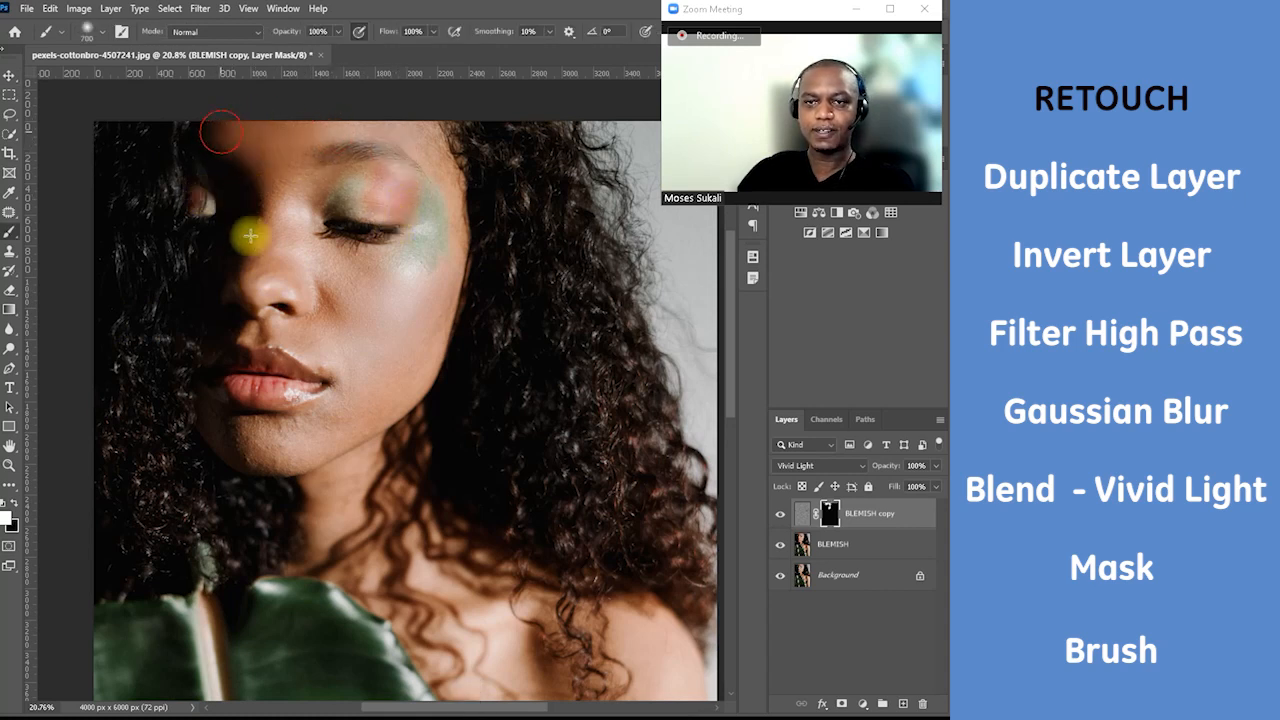
left_click_drag(198, 151, 201, 225)
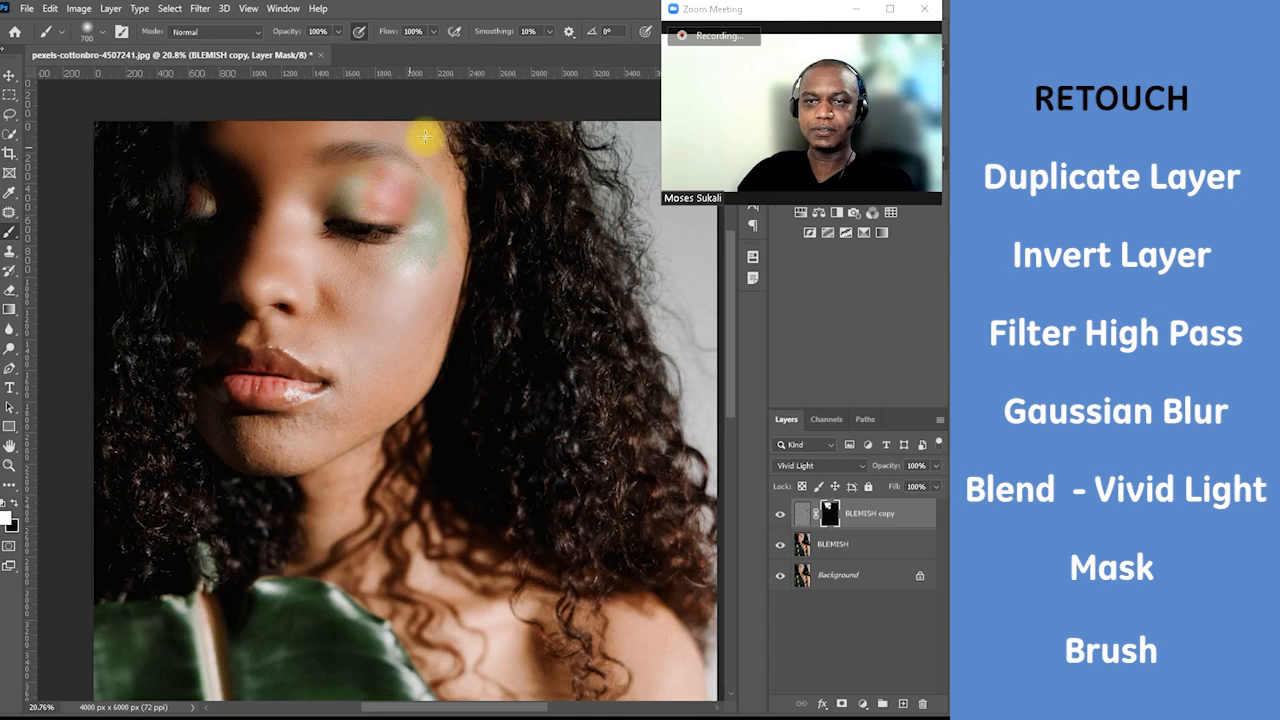
left_click_drag(288, 268, 265, 289)
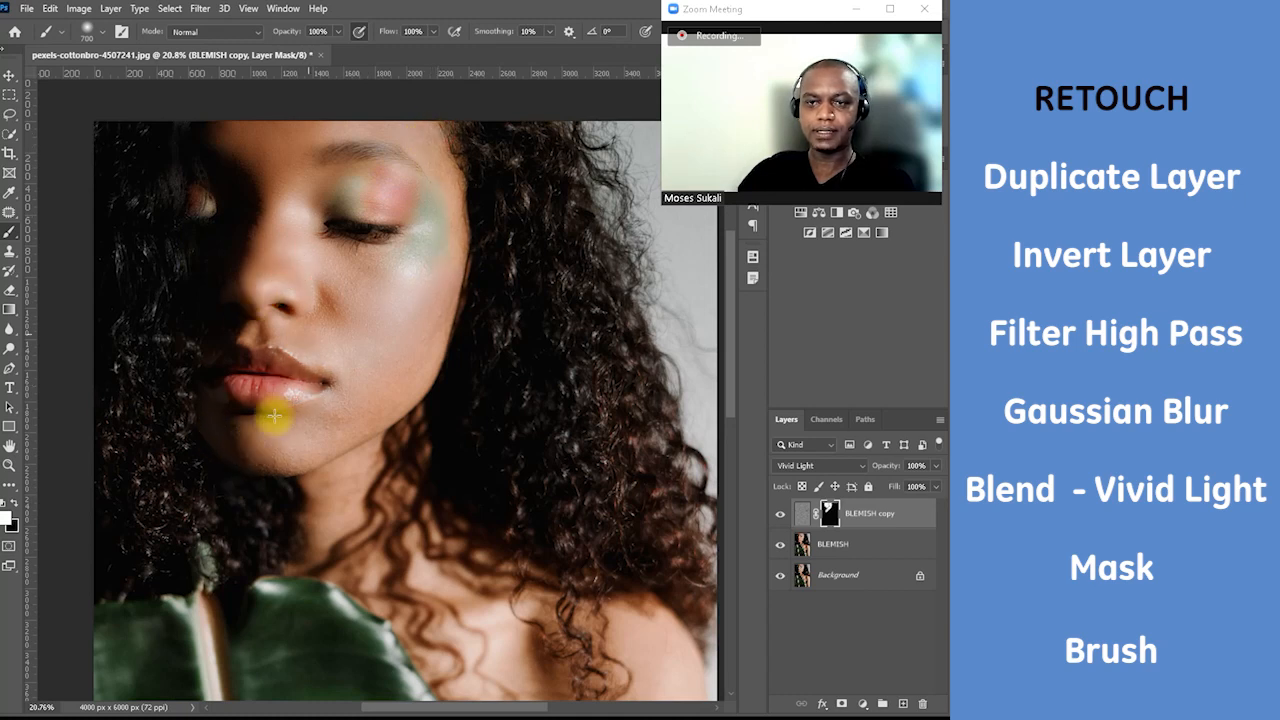
Reduce the brush to size 500 and paint white on the layer mask over the lips, chin, neck and shoulder skin
key("bracketleft")
key("bracketleft")
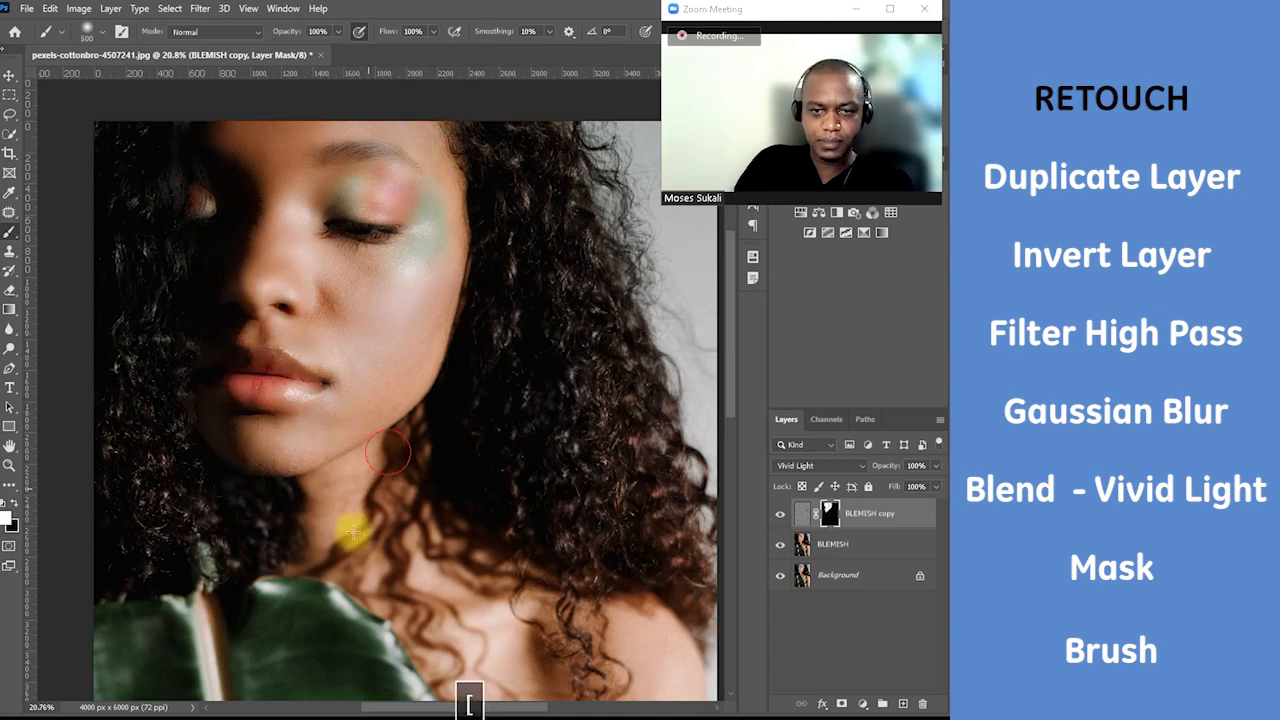
scroll(397, 533, "down", 1)
key("space")
mouse_move(571, 589)
left_mouse_down()
mouse_move(414, 372)
mouse_move(410, 343)
mouse_move(372, 610)
mouse_move(422, 597)
mouse_move(465, 352)
mouse_move(458, 648)
mouse_move(465, 405)
mouse_move(441, 240)
mouse_move(424, 323)
mouse_move(368, 349)
mouse_move(274, 265)
mouse_move(300, 345)
mouse_move(300, 441)
mouse_move(321, 459)
mouse_move(366, 411)
mouse_move(371, 430)
mouse_move(418, 283)
mouse_move(415, 317)
mouse_move(234, 246)
mouse_move(172, 218)
left_mouse_up()
key("space")
mouse_move(140, 128)
left_mouse_down()
mouse_move(205, 278)
mouse_move(200, 245)
mouse_move(200, 291)
mouse_move(233, 237)
mouse_move(269, 216)
mouse_move(334, 417)
mouse_move(355, 244)
mouse_move(342, 276)
left_mouse_up()
scroll(232, 237, "up", 3)
key("space")
scroll(370, 224, "up", 1)
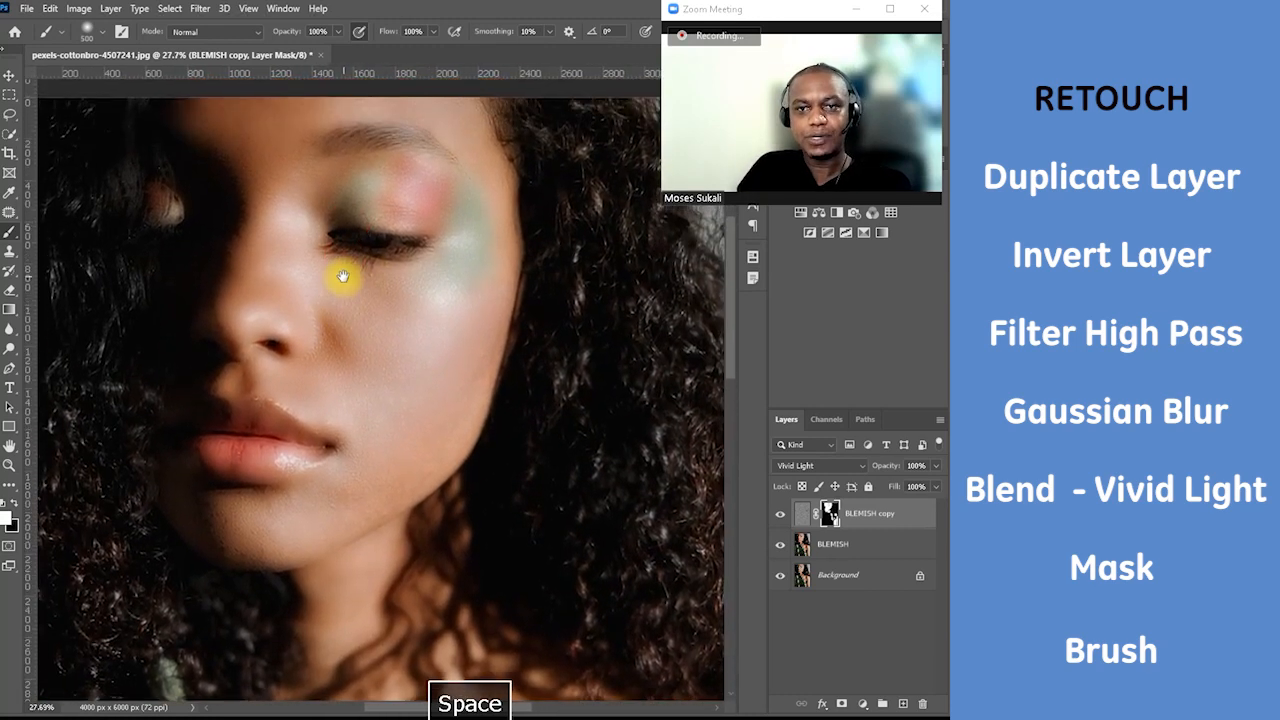
scroll(350, 262, "up", 1)
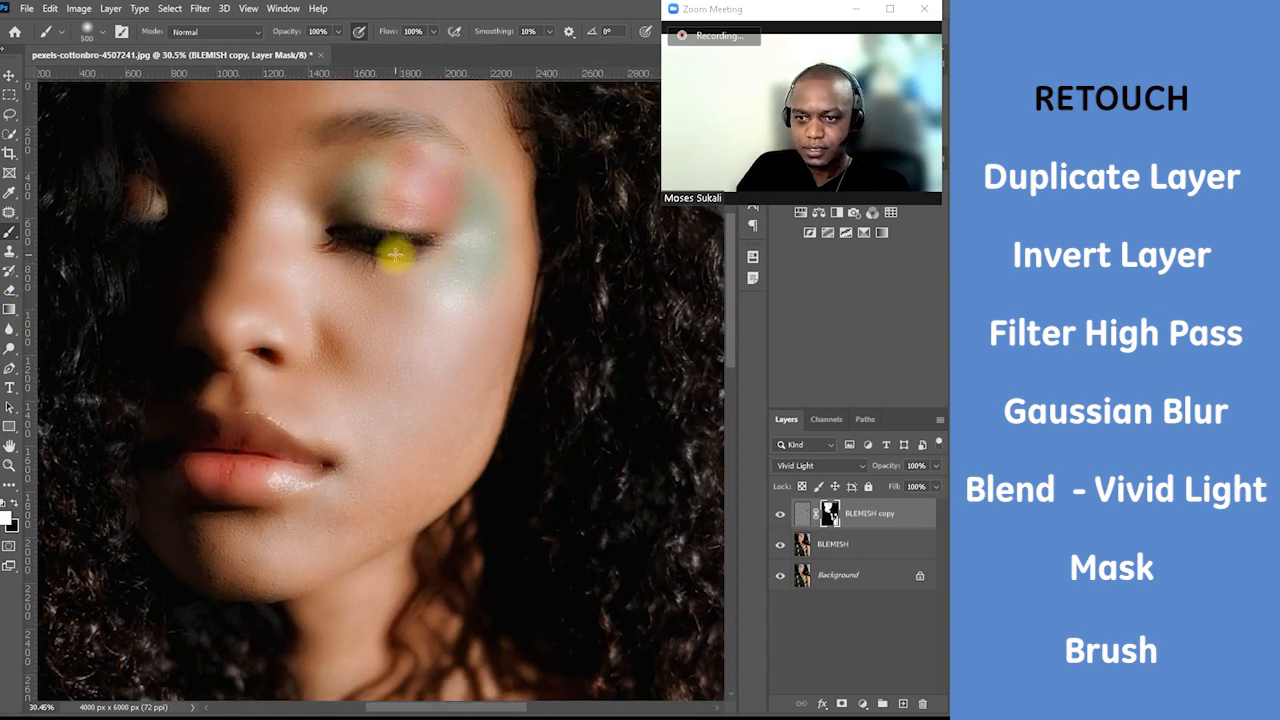
Reduce the brush to size 150 and paint black on the BLEMISH copy mask over the eyebrow and eyelashes
key("x")
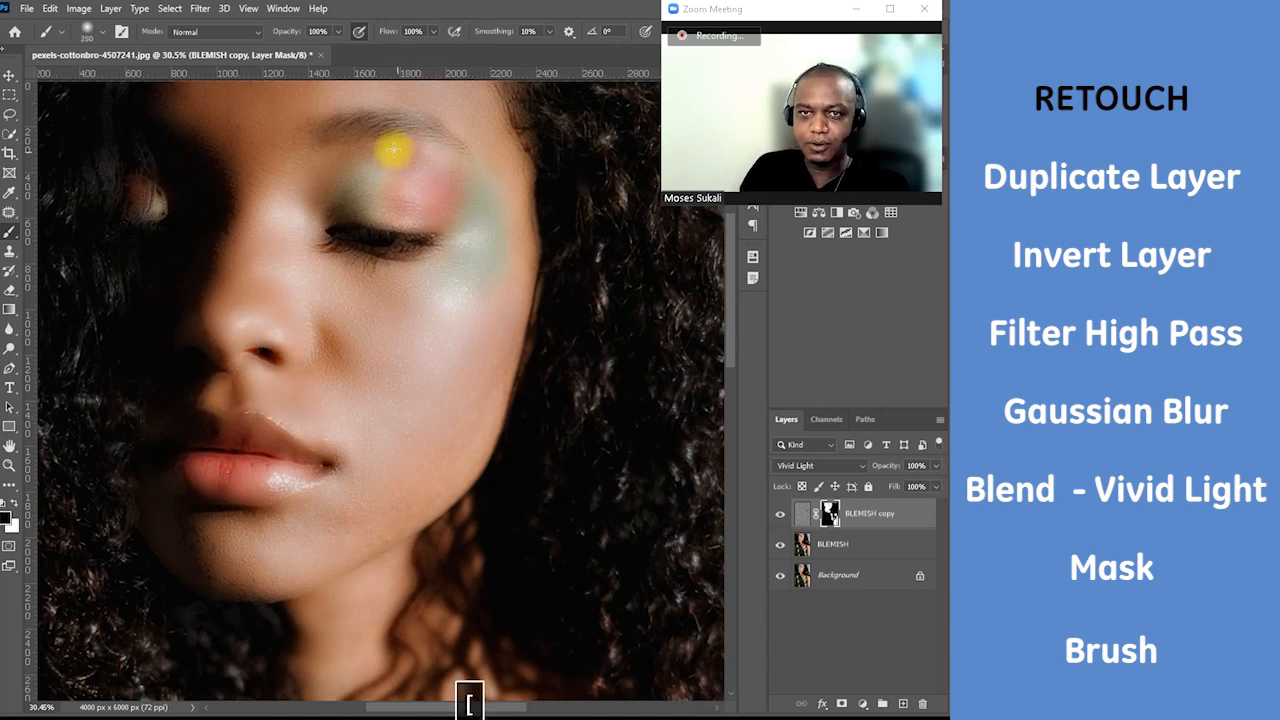
scroll(393, 150, "up", 2)
key("space")
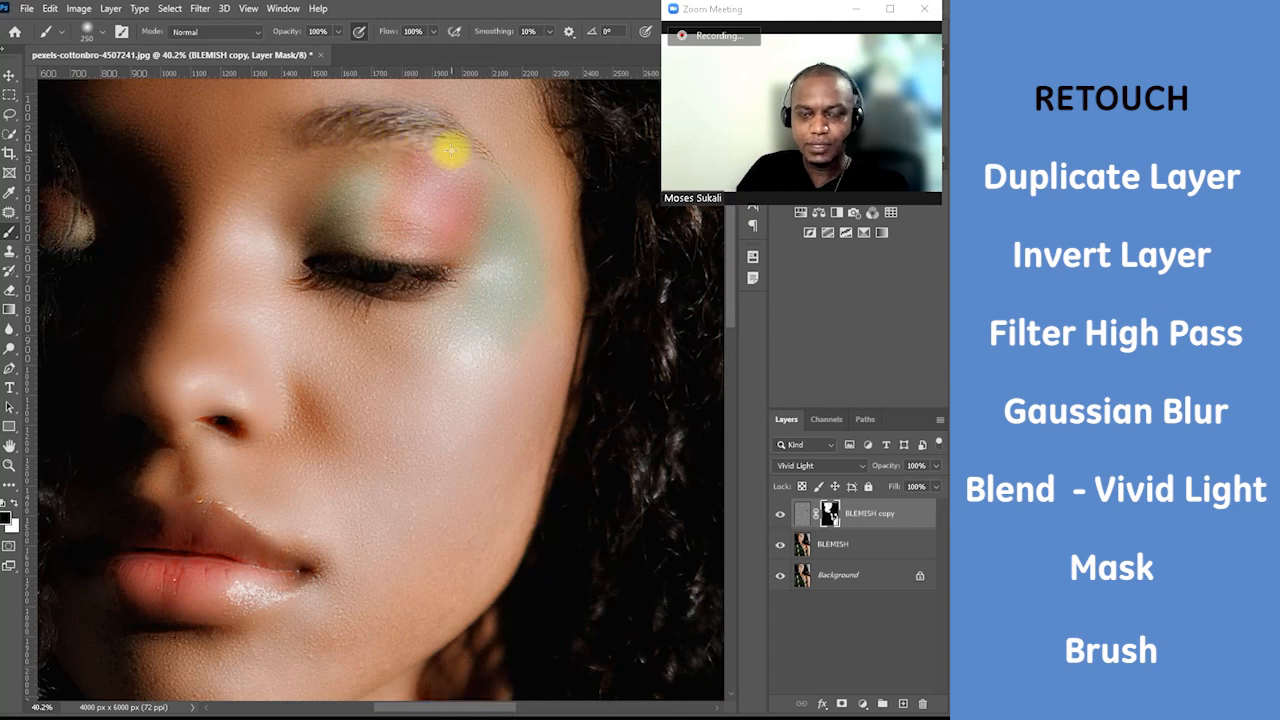
key("bracketleft")
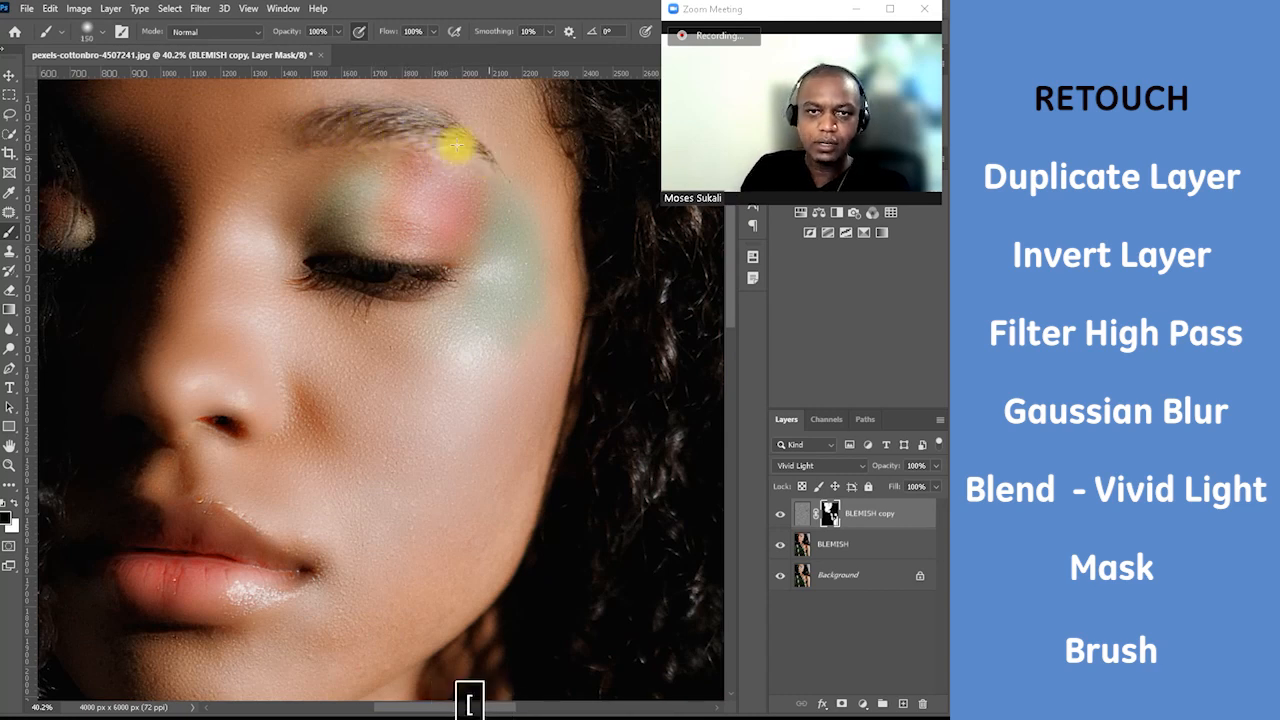
mouse_move(322, 282)
left_mouse_down()
mouse_move(416, 270)
mouse_move(339, 267)
mouse_move(423, 266)
mouse_move(437, 272)
mouse_move(369, 300)
mouse_move(320, 279)
mouse_move(445, 283)
mouse_move(347, 288)
mouse_move(297, 282)
mouse_move(299, 268)
mouse_move(441, 262)
left_mouse_up()
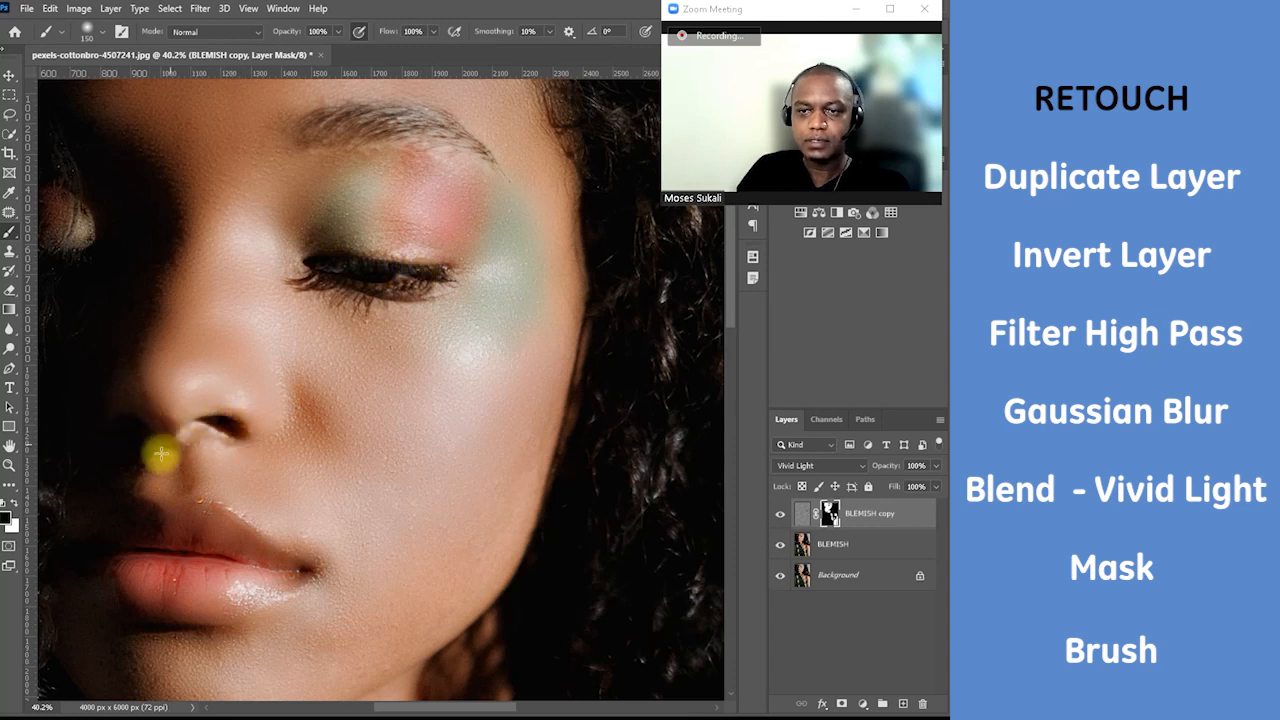
Paint black on the layer mask over the upper and lower lips to restore their original detail
mouse_move(186, 571)
left_mouse_down()
mouse_move(300, 492)
mouse_move(234, 514)
left_mouse_up()
left_click(392, 511)
mouse_move(366, 504)
left_mouse_down()
mouse_move(200, 502)
mouse_move(268, 446)
left_mouse_up()
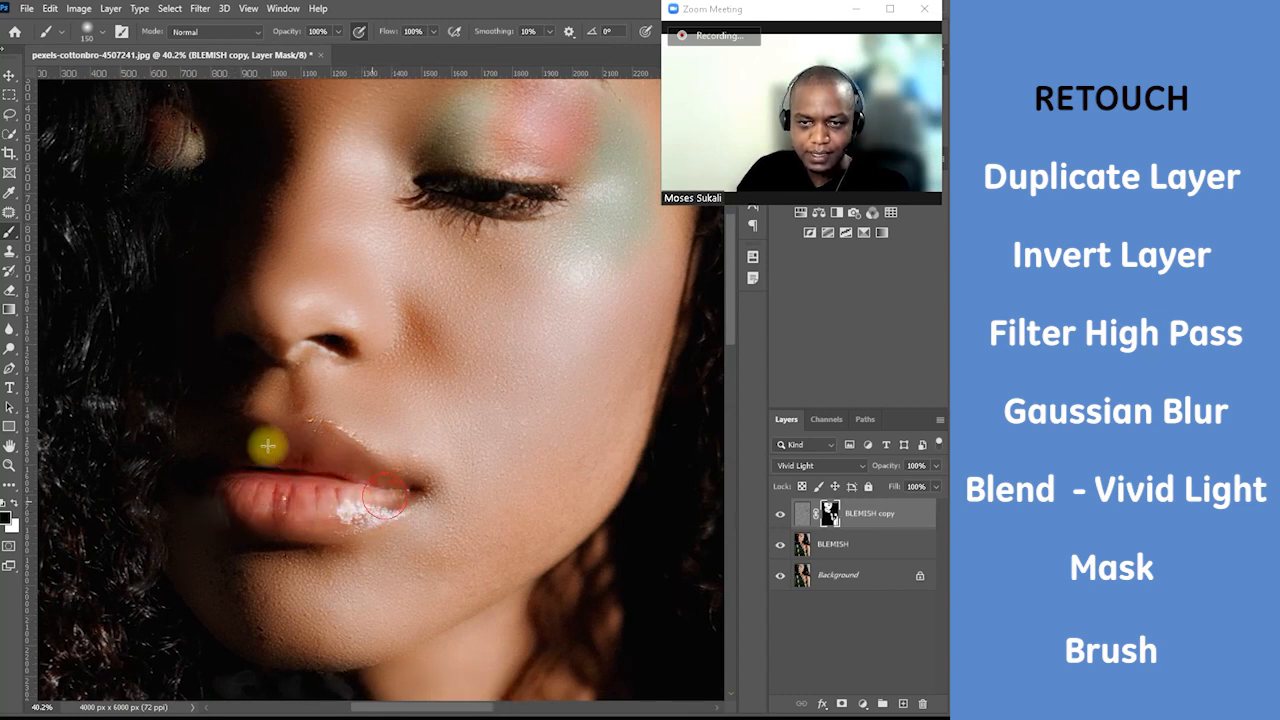
mouse_move(411, 483)
left_mouse_down()
mouse_move(326, 437)
mouse_move(246, 439)
mouse_move(148, 511)
left_mouse_up()
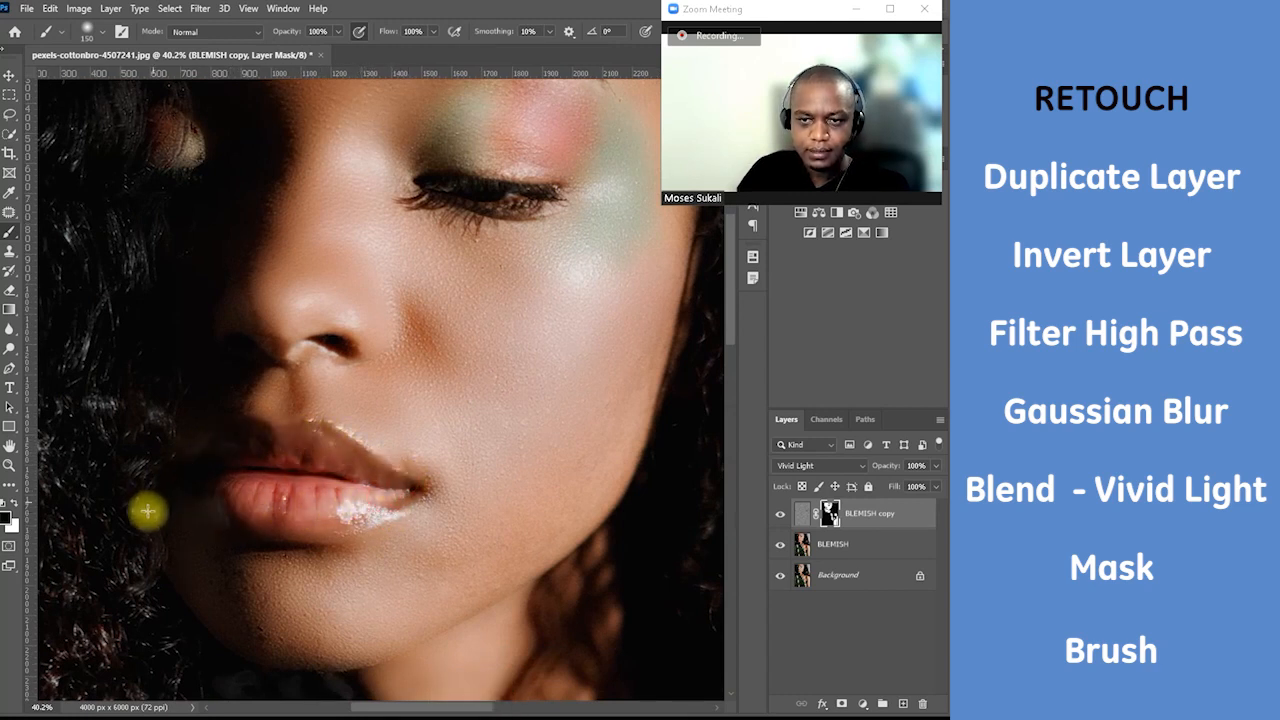
Examine the smoothed face, hair, neck and shoulder for areas where the mask needs correction
scroll(138, 488, "down", 2)
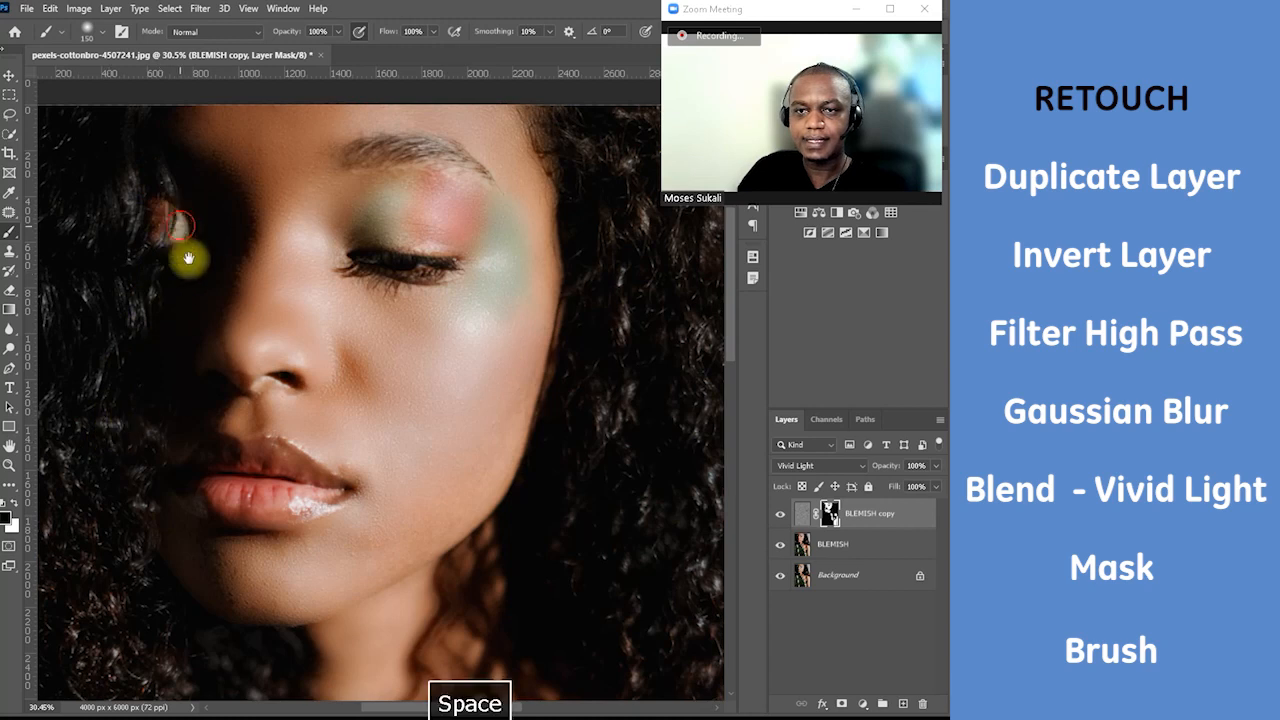
left_click_drag(186, 256, 285, 488)
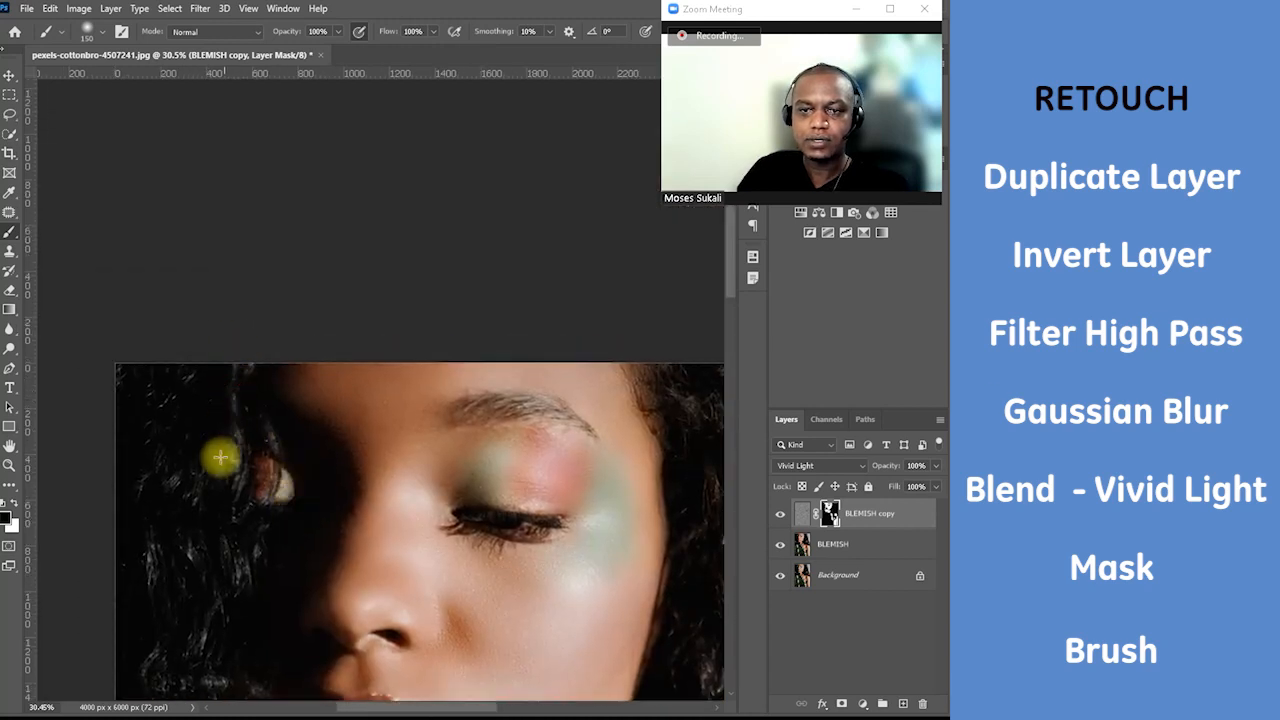
left_click_drag(514, 491, 354, 268)
left_click_drag(528, 198, 465, 339)
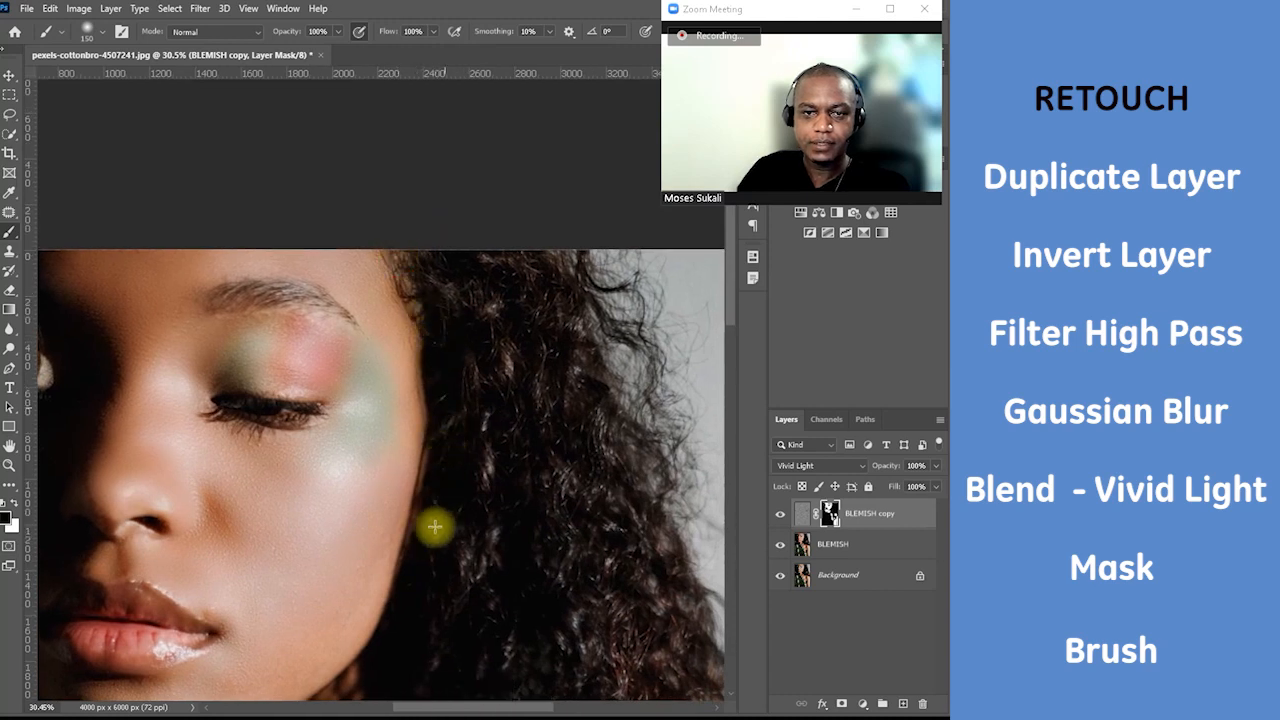
left_click_drag(395, 645, 497, 280)
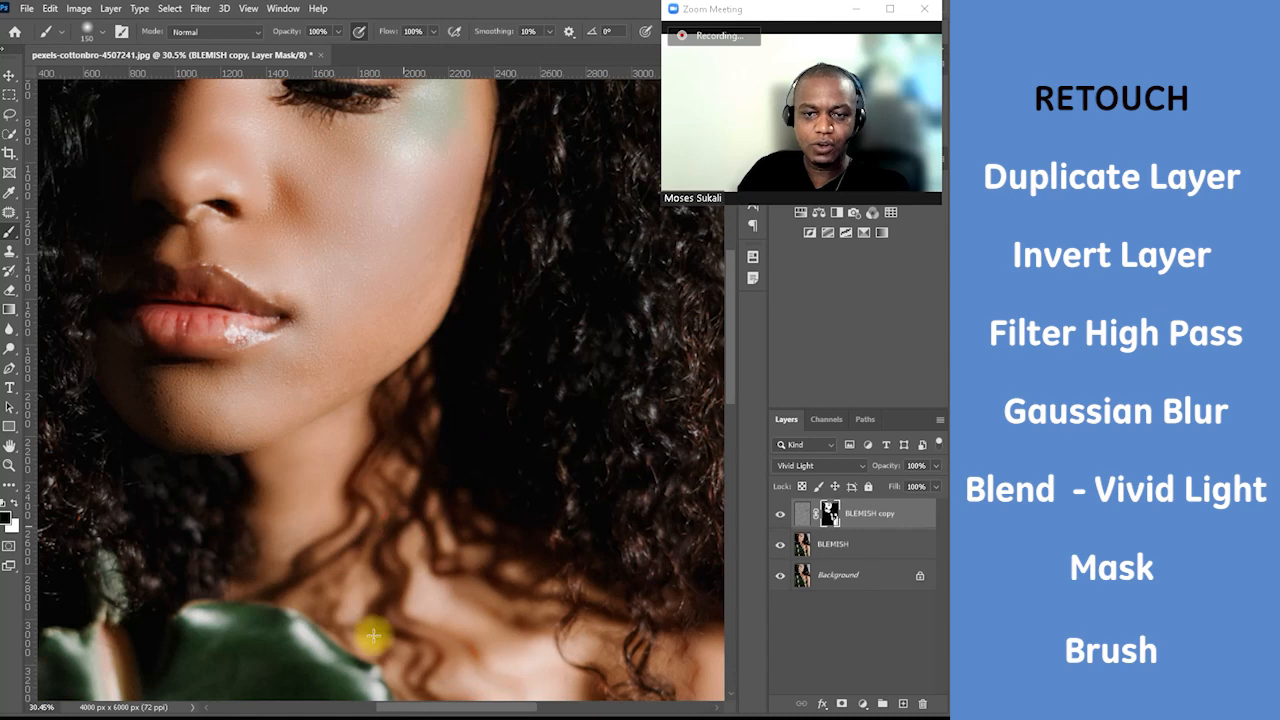
left_click_drag(403, 624, 493, 360)
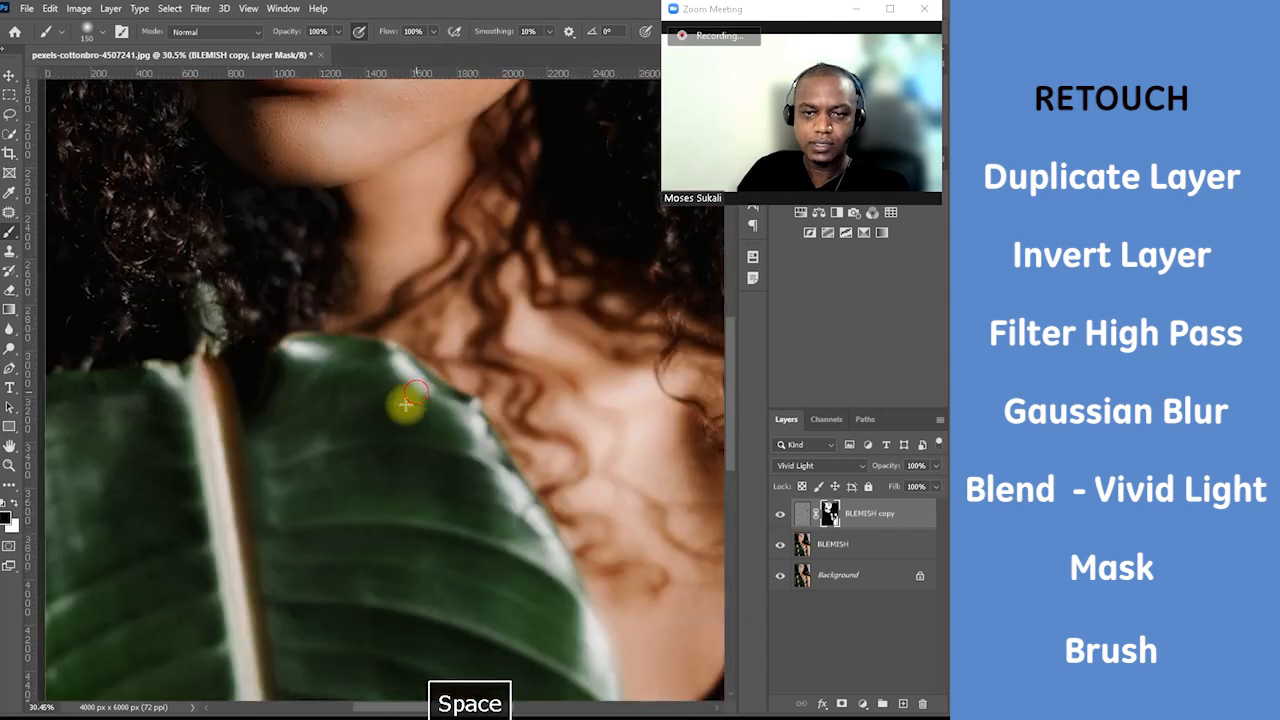
left_click_drag(597, 518, 234, 491)
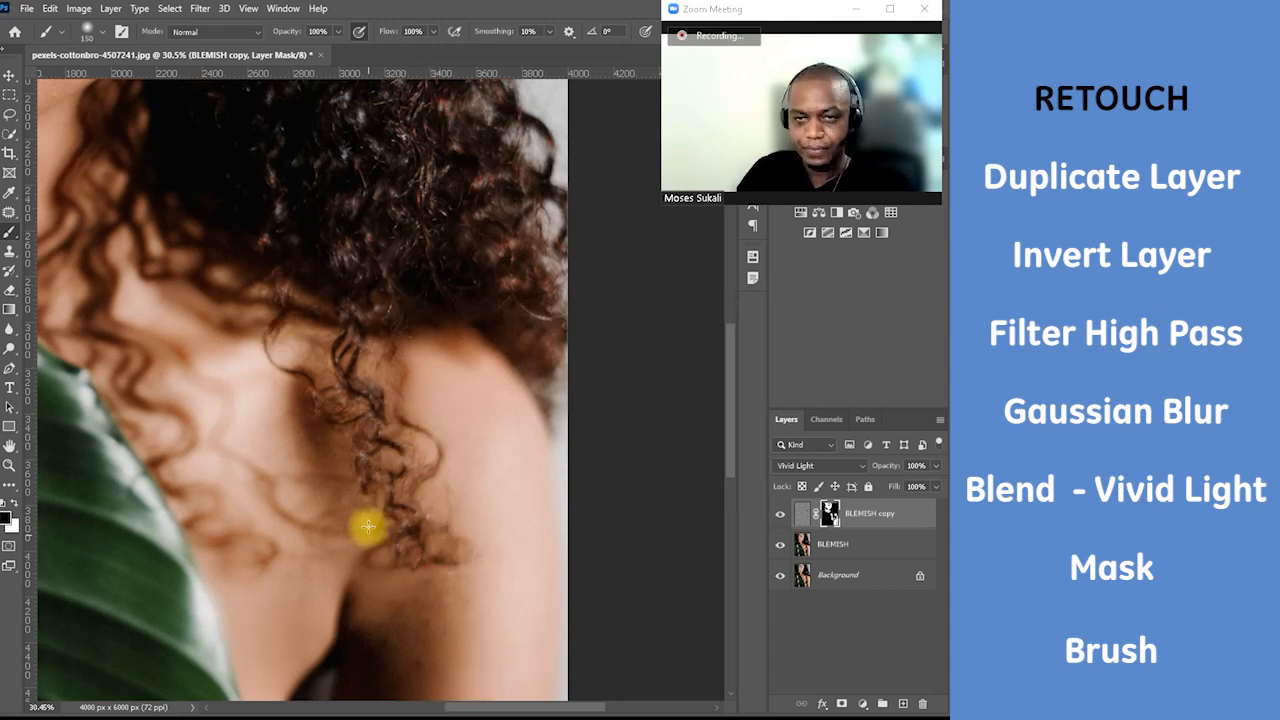
scroll(362, 490, "down", 1)
left_click_drag(266, 318, 388, 543)
left_click_drag(258, 348, 397, 506)
scroll(401, 485, "down", 2)
left_click_drag(306, 357, 351, 364)
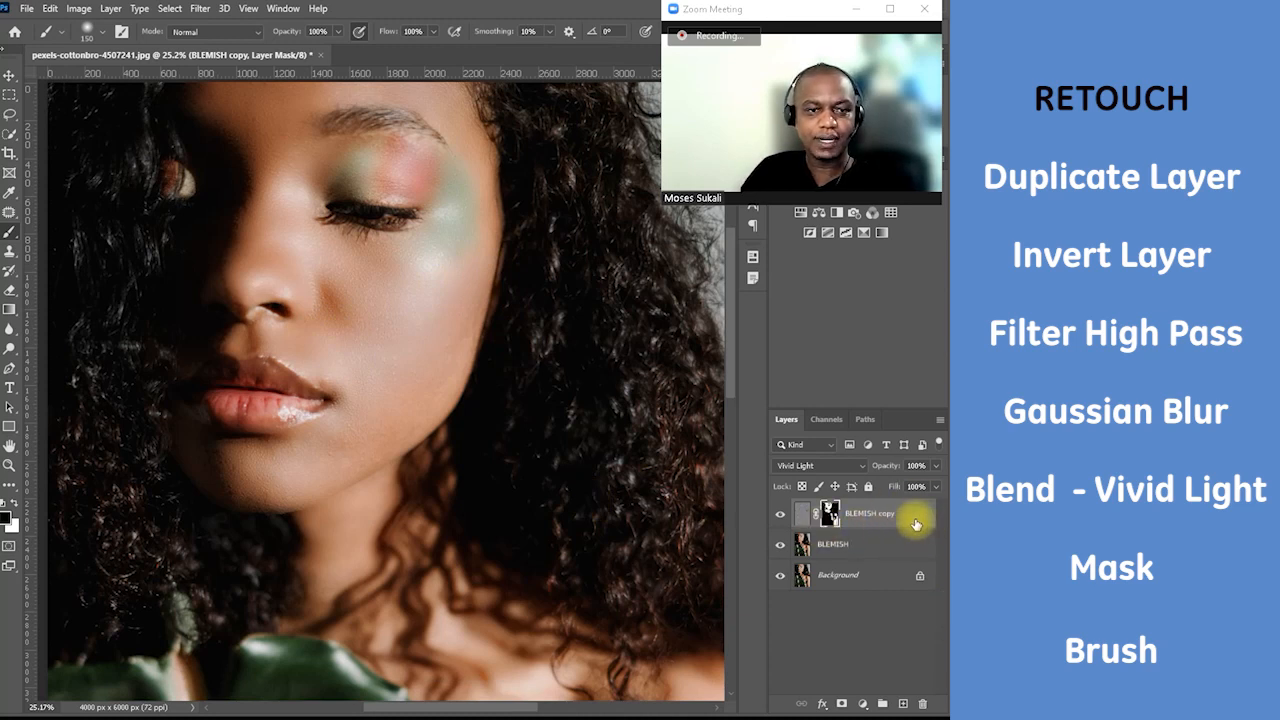
Reduce the opacity of the BLEMISH copy layer to 62%
left_click(803, 515)
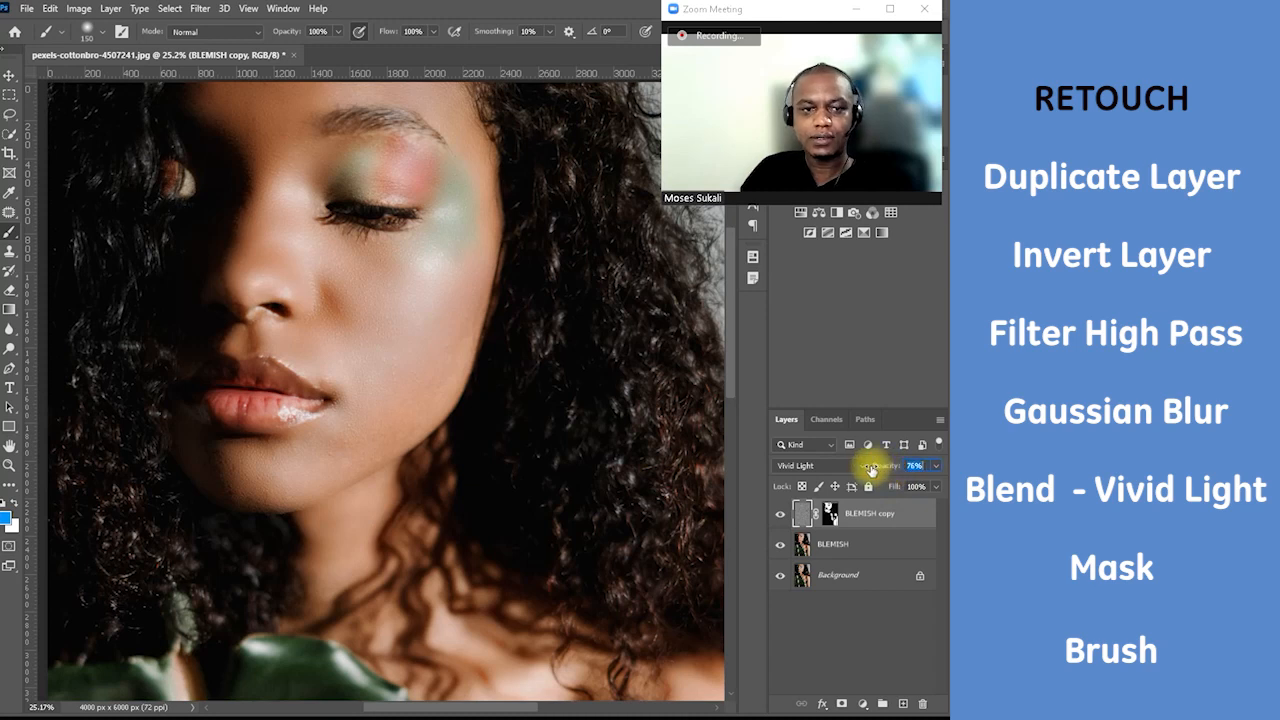
left_click_drag(859, 470, 838, 474)
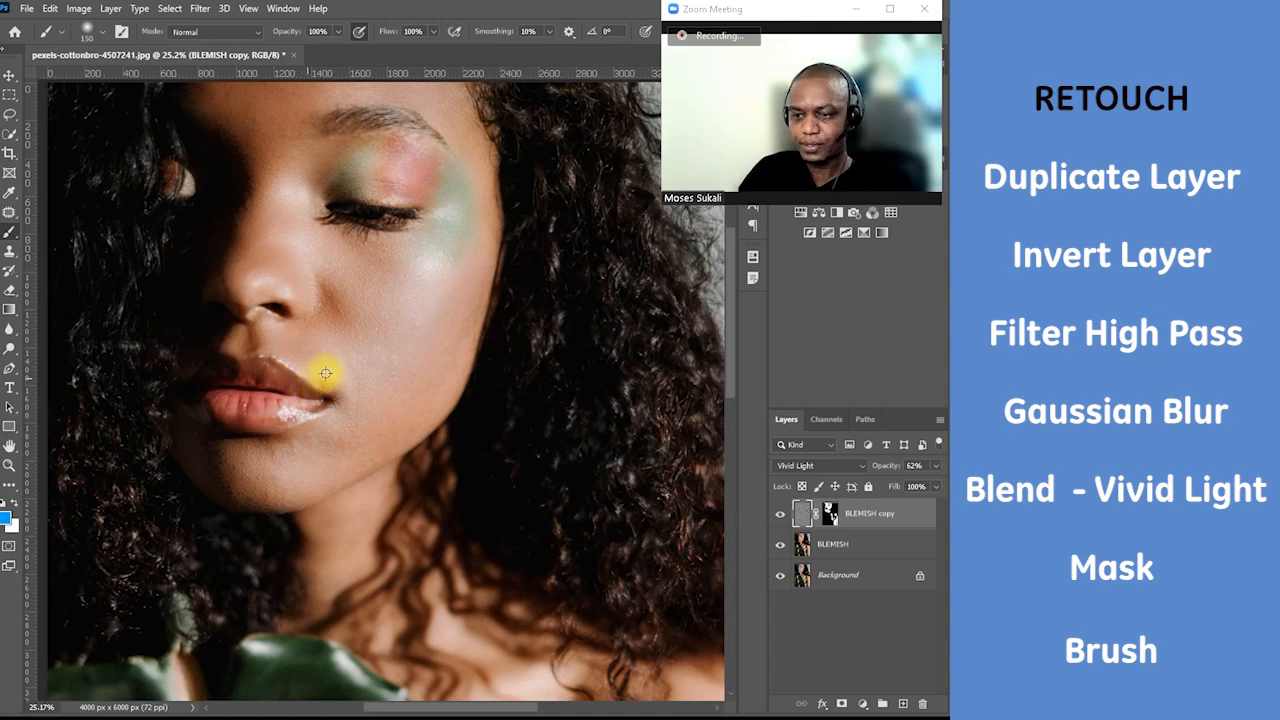
scroll(327, 374, "down", 5)
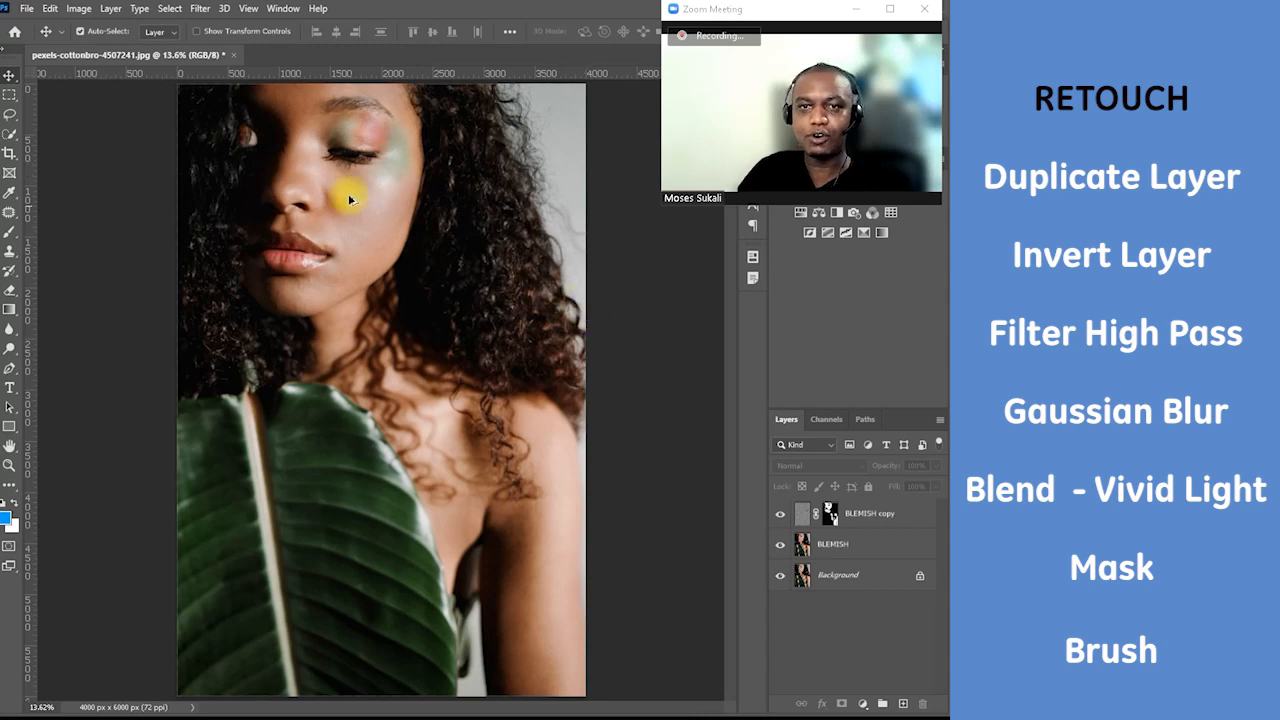
scroll(346, 192, "up", 2)
scroll(355, 190, "up", 2)
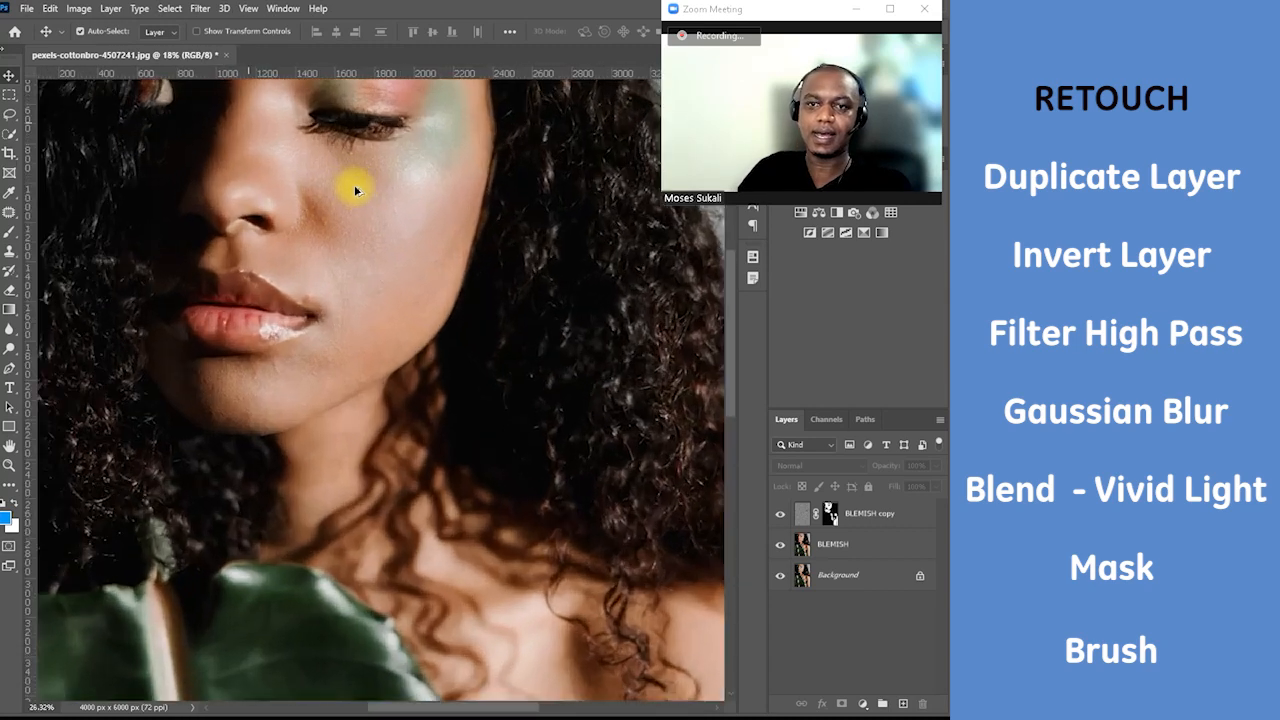
scroll(356, 200, "down", 2)
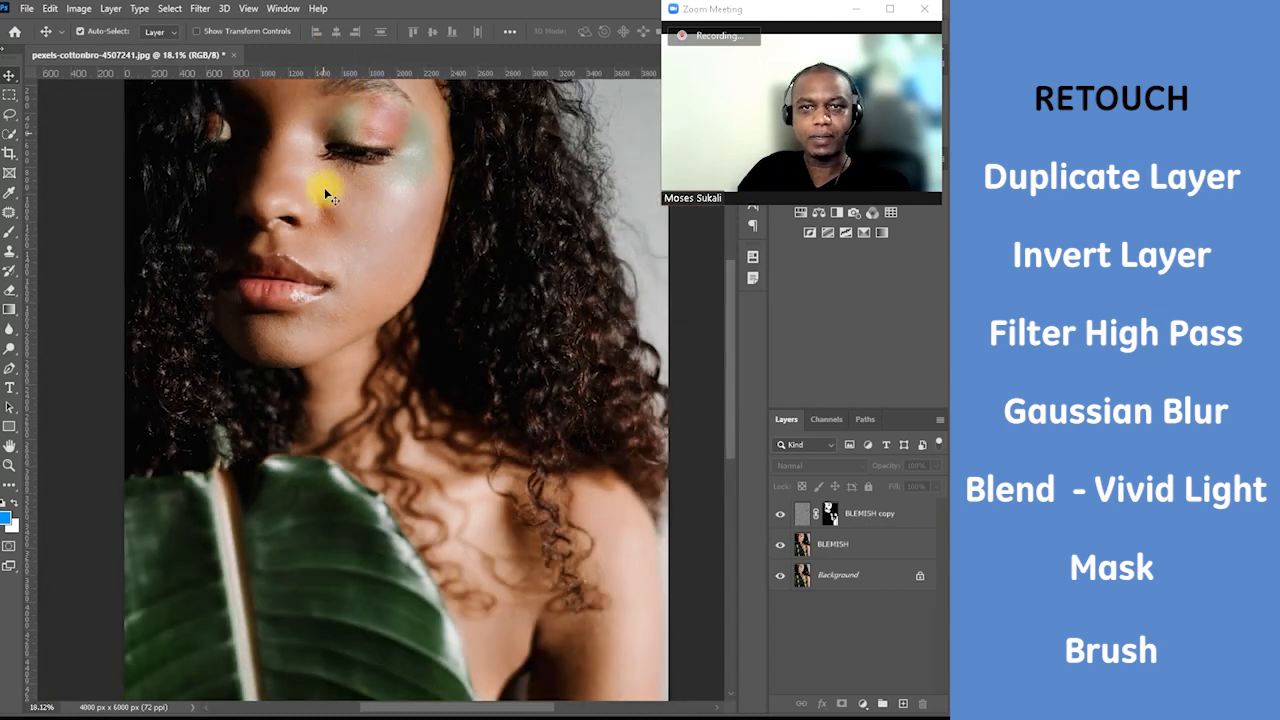
key("space")
left_click_drag(414, 177, 396, 205)
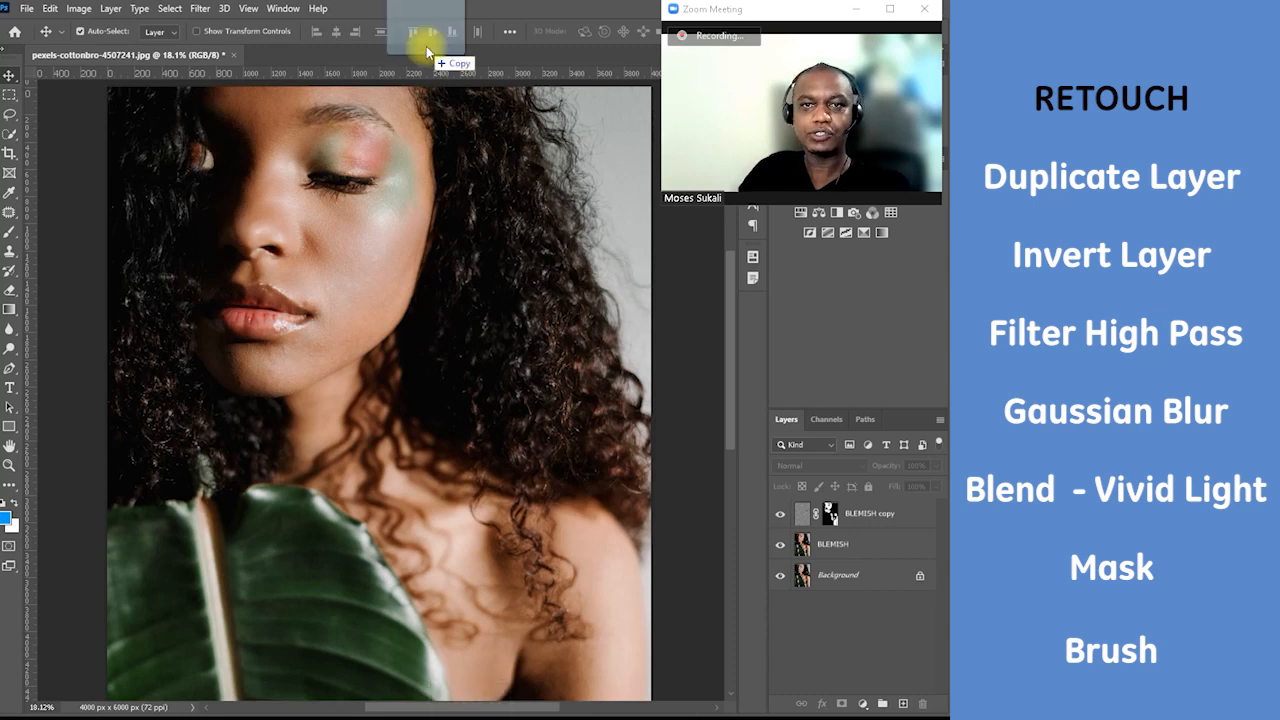
Open the second portrait, the Pexels JPG numbered 3189023, as a separate document
key("space")
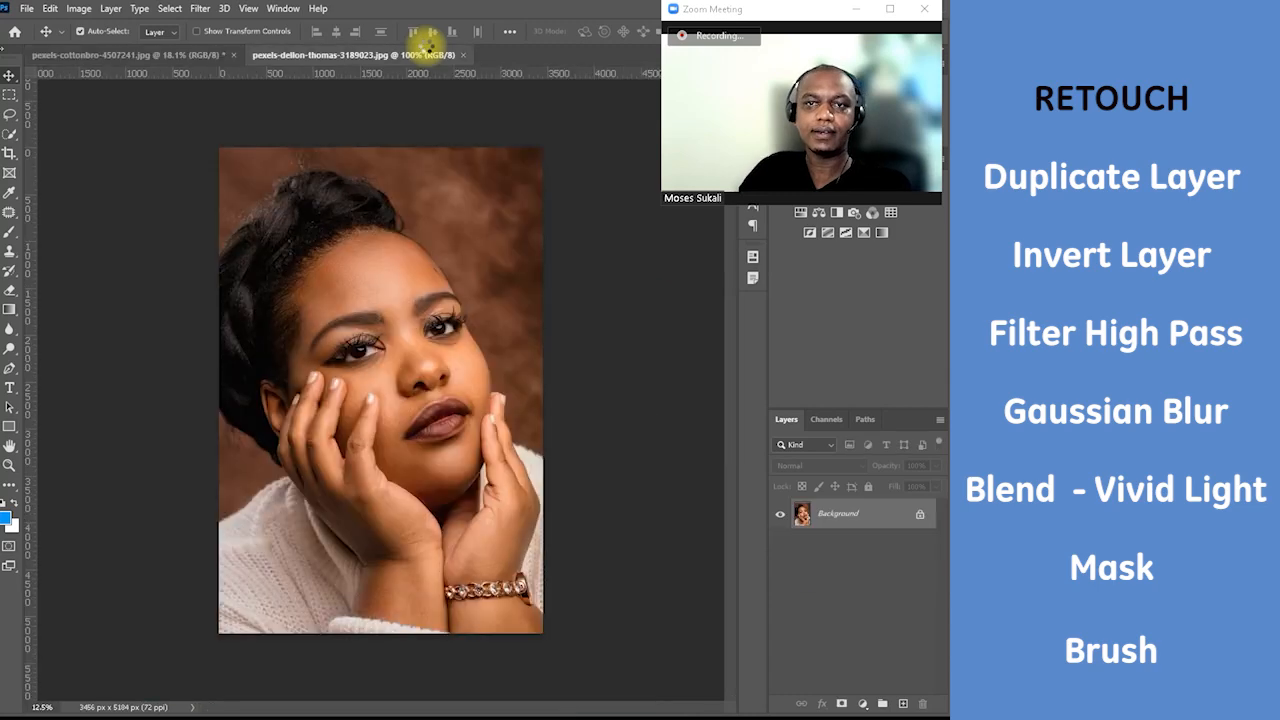
left_click(396, 58)
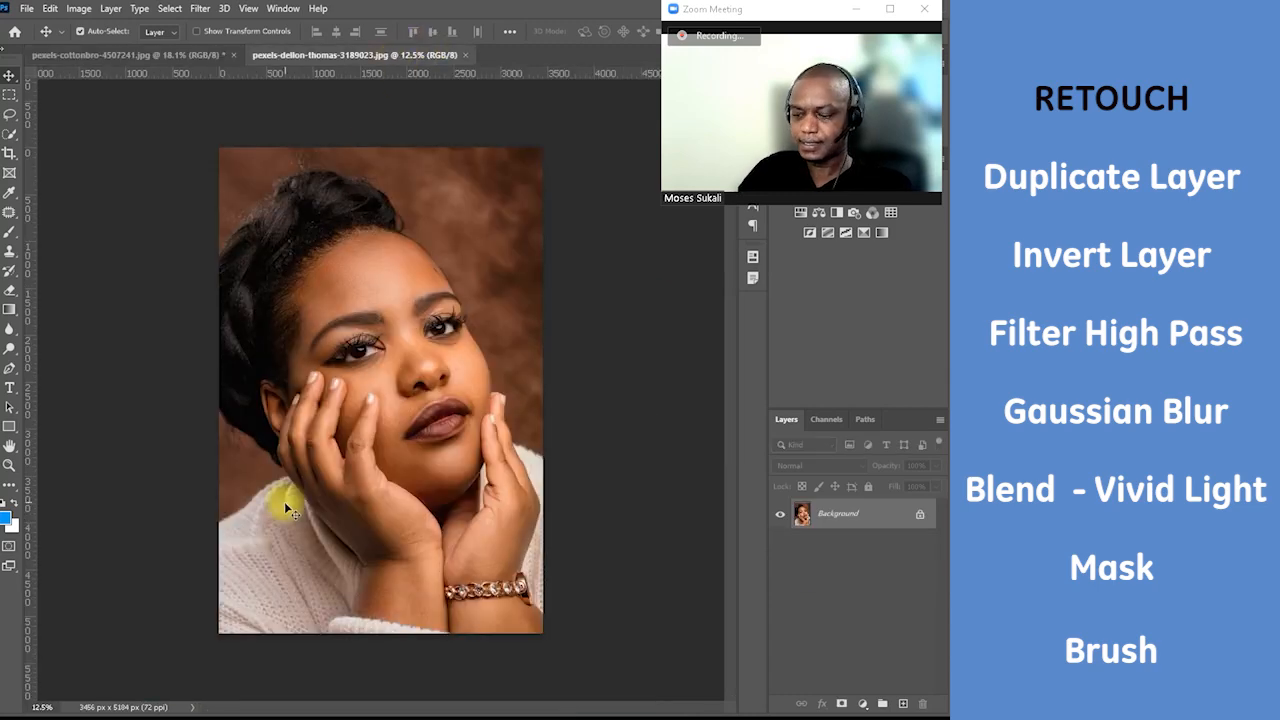
Remove the dark mark near the forehead's edge and the small forehead blemishes with the Patch Tool, using clean neighbouring skin
scroll(285, 508, "up", 5)
scroll(507, 409, "down", 1)
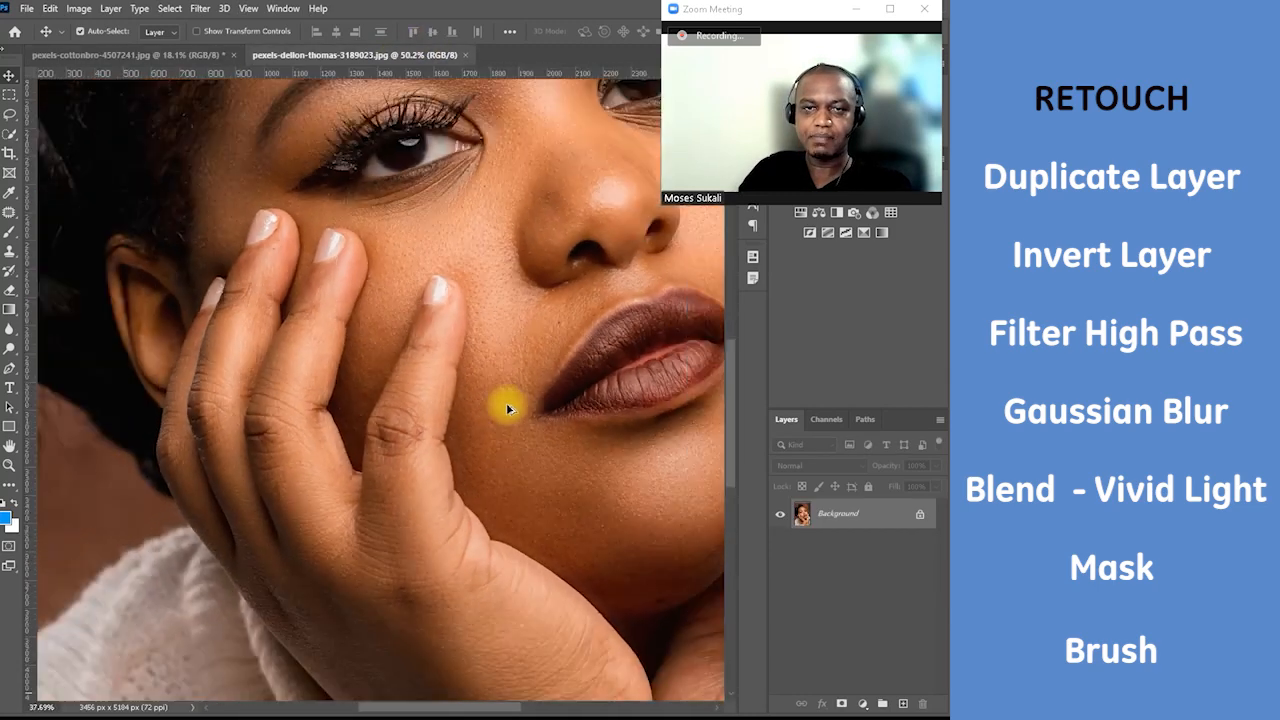
scroll(506, 403, "down", 1)
key("space")
left_click_drag(608, 271, 551, 428)
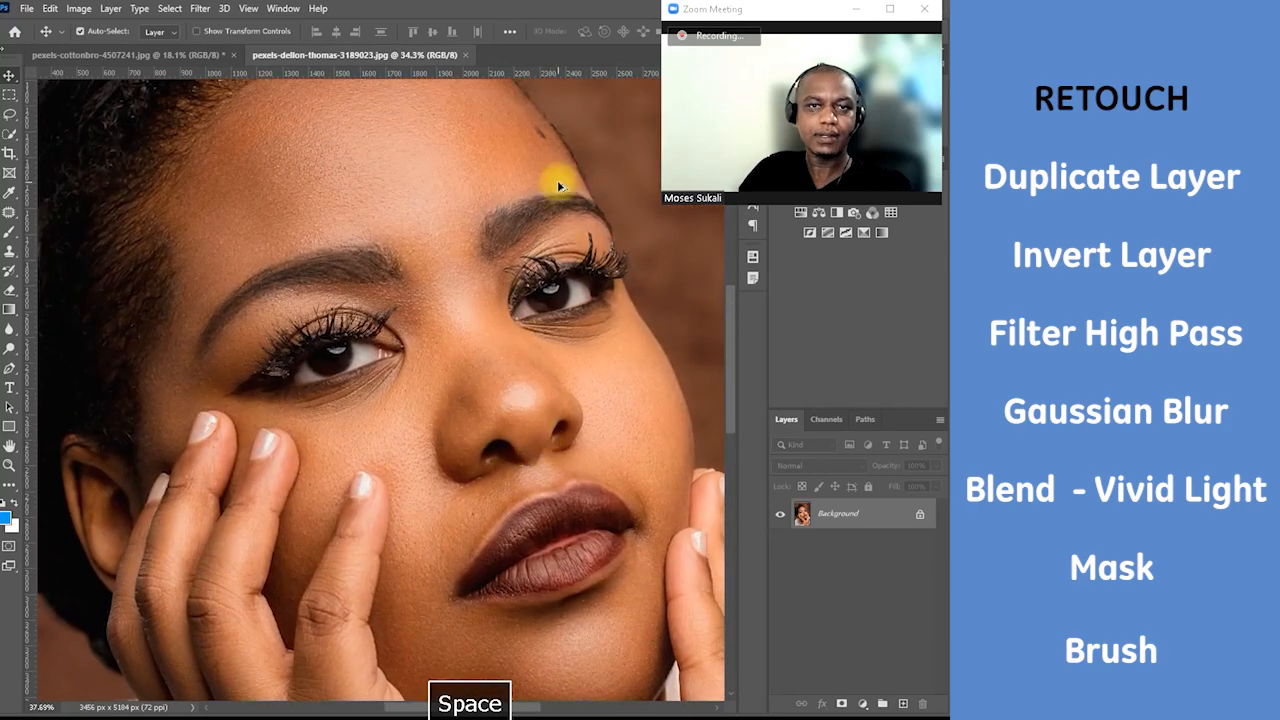
scroll(557, 180, "up", 1)
left_click_drag(551, 149, 517, 314)
scroll(520, 312, "up", 2)
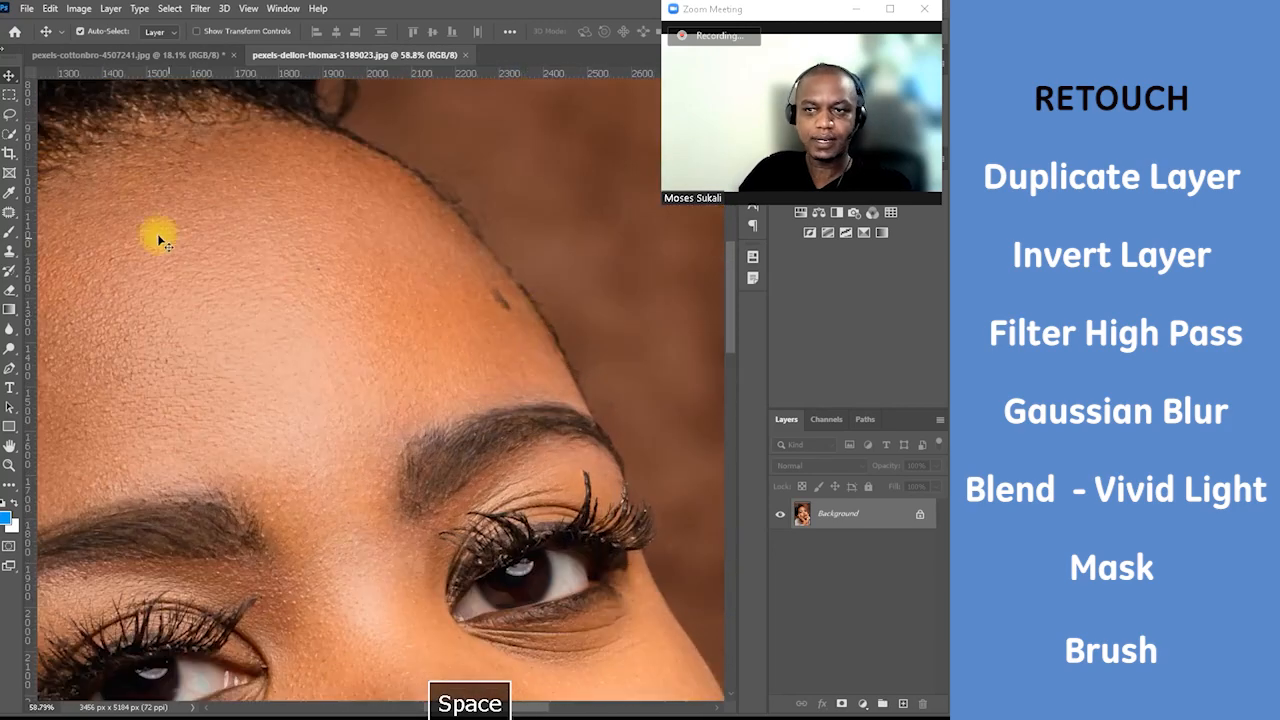
left_click(9, 214)
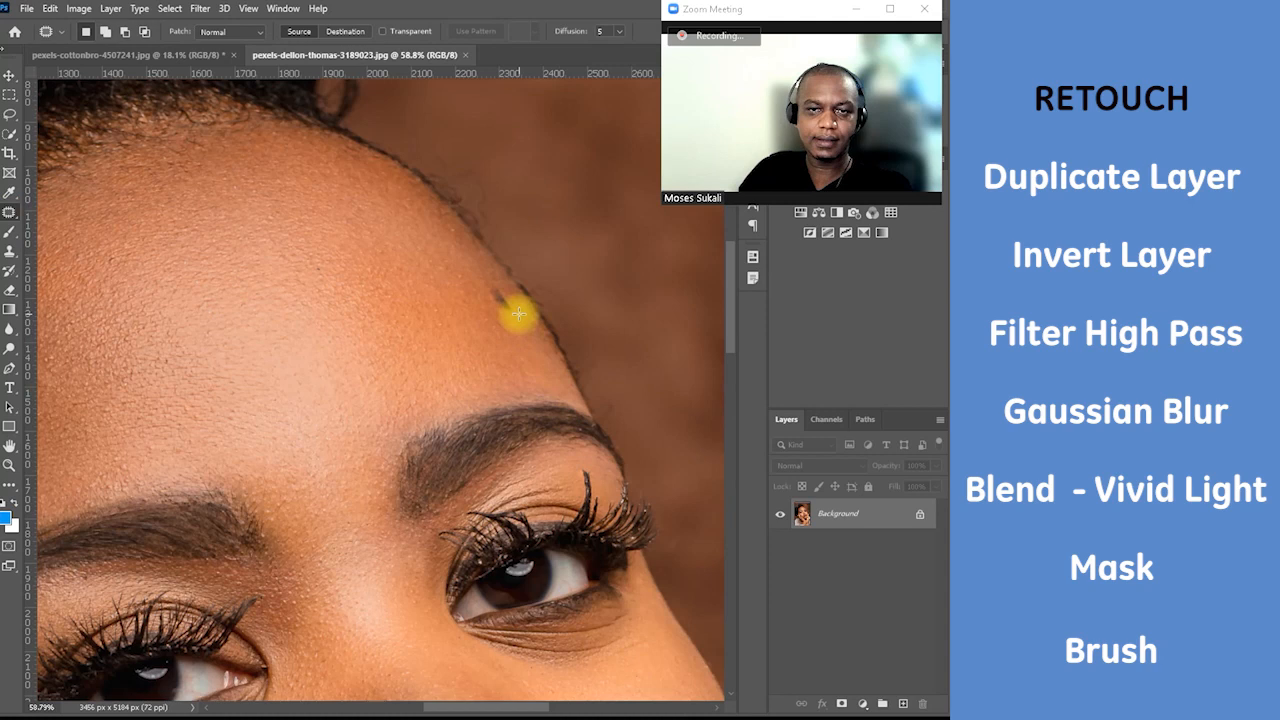
mouse_move(497, 283)
left_mouse_down()
mouse_move(485, 316)
mouse_move(506, 330)
mouse_move(520, 320)
mouse_move(492, 310)
mouse_move(444, 325)
left_mouse_up()
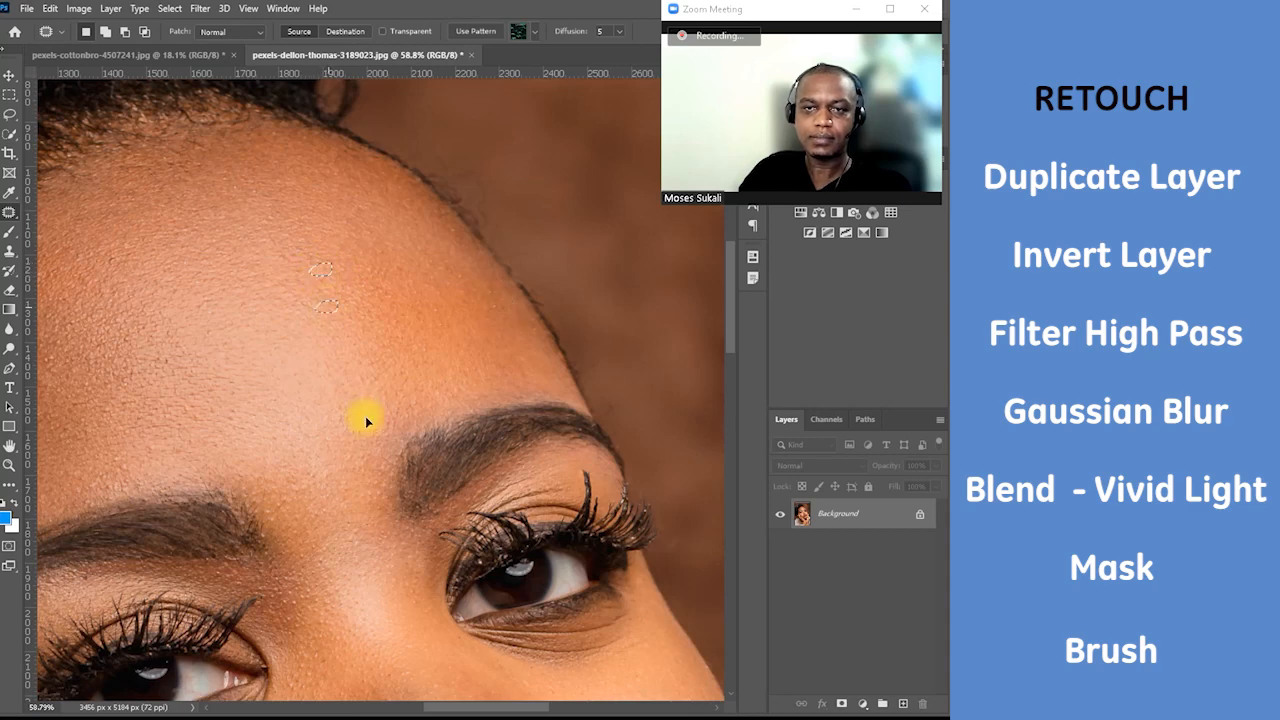
Patch the small blemishes between the nose and the upper lip with clean skin beside them
scroll(365, 421, "down", 10)
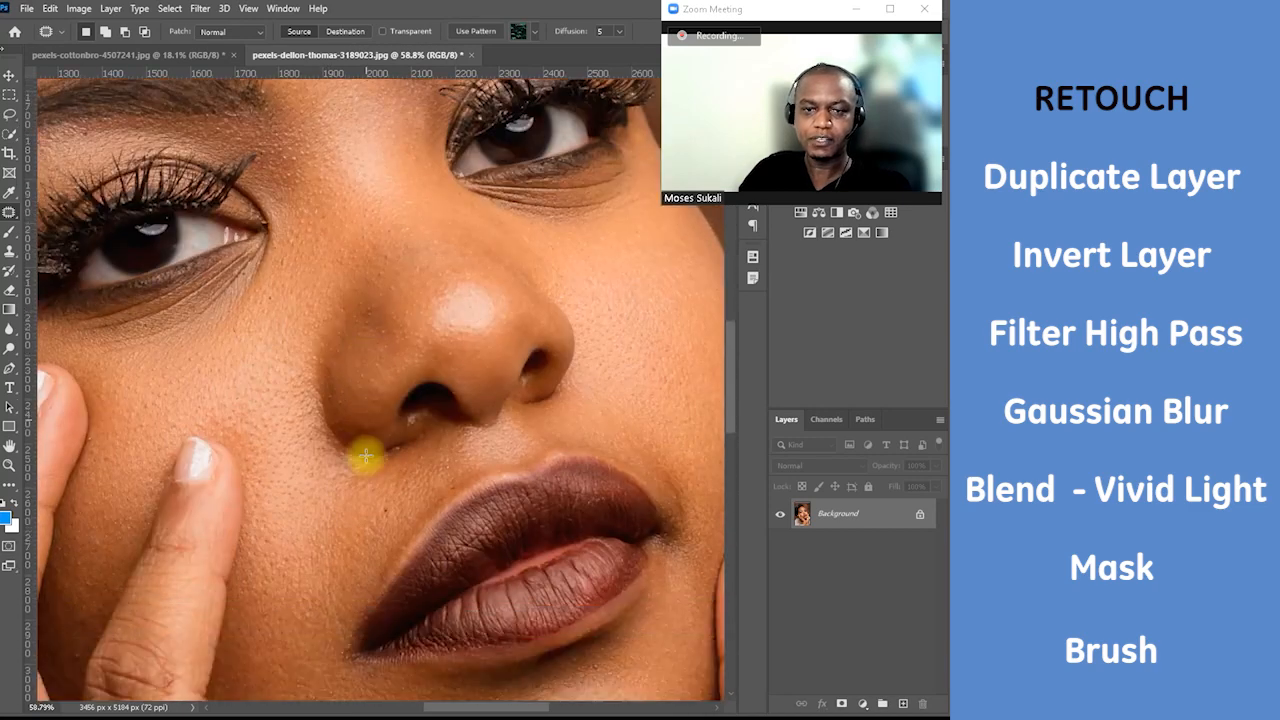
scroll(366, 456, "down", 3)
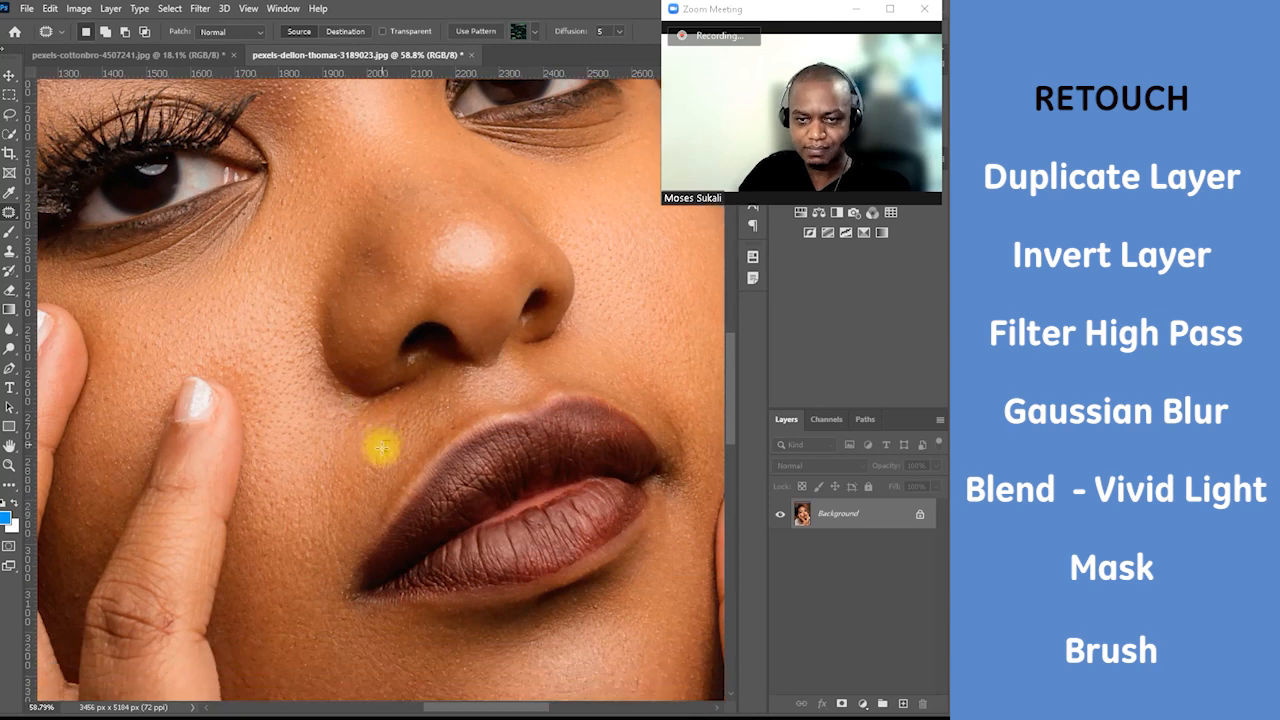
left_click_drag(397, 453, 392, 441)
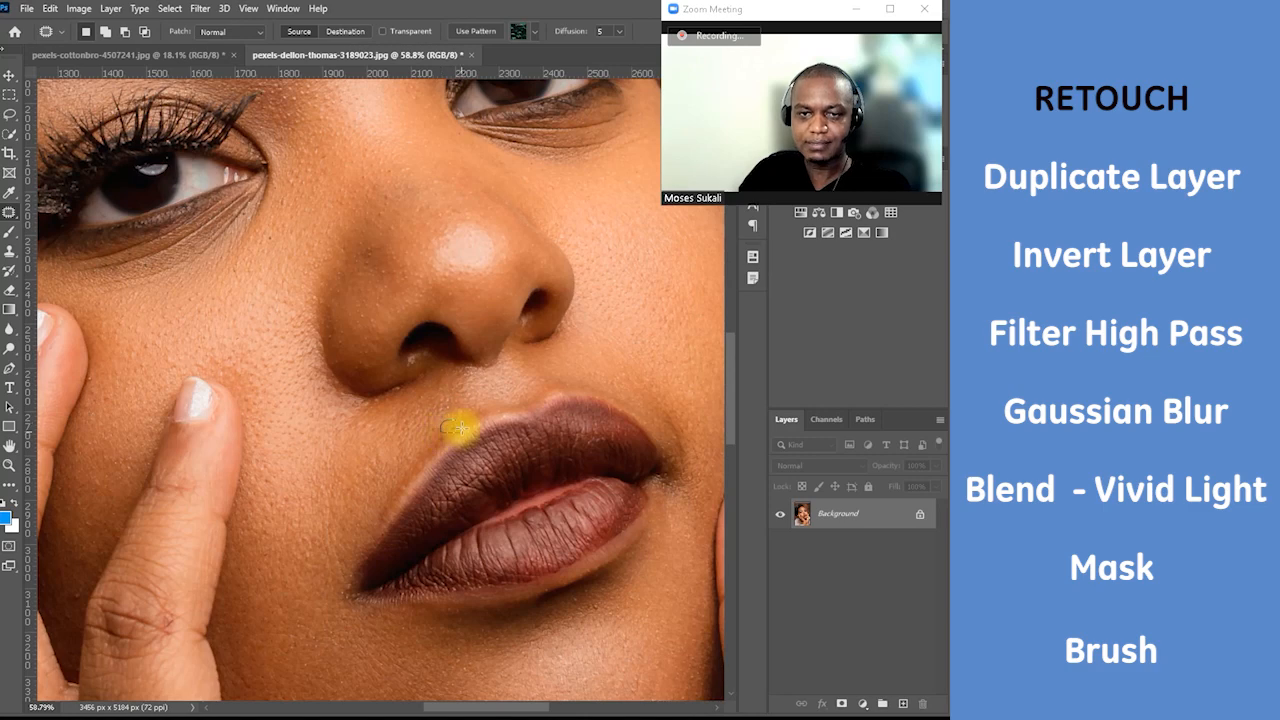
left_click_drag(451, 431, 452, 411)
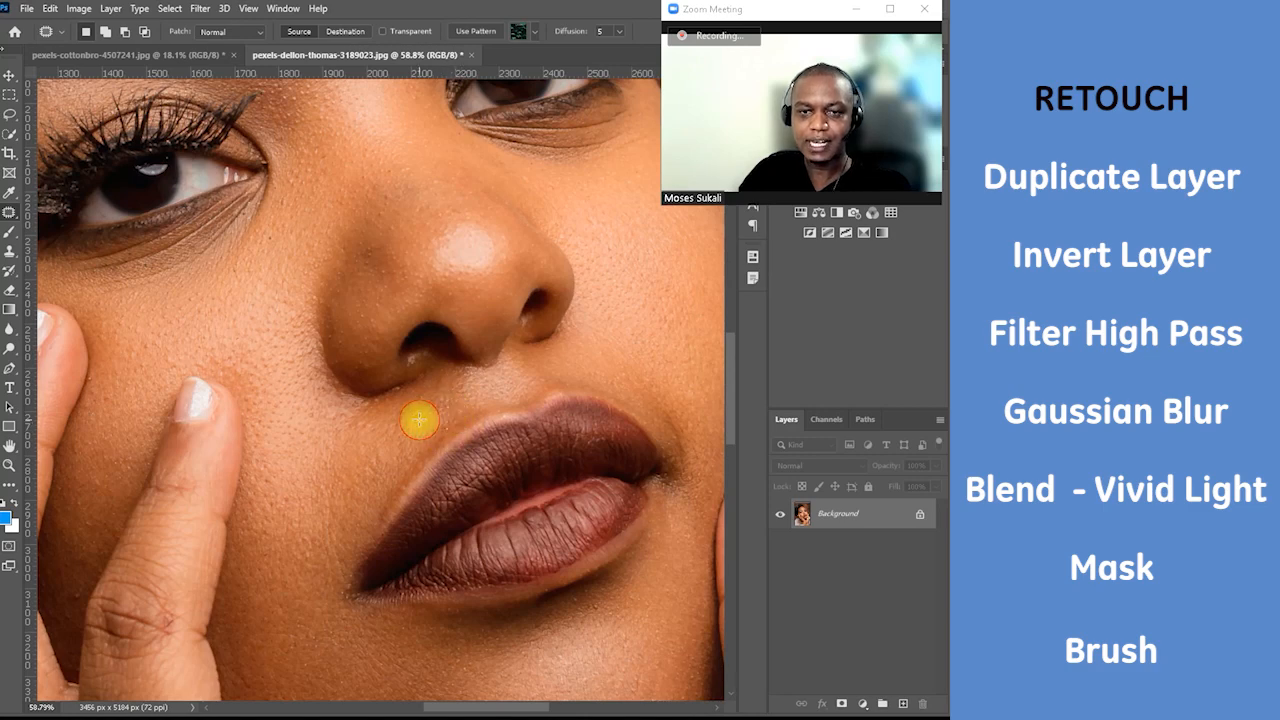
Correct the portrait with the Camera Raw Filter, setting Temperature to -16, Blacks to -21 and Highlights to about +16
scroll(419, 421, "down", 5)
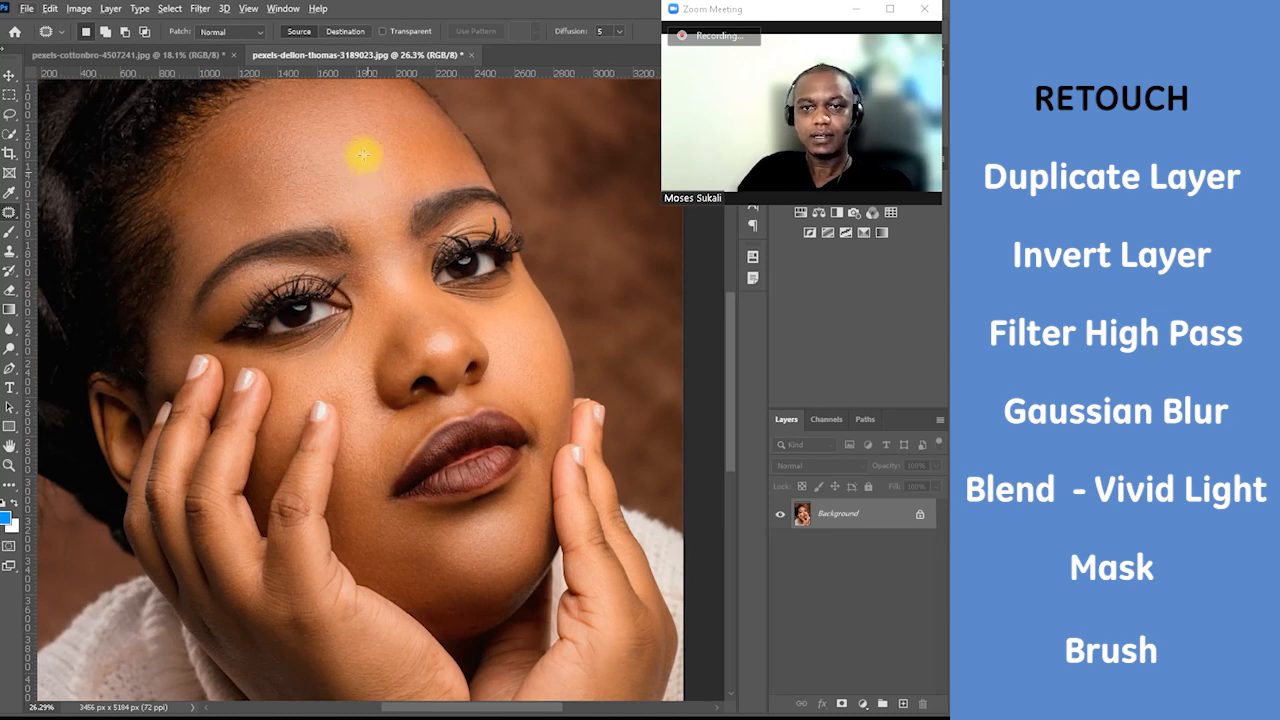
left_click(201, 9)
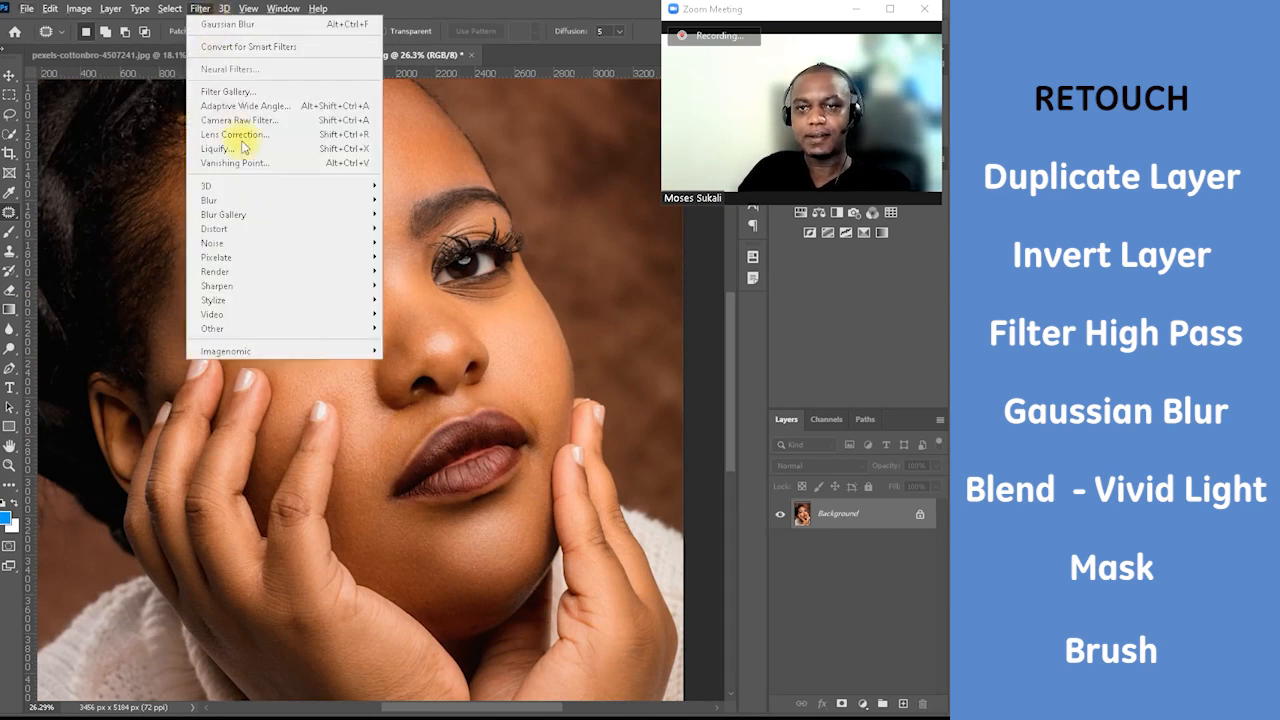
left_click(271, 126)
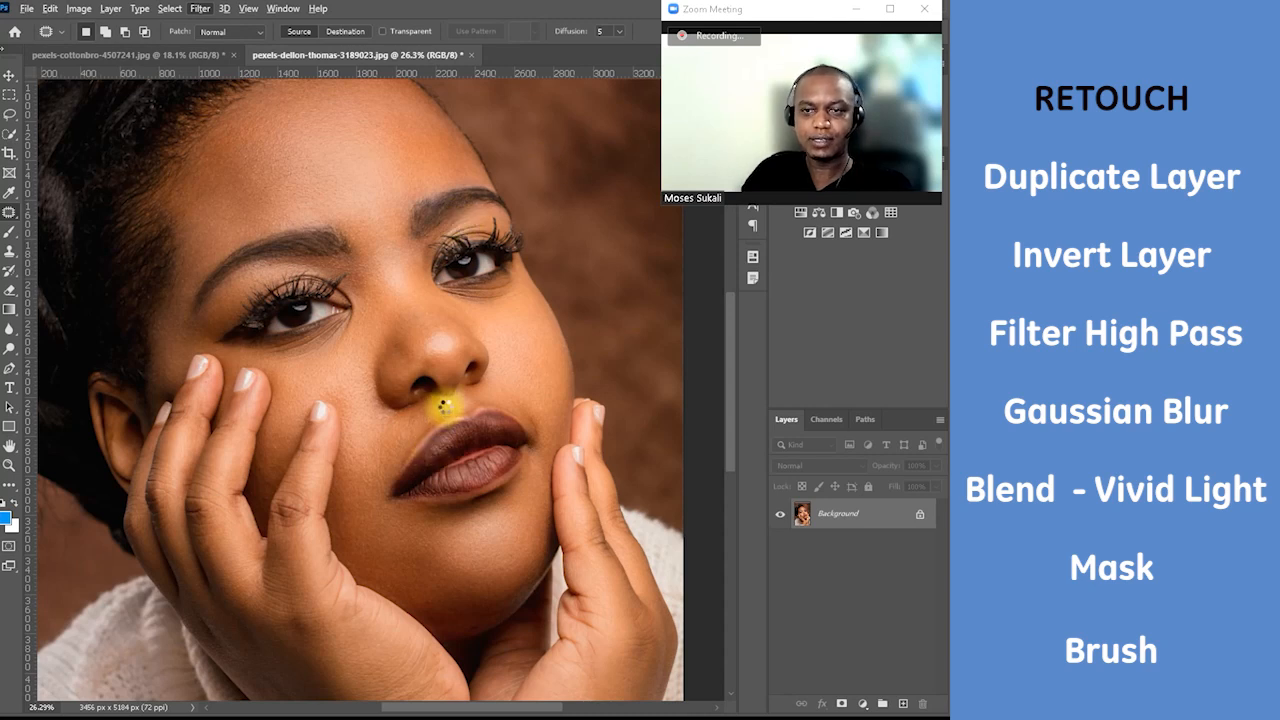
key("ctrl+shift+a")
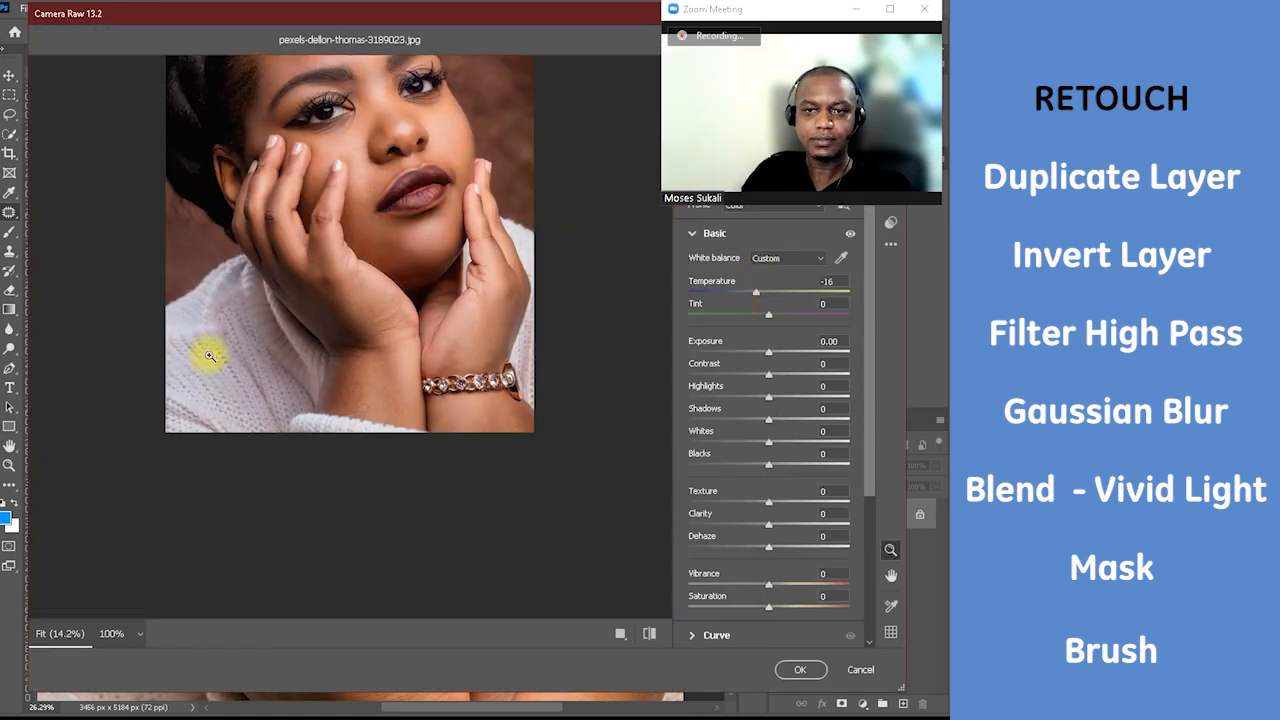
left_click(213, 355)
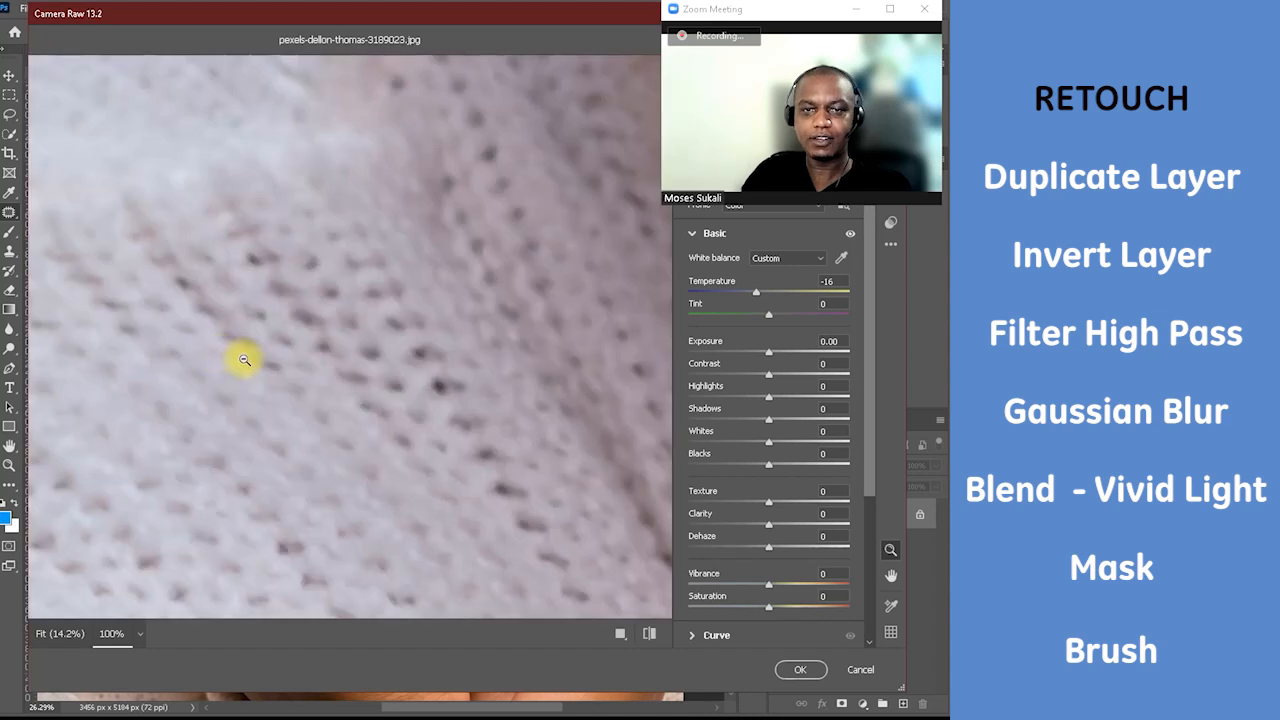
left_click(140, 641)
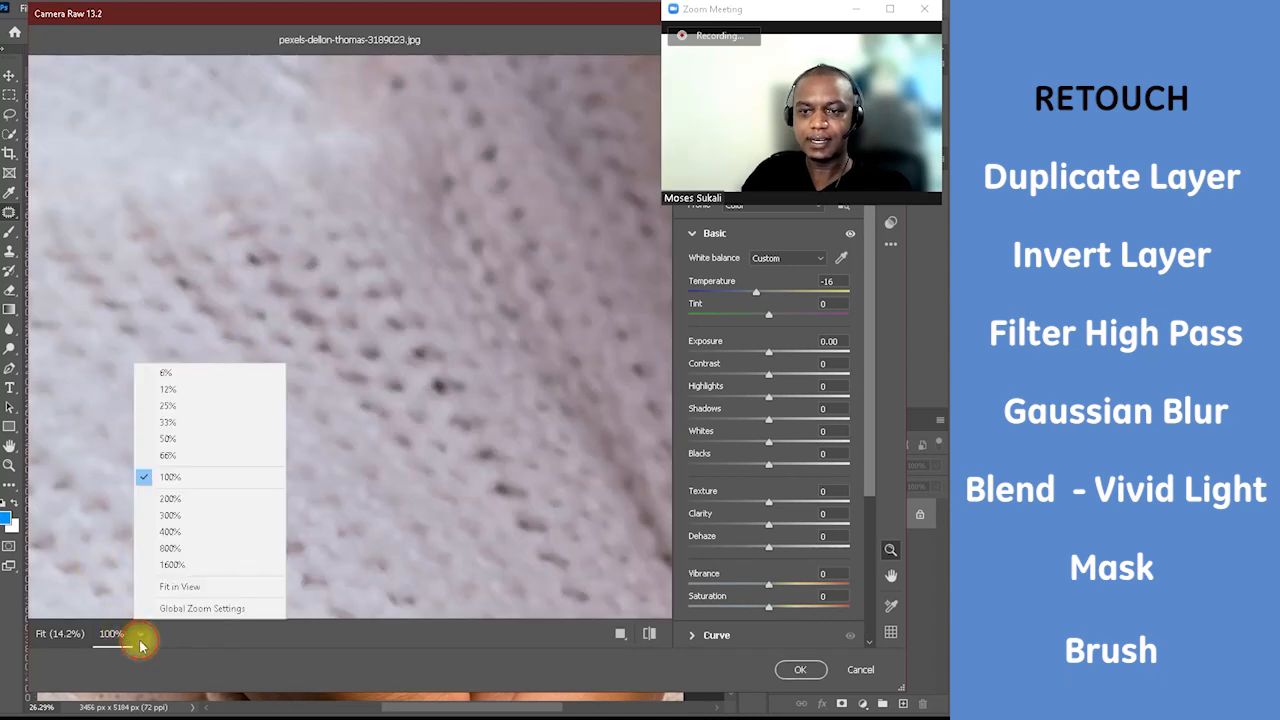
left_click(199, 596)
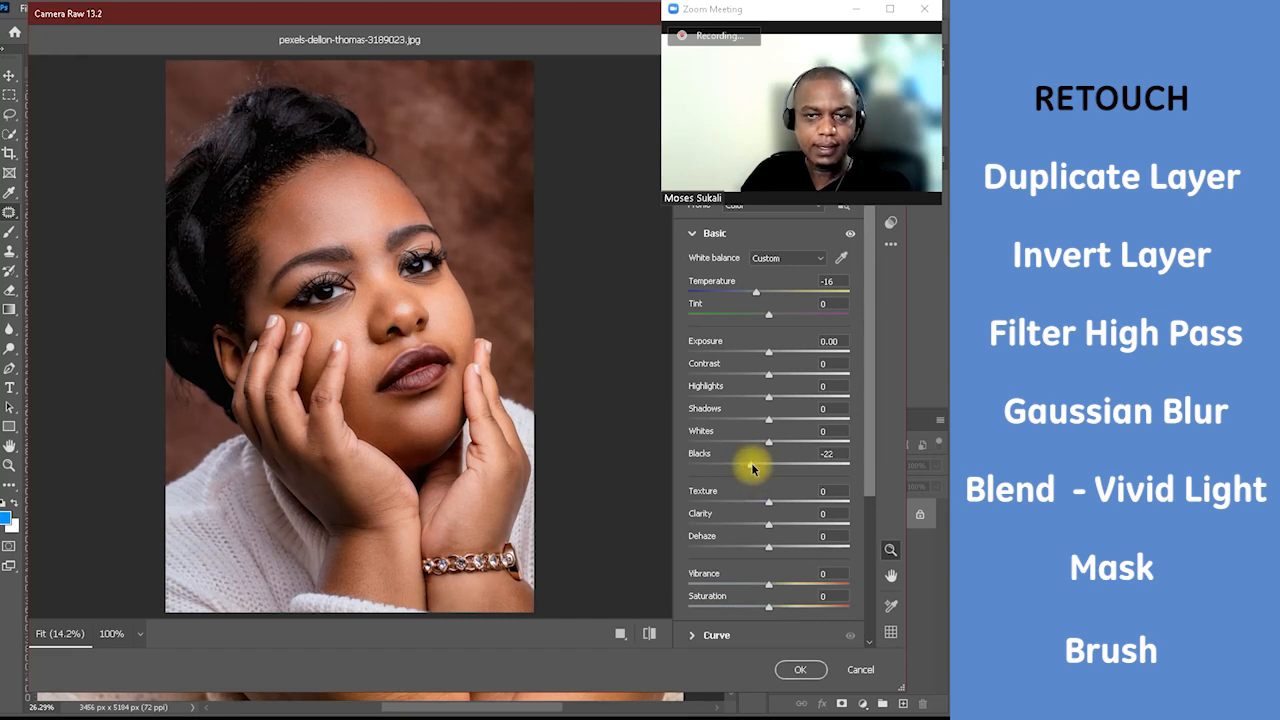
left_click(753, 467)
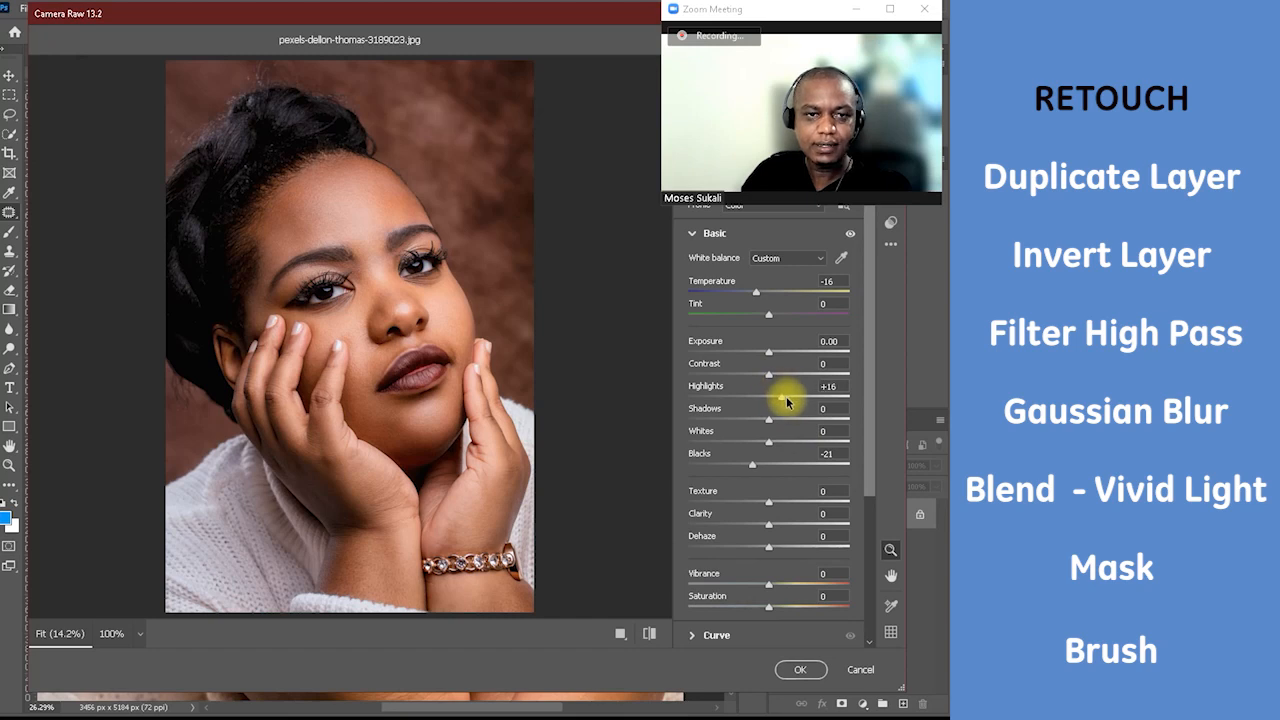
left_click(800, 670)
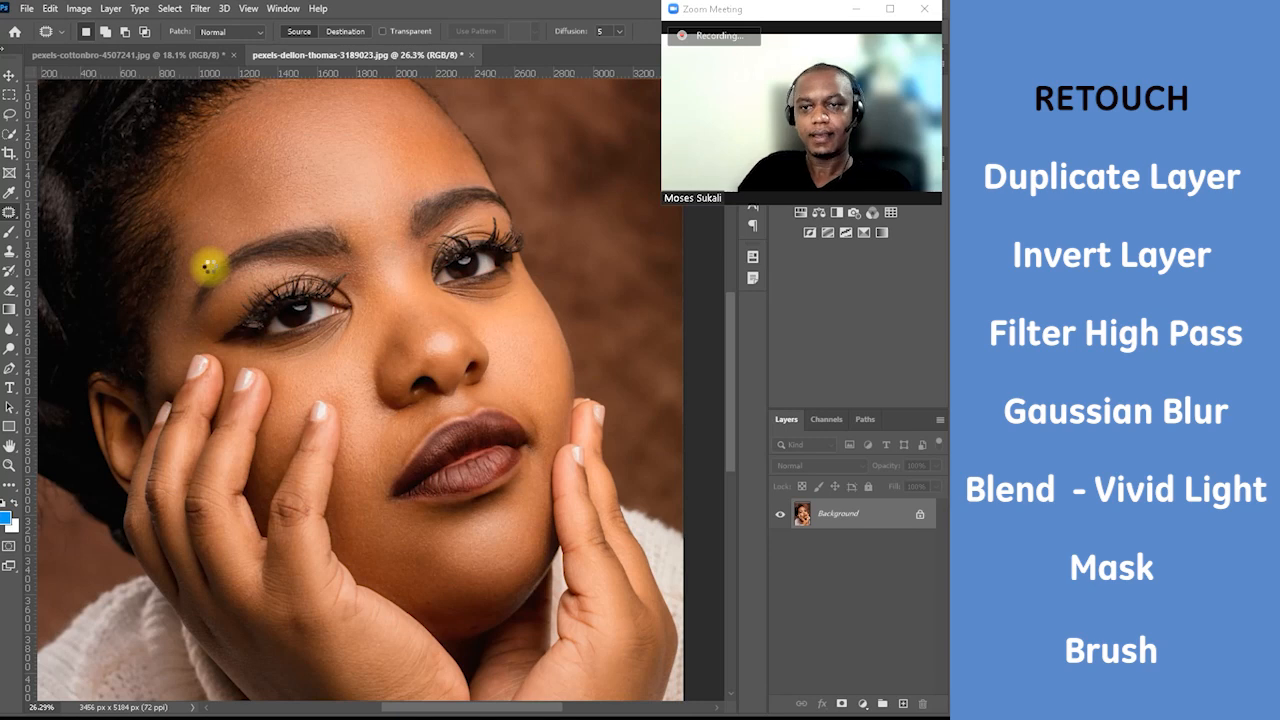
Duplicate the Background layer, invert the copy's colours and set its blend mode to Vivid Light
scroll(209, 266, "down", 3)
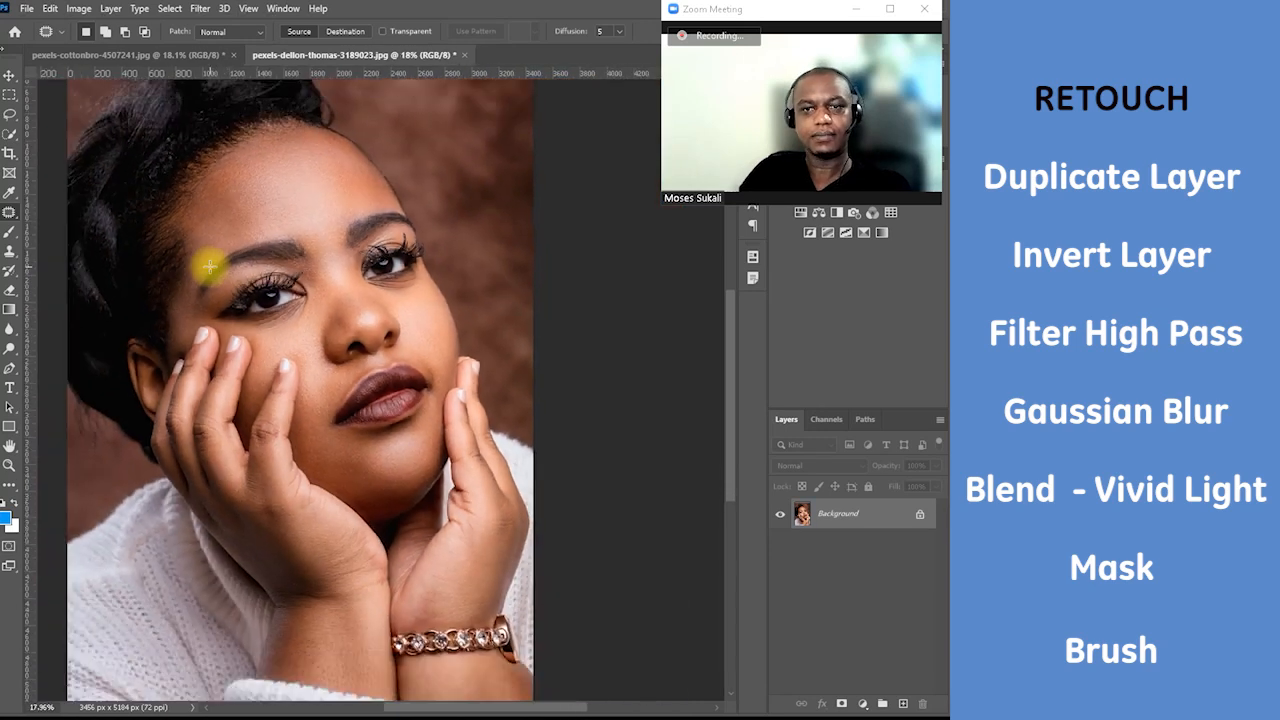
scroll(209, 266, "down", 1)
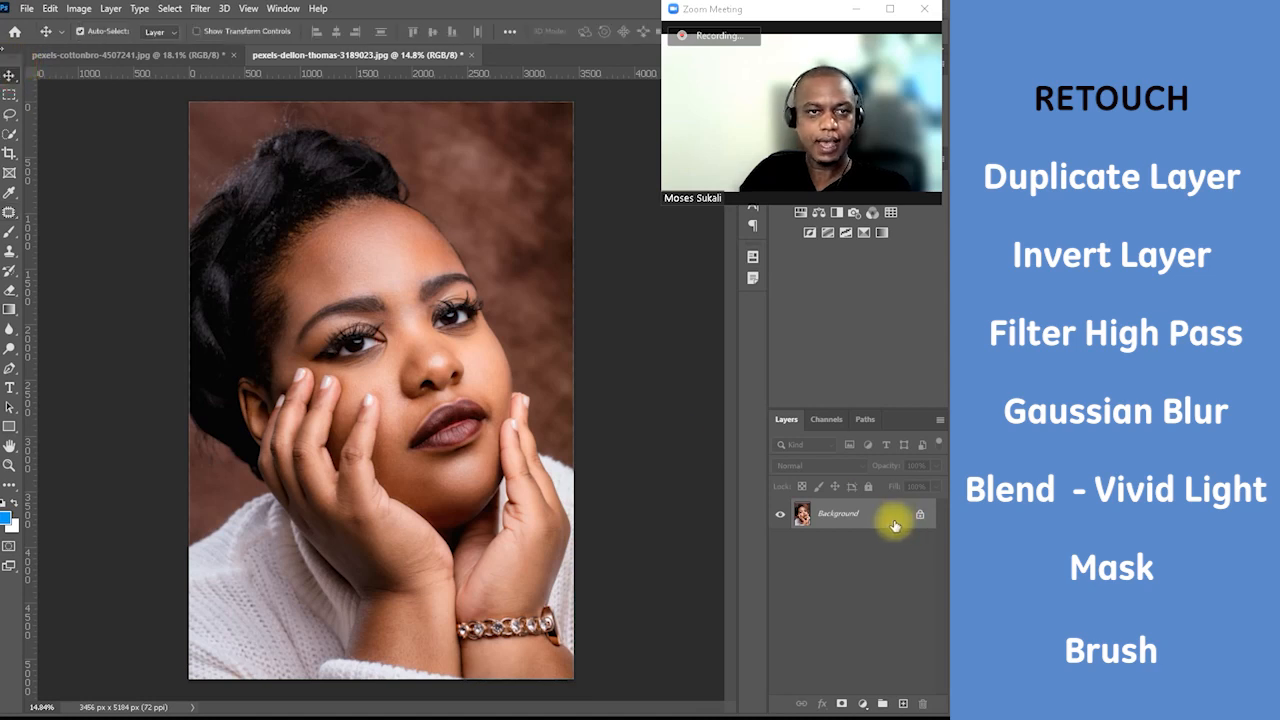
key("ctrl+j")
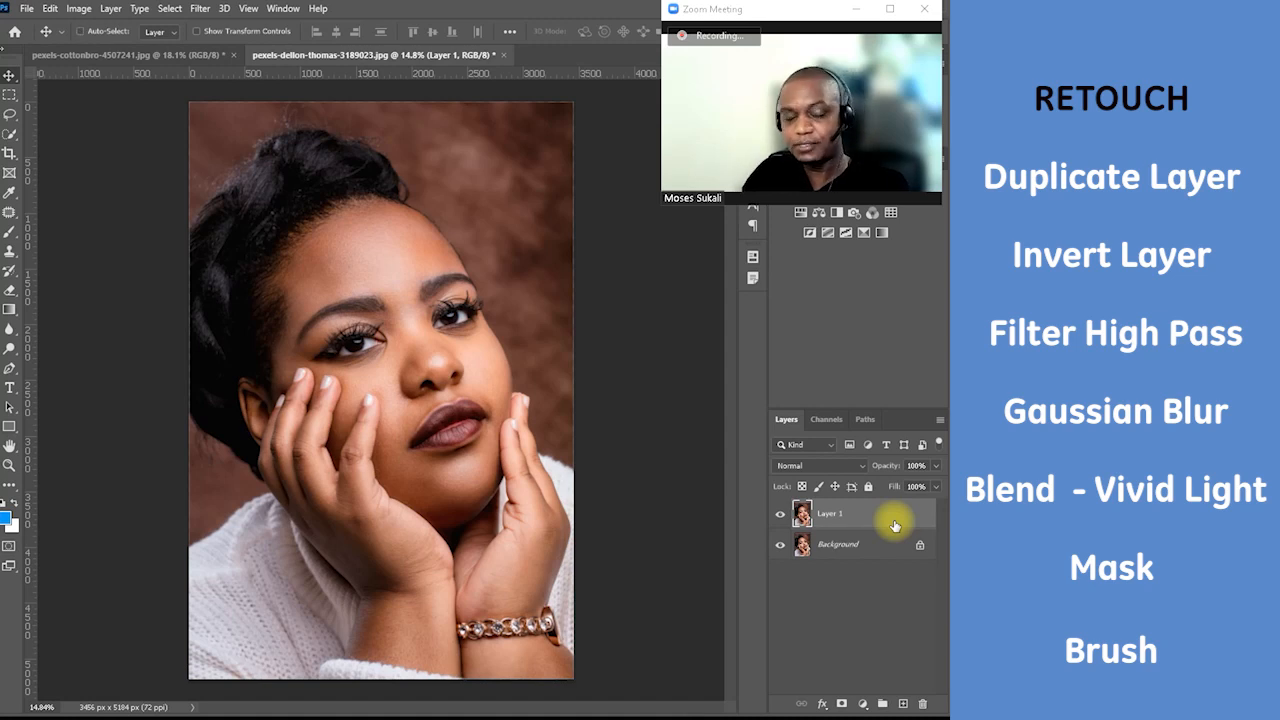
key("ctrl+i")
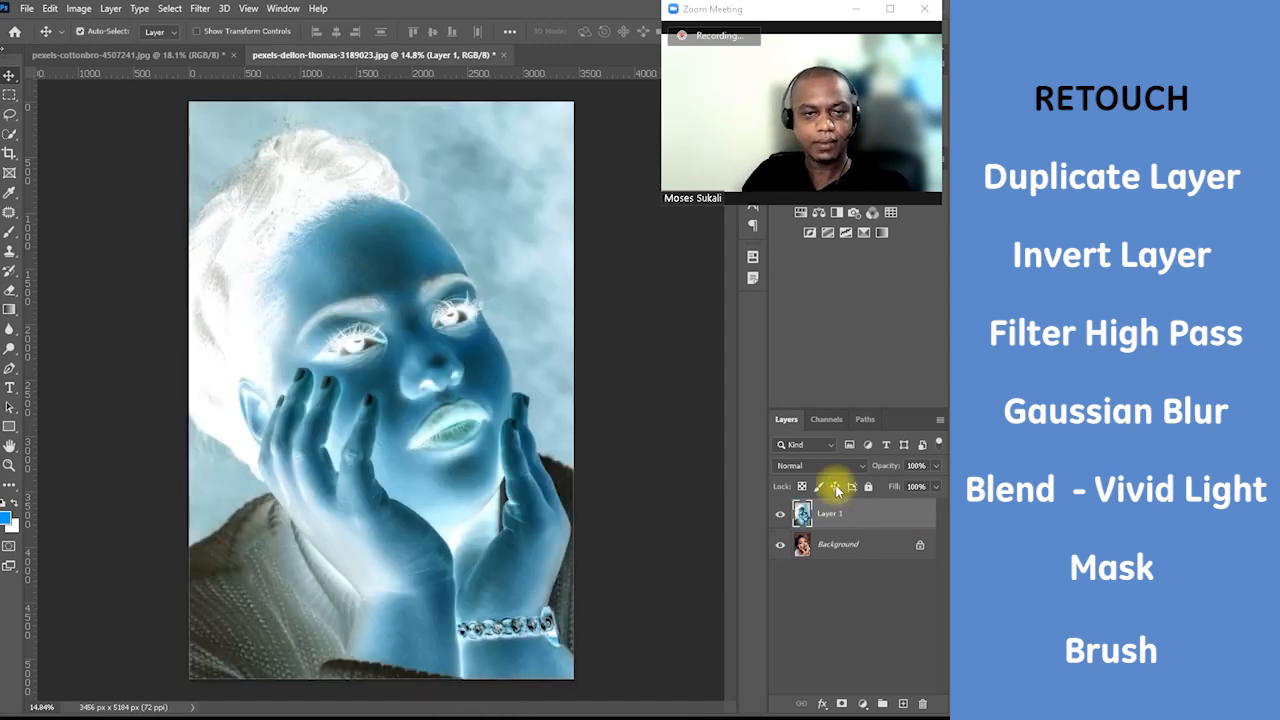
left_click(826, 468)
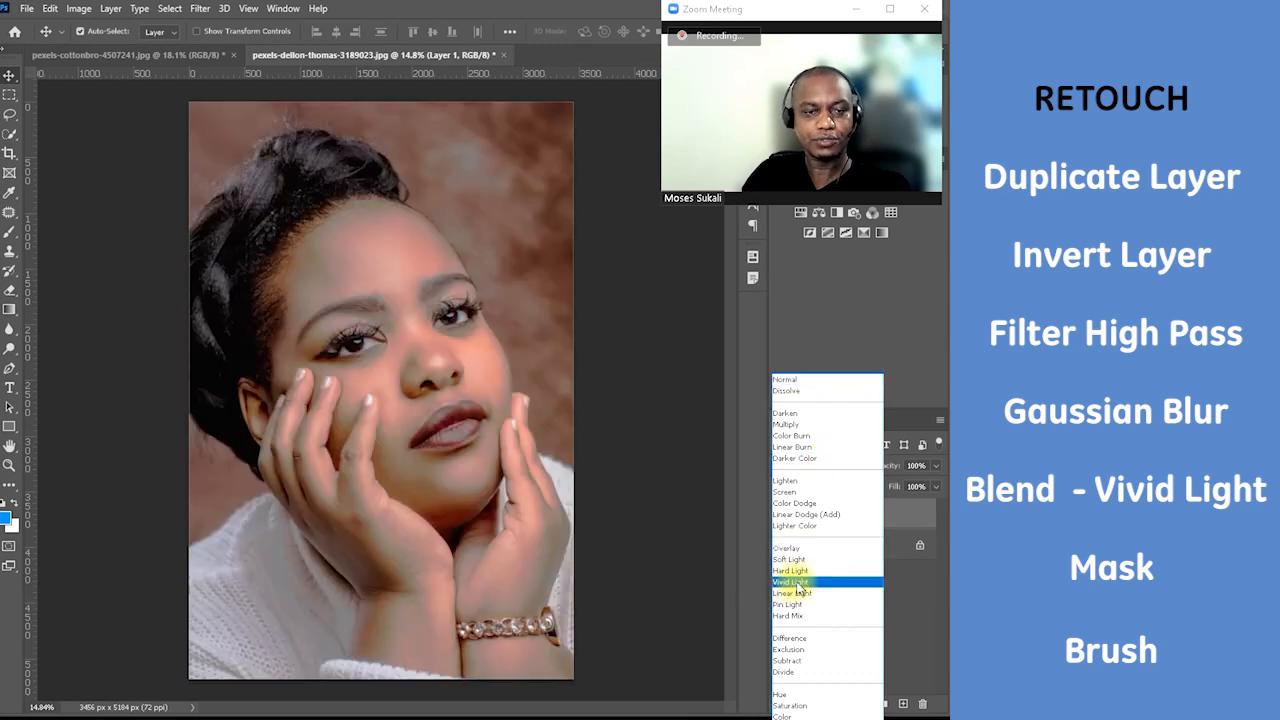
left_click(797, 584)
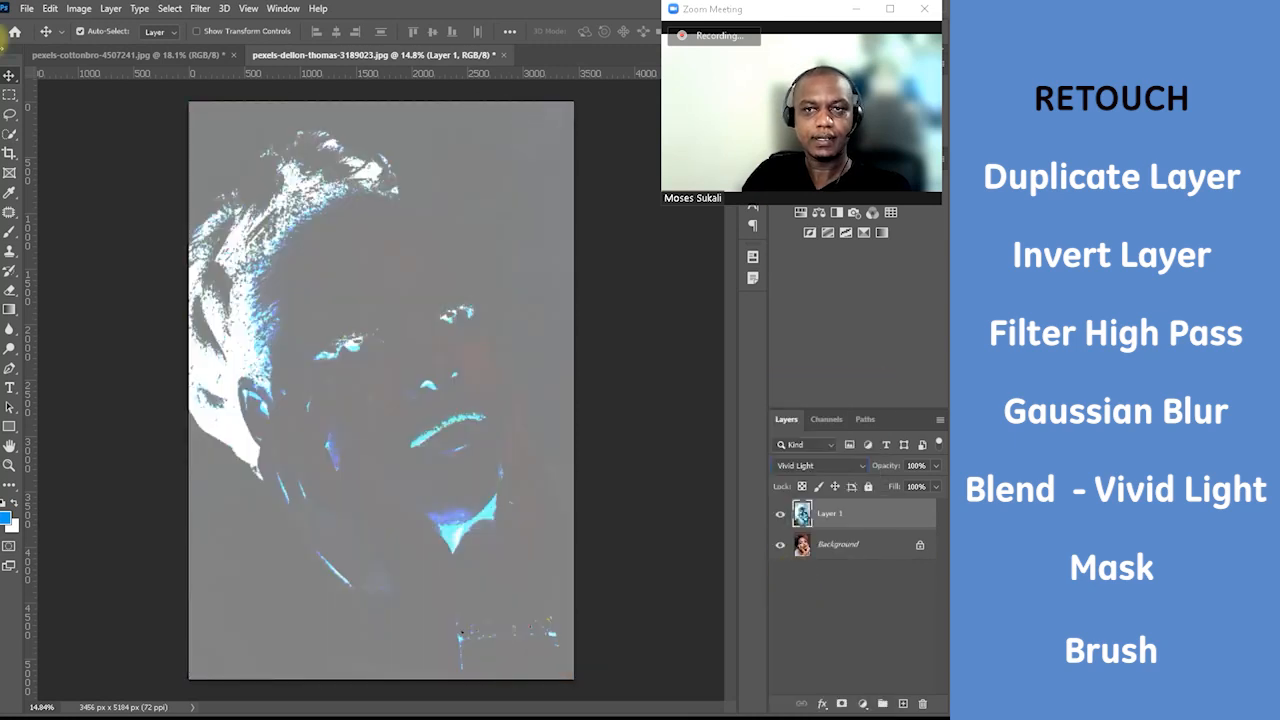
Apply a High Pass filter with a 23-pixel radius to the inverted layer
left_click(197, 10)
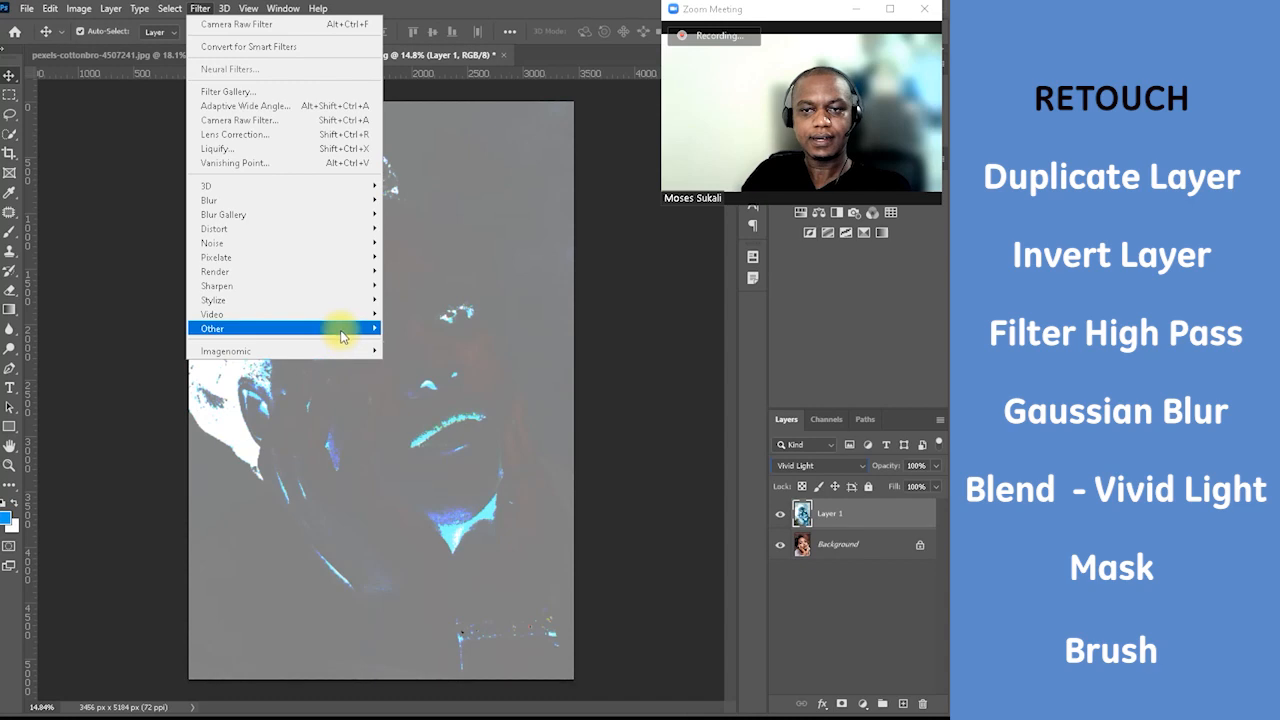
mouse_move(338, 328)
left_click(415, 340)
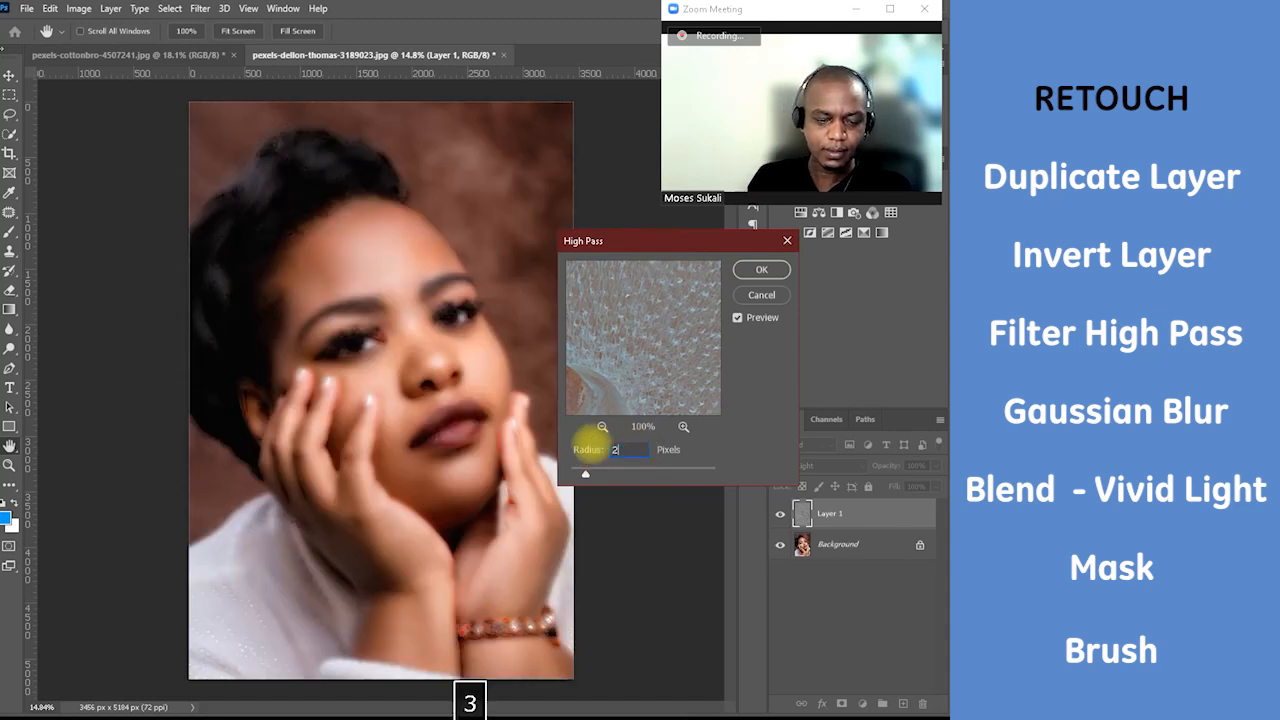
type("3")
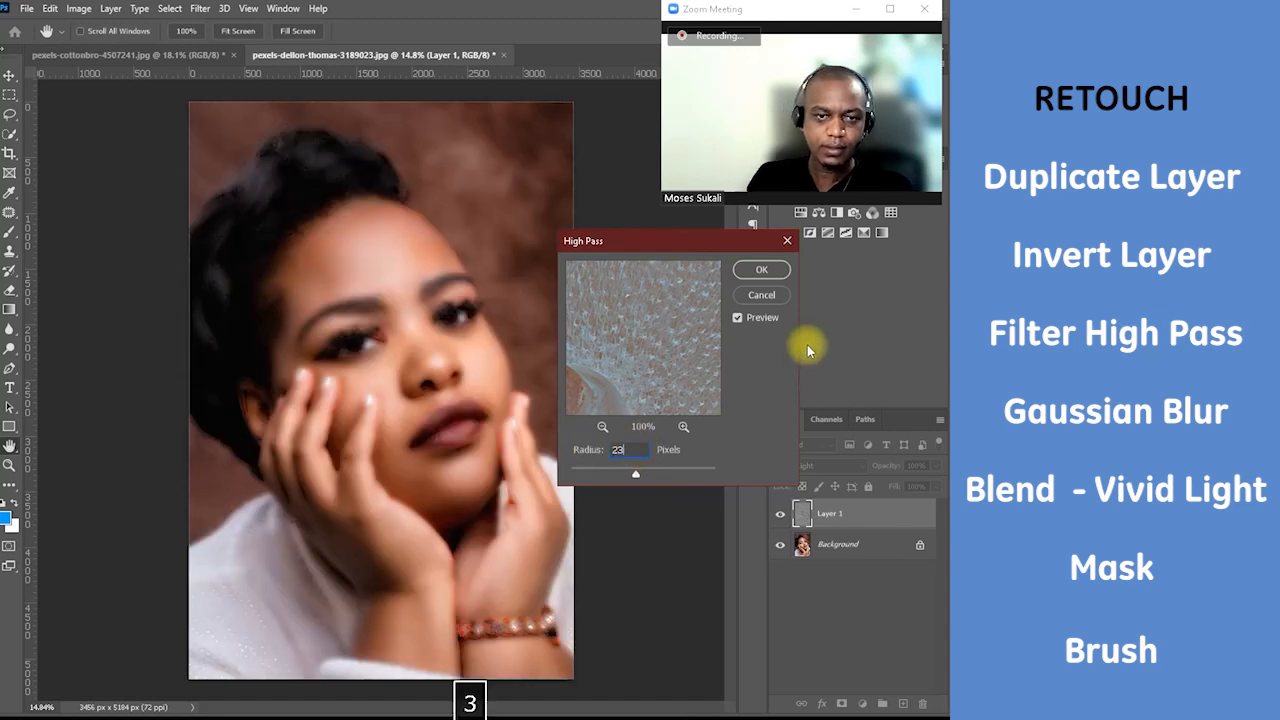
left_click(752, 271)
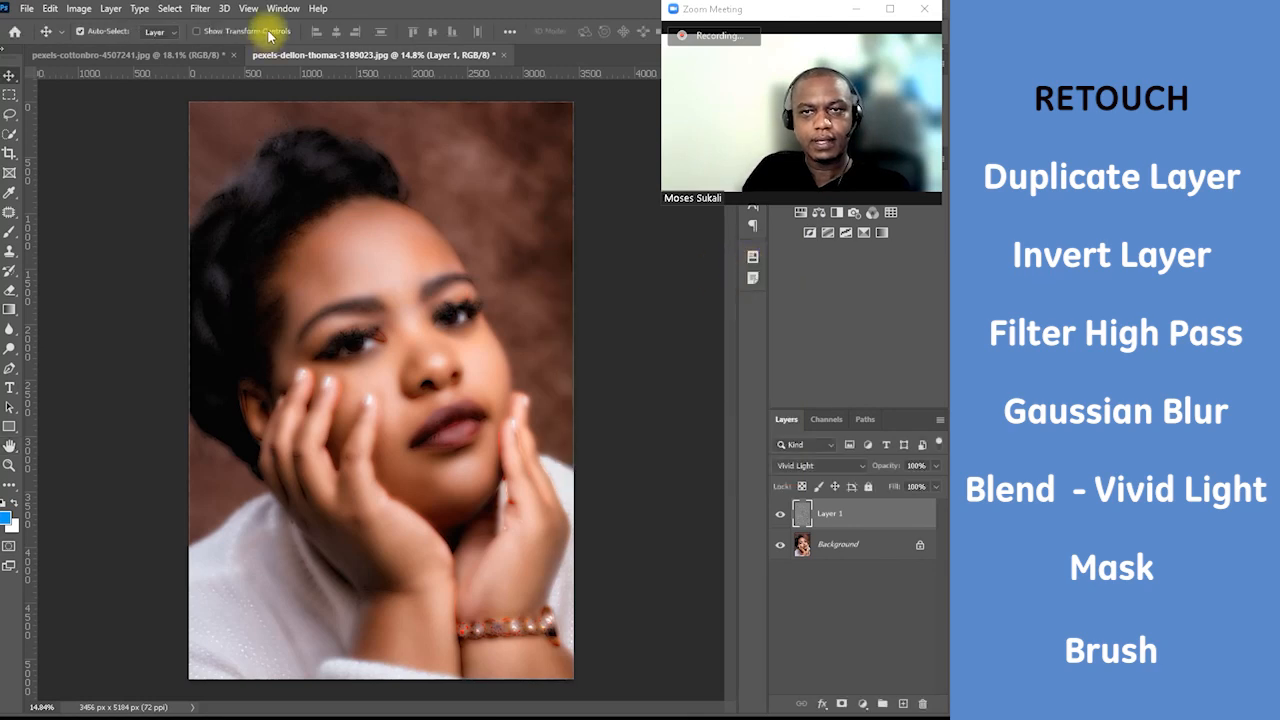
Apply a Gaussian Blur with a 4.0-pixel radius to the inverted layer
left_click(201, 8)
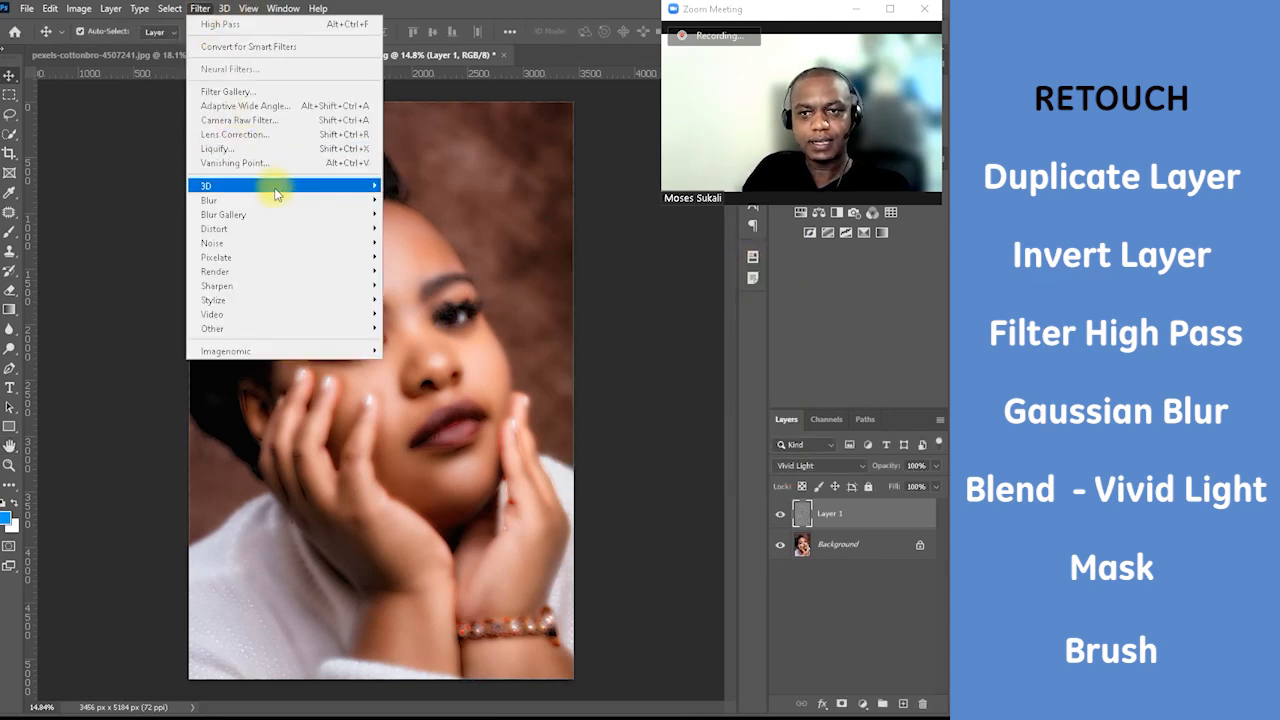
mouse_move(293, 201)
left_click(450, 262)
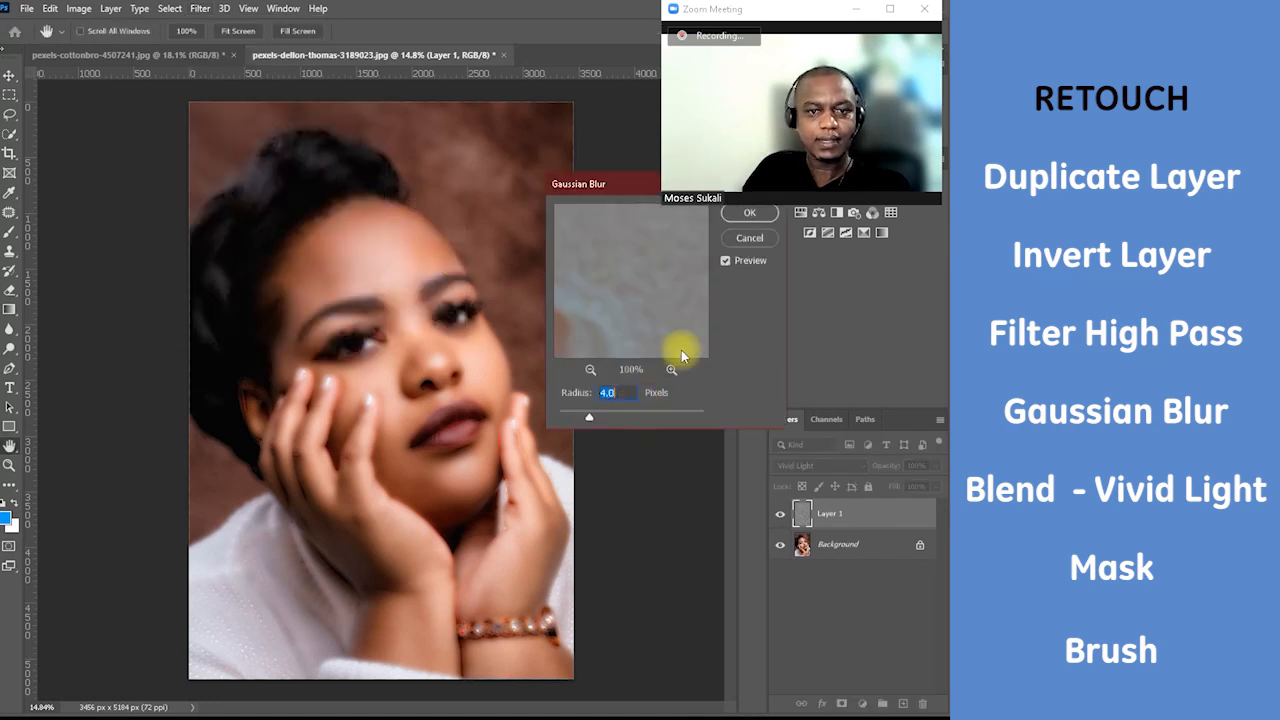
left_click(755, 215)
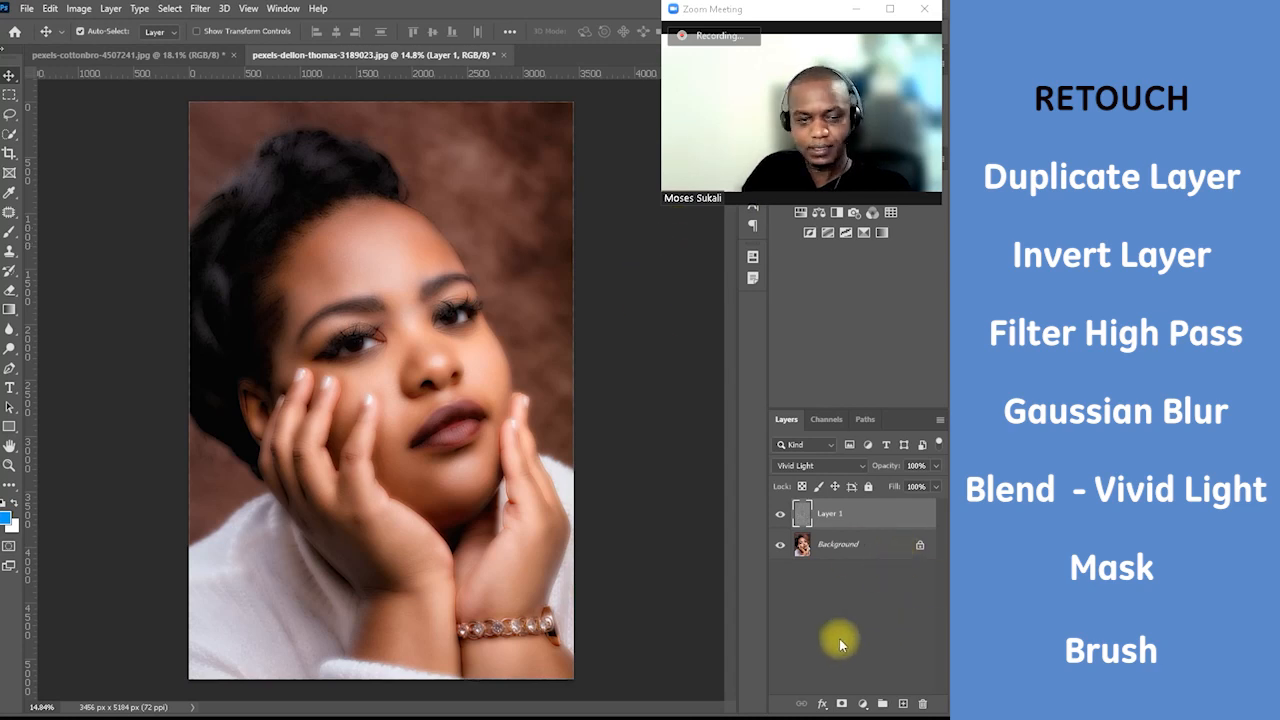
Add a black mask to the Vivid Light layer and brush white over the skin of the face, hands and arms
left_click(843, 705, "alt")
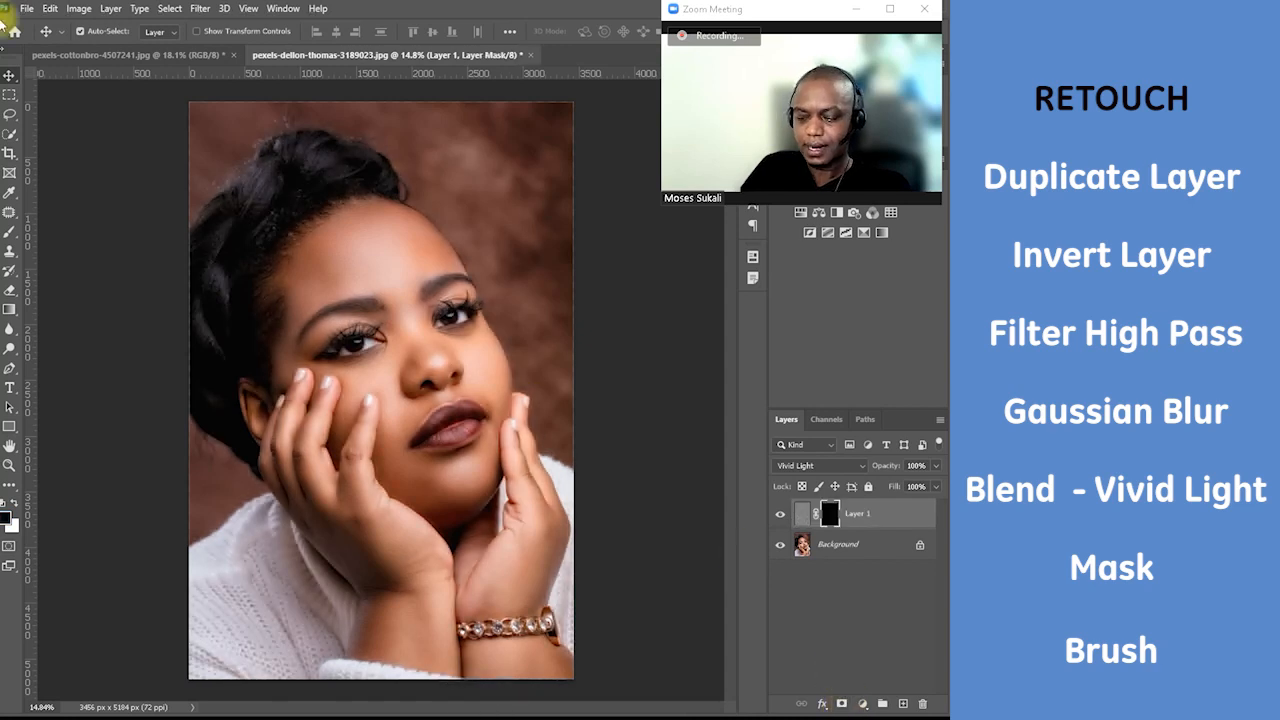
key("b")
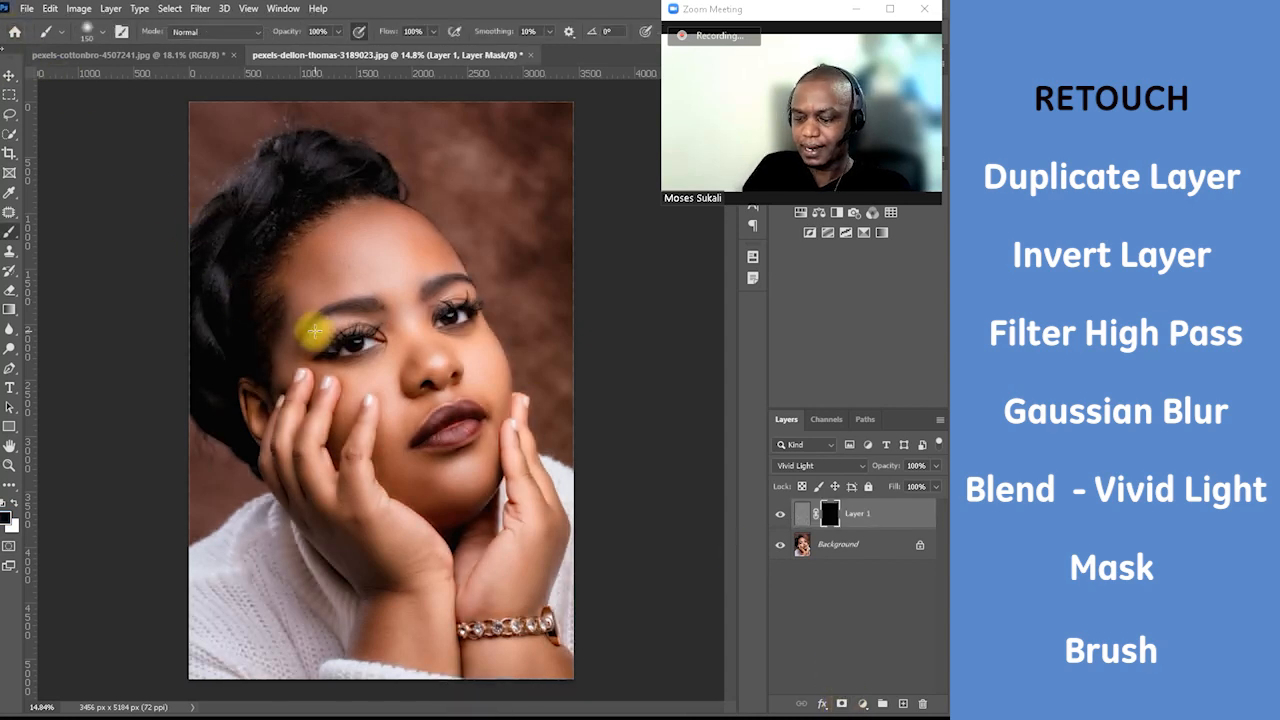
key("x")
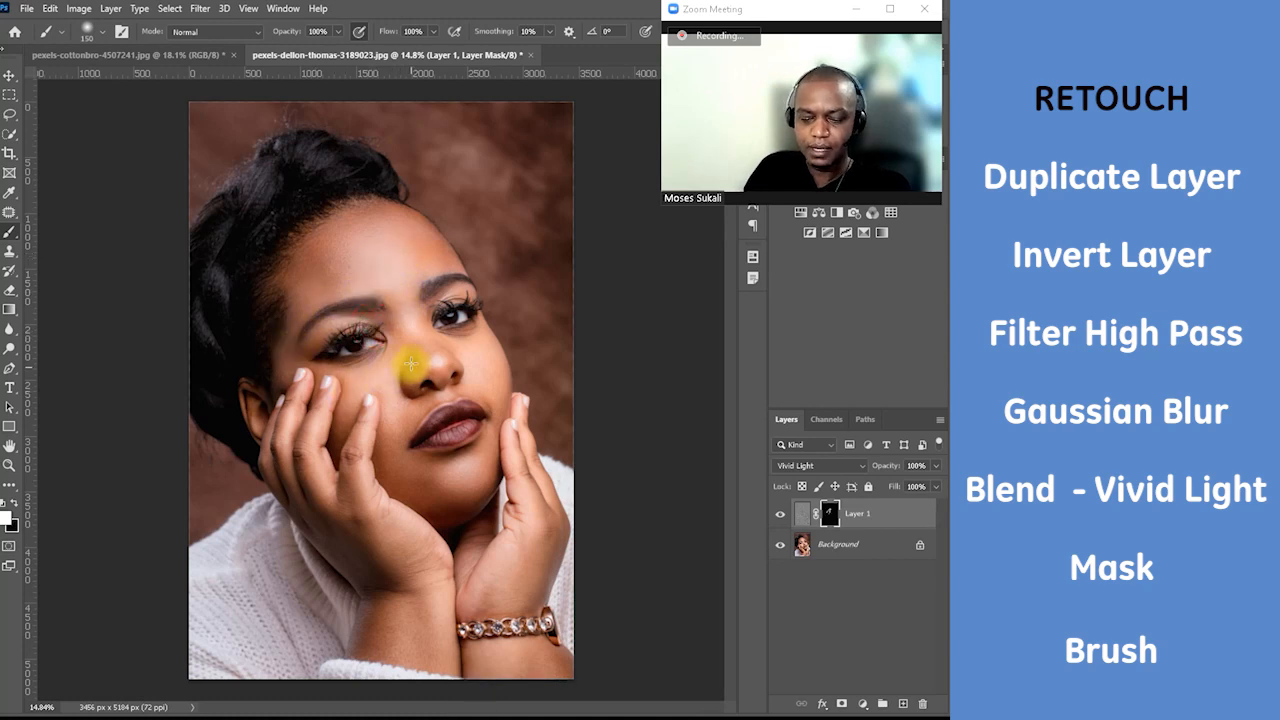
mouse_move(376, 273)
left_mouse_down()
mouse_move(304, 306)
mouse_move(302, 350)
mouse_move(409, 243)
mouse_move(304, 359)
mouse_move(345, 343)
mouse_move(423, 258)
mouse_move(284, 391)
mouse_move(508, 293)
left_mouse_up()
left_click_drag(508, 293, 462, 381)
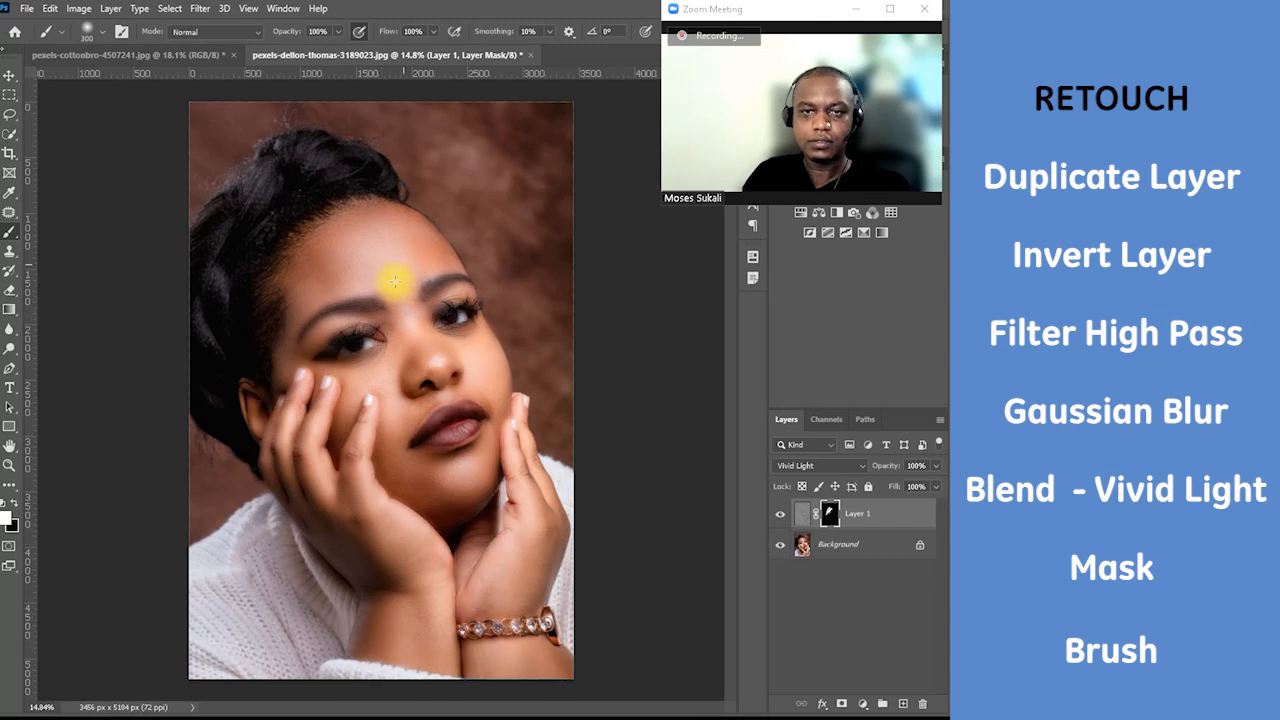
mouse_move(557, 585)
left_mouse_down()
mouse_move(429, 658)
mouse_move(553, 667)
mouse_move(298, 436)
mouse_move(311, 279)
left_mouse_up()
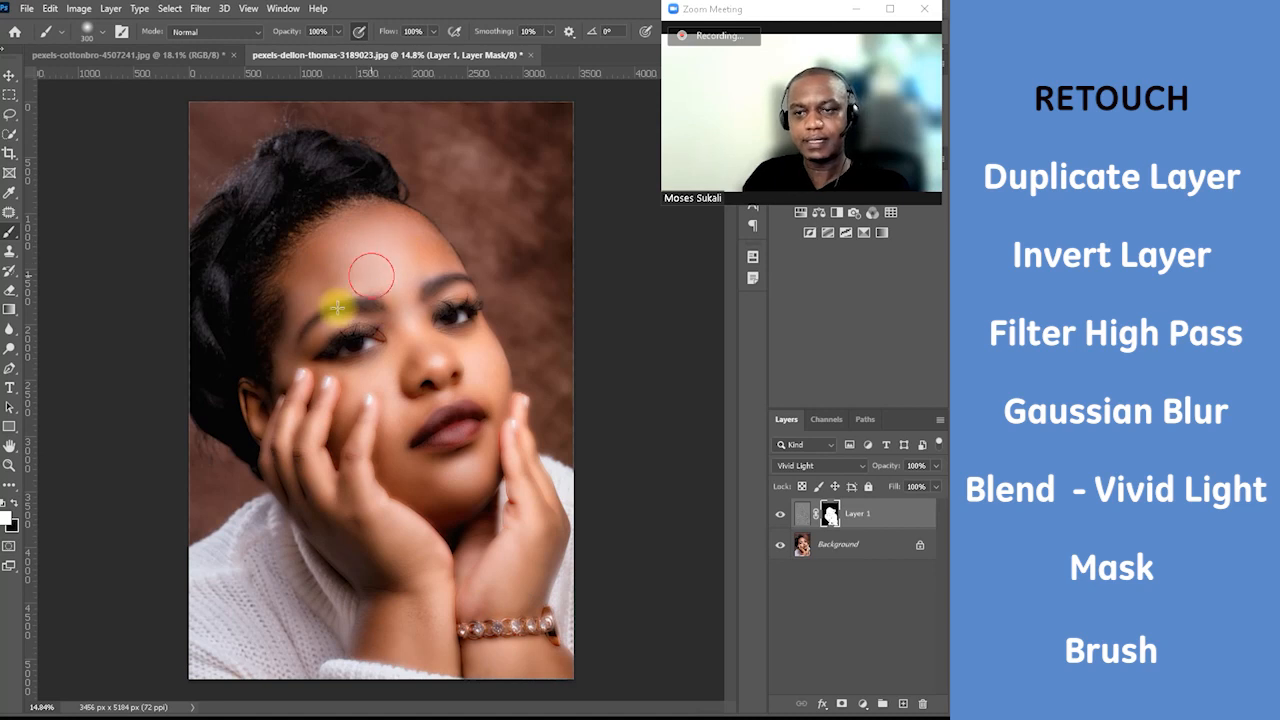
Brush black on the mask over the eyes, eyebrows, nostrils and lips with a smaller brush to restore their sharp detail
key("x")
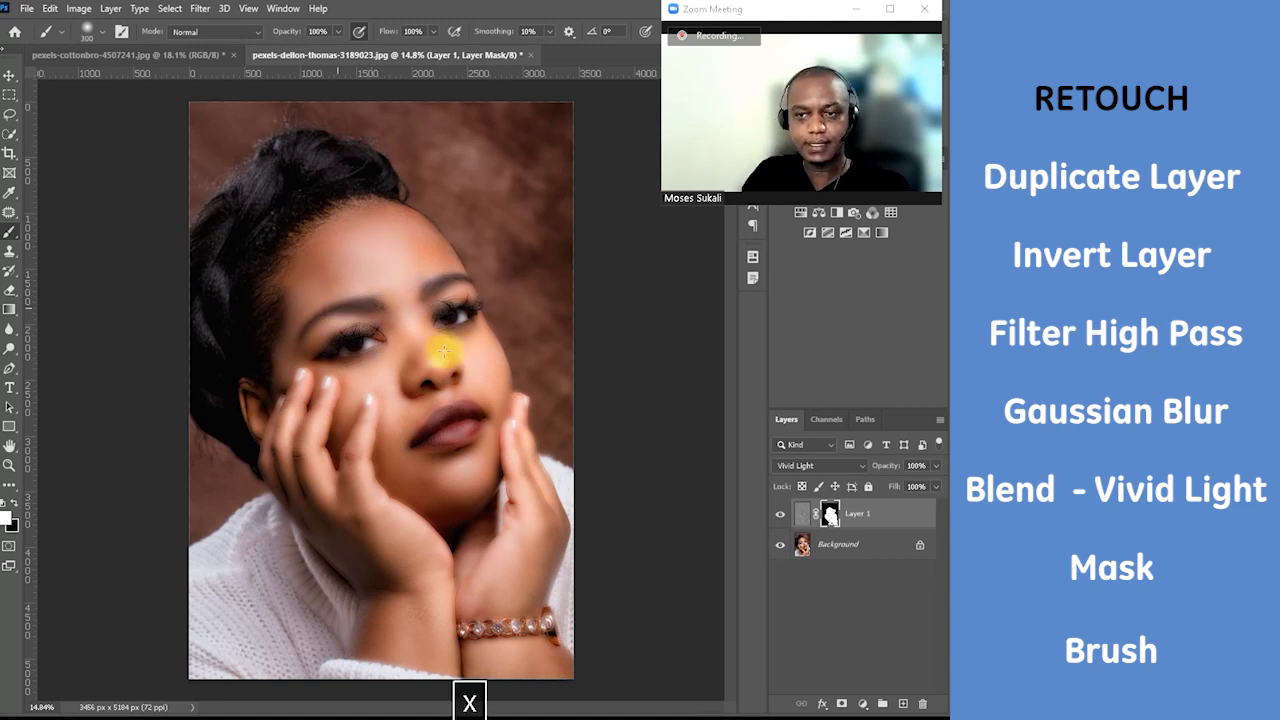
key("x")
scroll(323, 362, "up", 2)
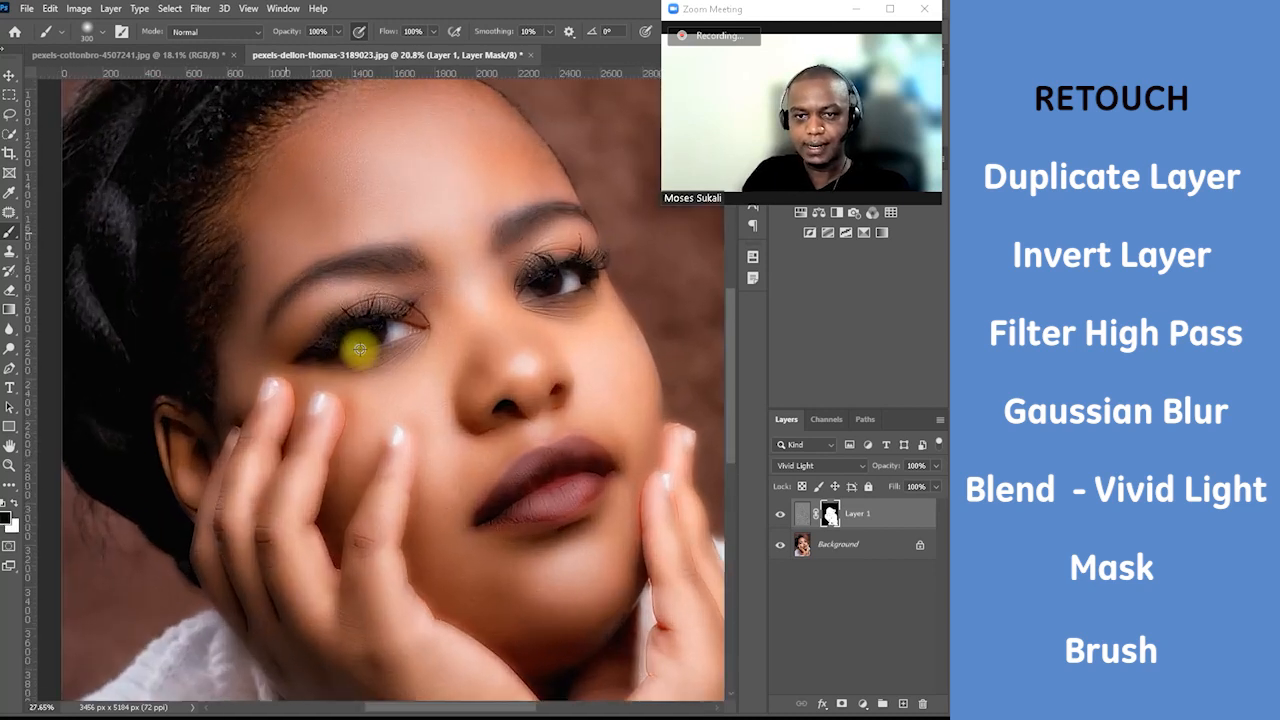
scroll(359, 349, "up", 1)
key("bracketleft")
key("bracketleft")
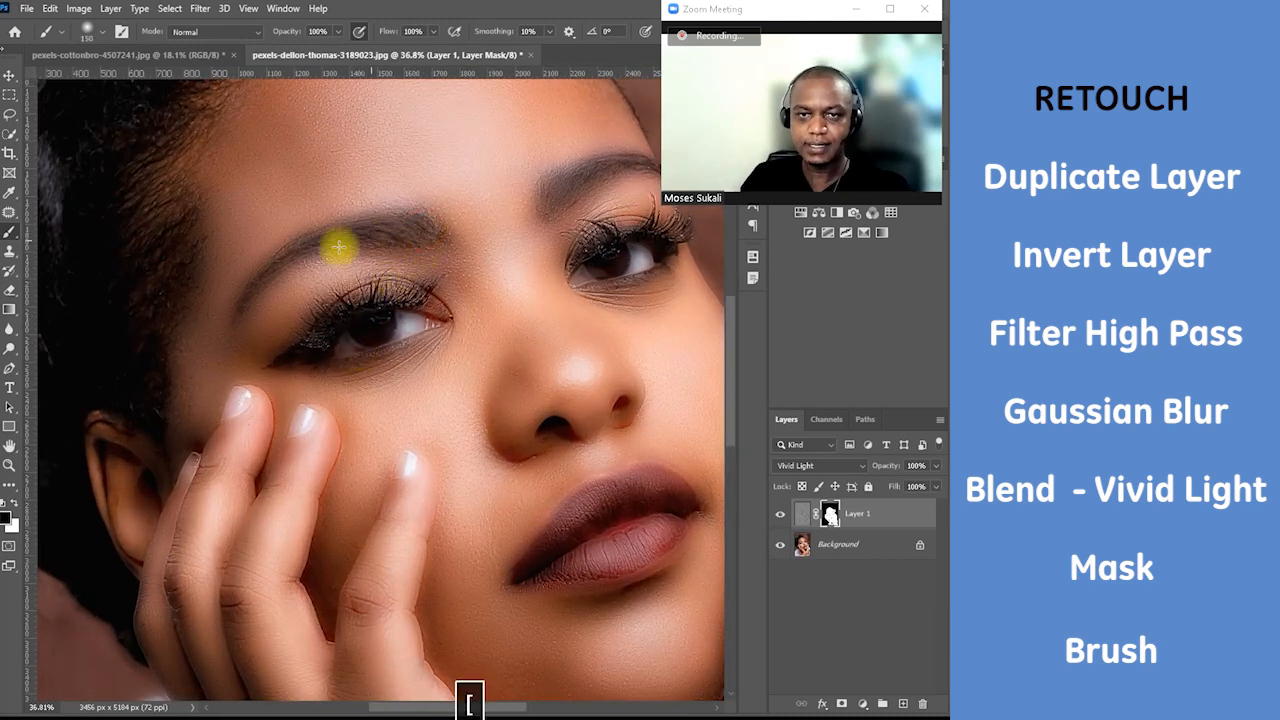
mouse_move(233, 309)
left_mouse_down()
mouse_move(269, 376)
mouse_move(433, 335)
mouse_move(333, 344)
mouse_move(374, 334)
mouse_move(326, 301)
mouse_move(368, 338)
mouse_move(313, 326)
mouse_move(351, 366)
mouse_move(418, 312)
mouse_move(331, 340)
mouse_move(396, 287)
left_mouse_up()
mouse_move(700, 237)
left_mouse_down()
mouse_move(613, 242)
mouse_move(622, 261)
mouse_move(646, 206)
mouse_move(621, 258)
mouse_move(620, 211)
mouse_move(603, 284)
mouse_move(656, 280)
mouse_move(582, 288)
mouse_move(581, 186)
mouse_move(546, 211)
mouse_move(653, 165)
mouse_move(552, 211)
mouse_move(652, 150)
left_mouse_up()
mouse_move(555, 435)
left_mouse_down()
mouse_move(630, 404)
mouse_move(600, 420)
mouse_move(620, 416)
mouse_move(596, 472)
mouse_move(633, 495)
mouse_move(552, 556)
mouse_move(665, 514)
mouse_move(527, 578)
mouse_move(626, 503)
mouse_move(664, 496)
mouse_move(688, 510)
mouse_move(659, 547)
mouse_move(556, 572)
left_mouse_up()
key("bracketleft")
key("bracketleft")
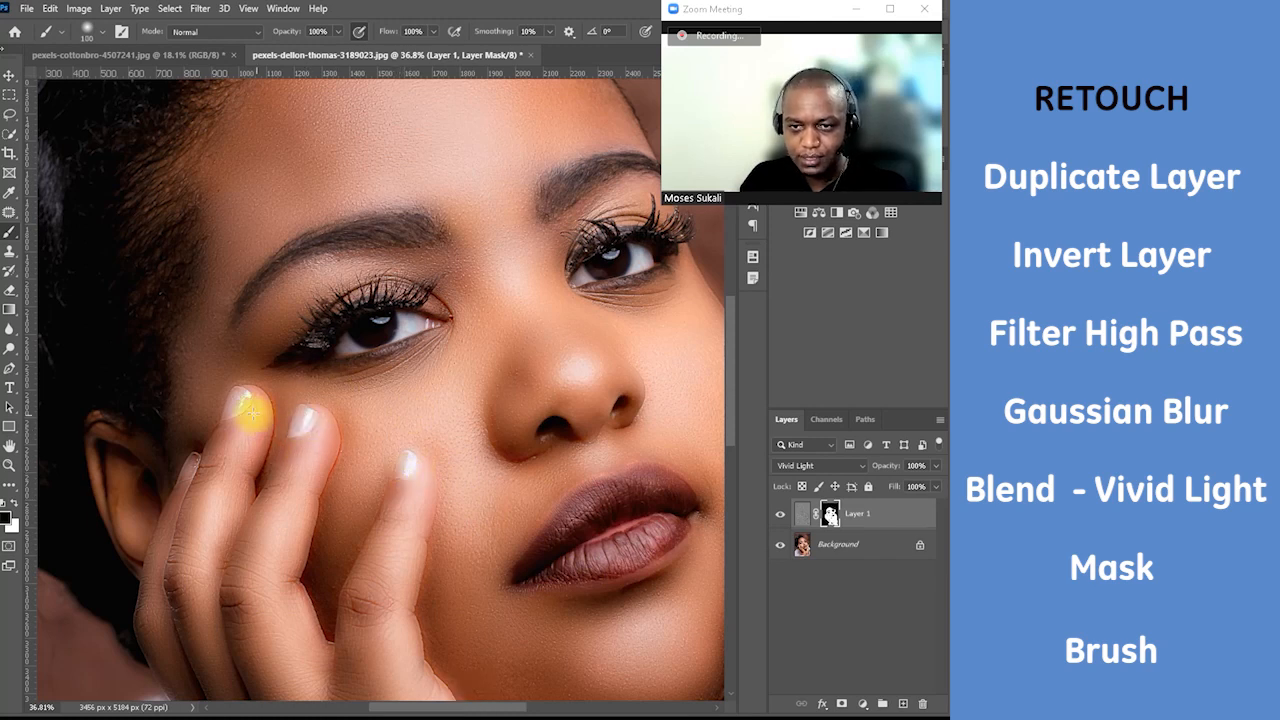
Brush black on the mask over the bracelet and watch with a 100-pixel brush to bring back their sharp detail
scroll(300, 513, "down", 2)
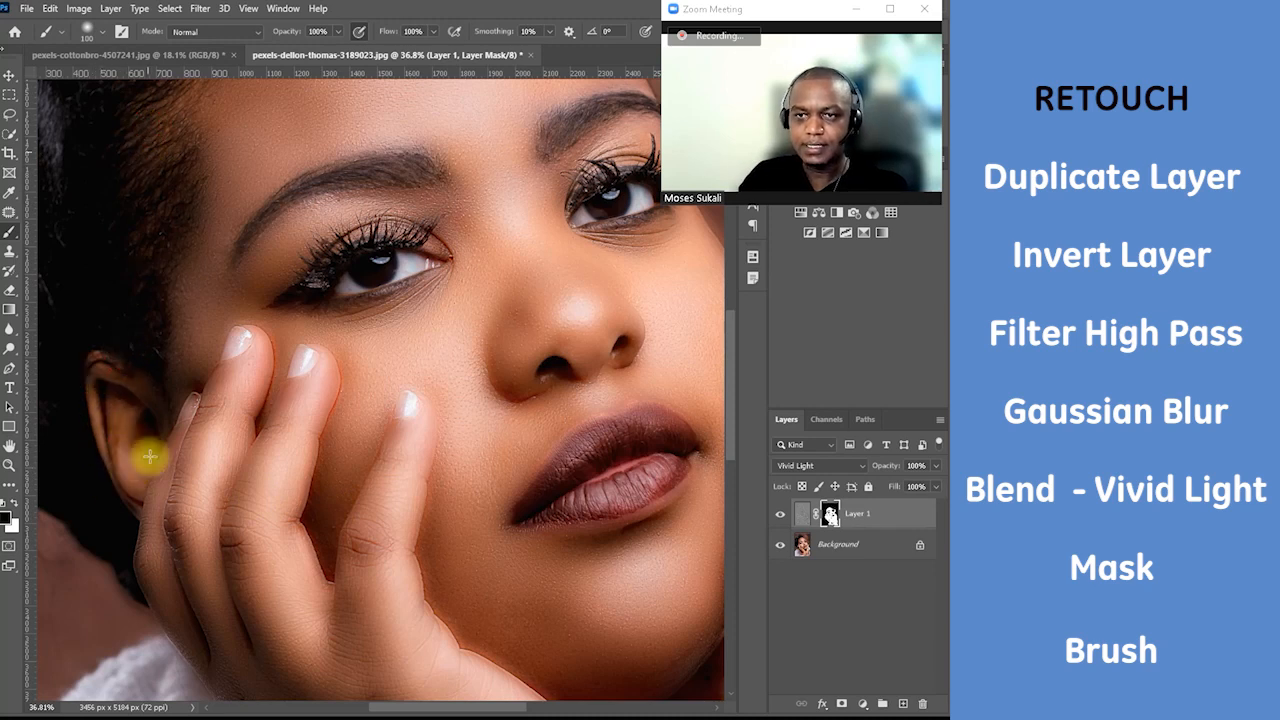
key("space")
left_click_drag(210, 212, 237, 424)
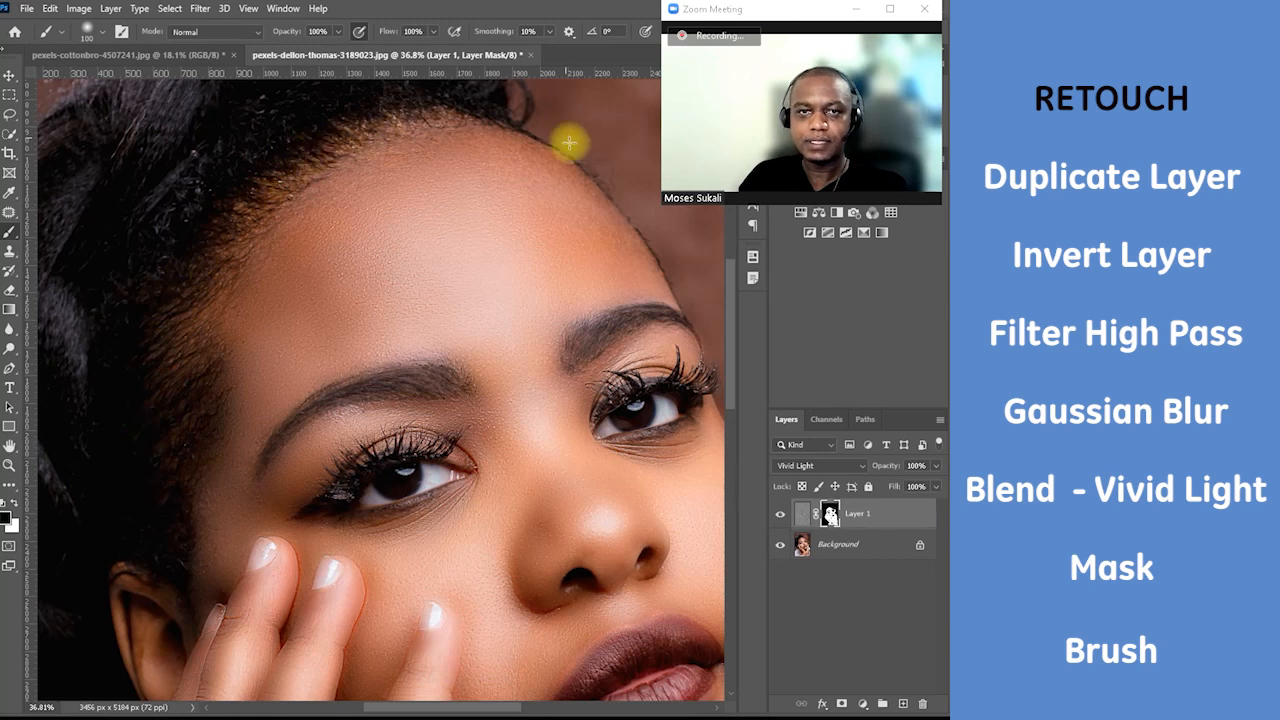
scroll(538, 374, "down", 2)
key("space")
left_click_drag(545, 440, 457, 257)
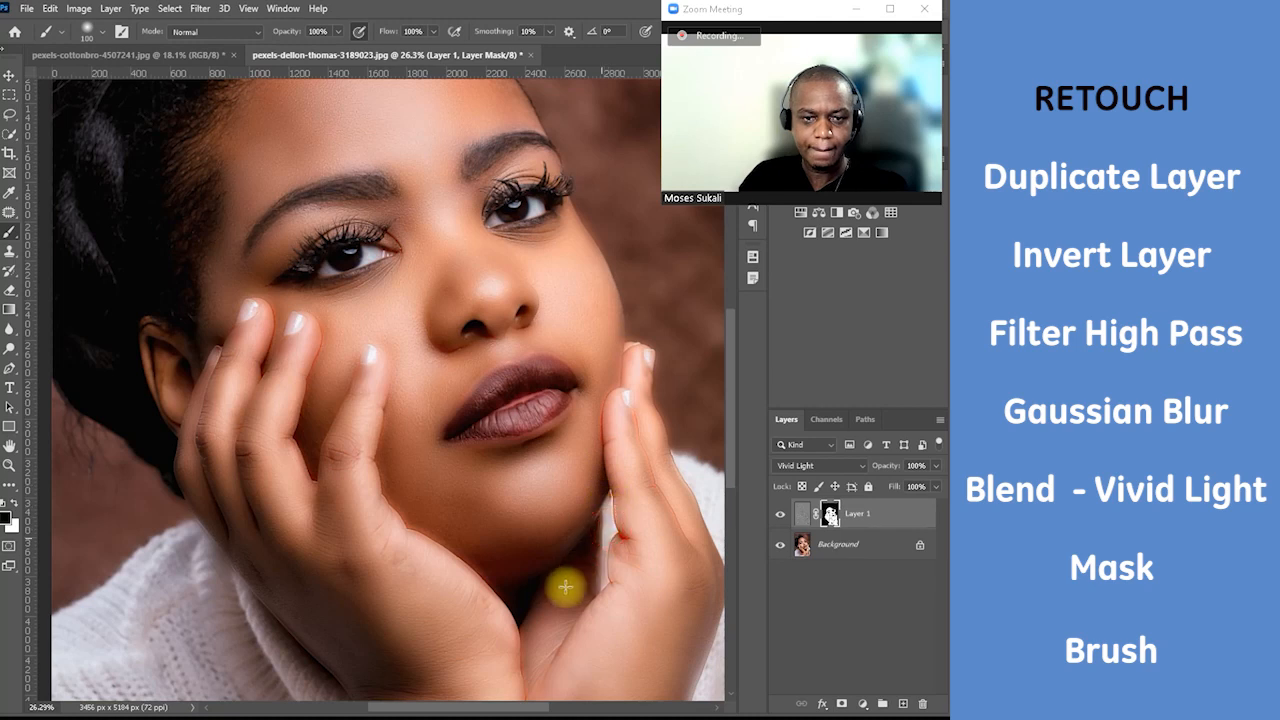
key("space")
left_click_drag(471, 609, 494, 347)
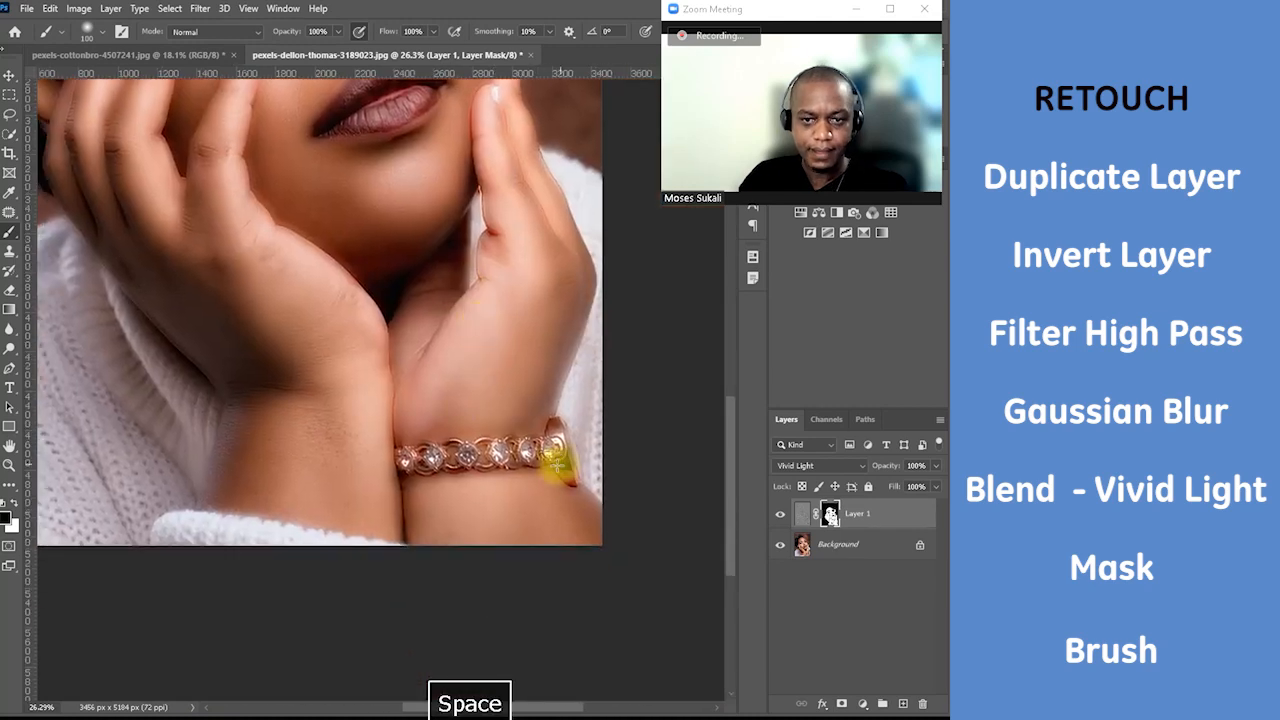
scroll(556, 484, "up", 4)
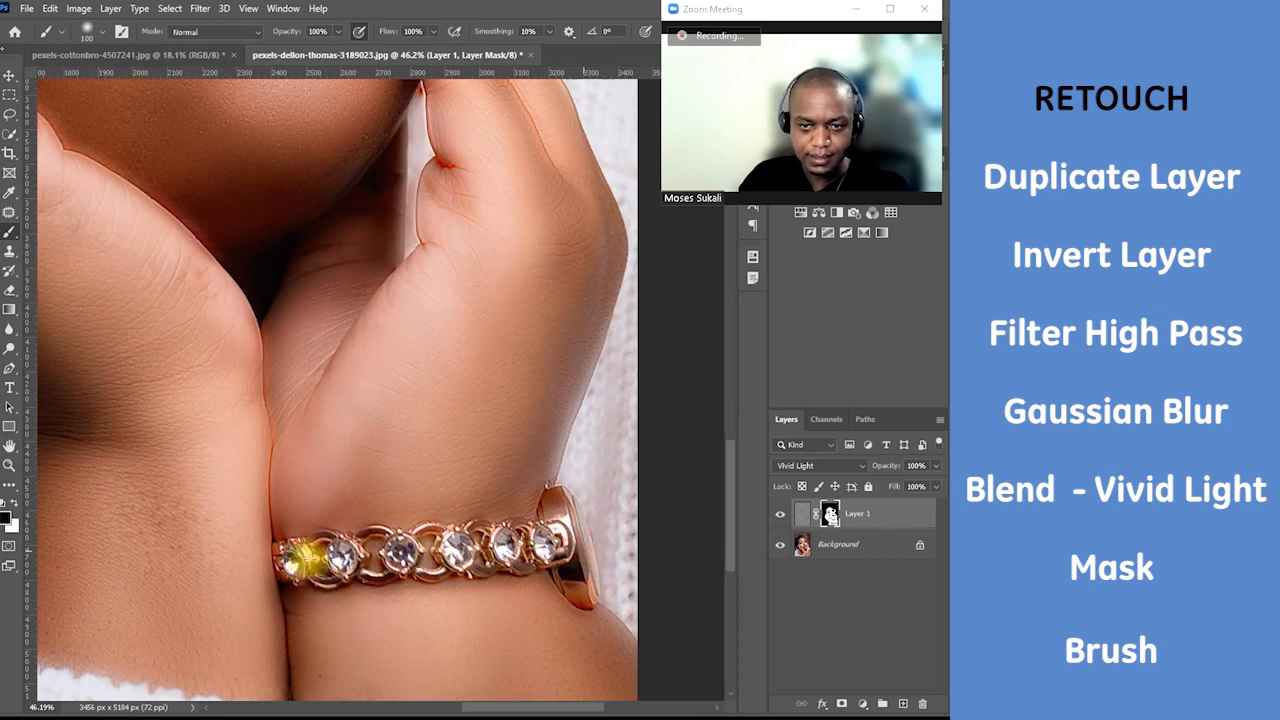
scroll(277, 320, "down", 1)
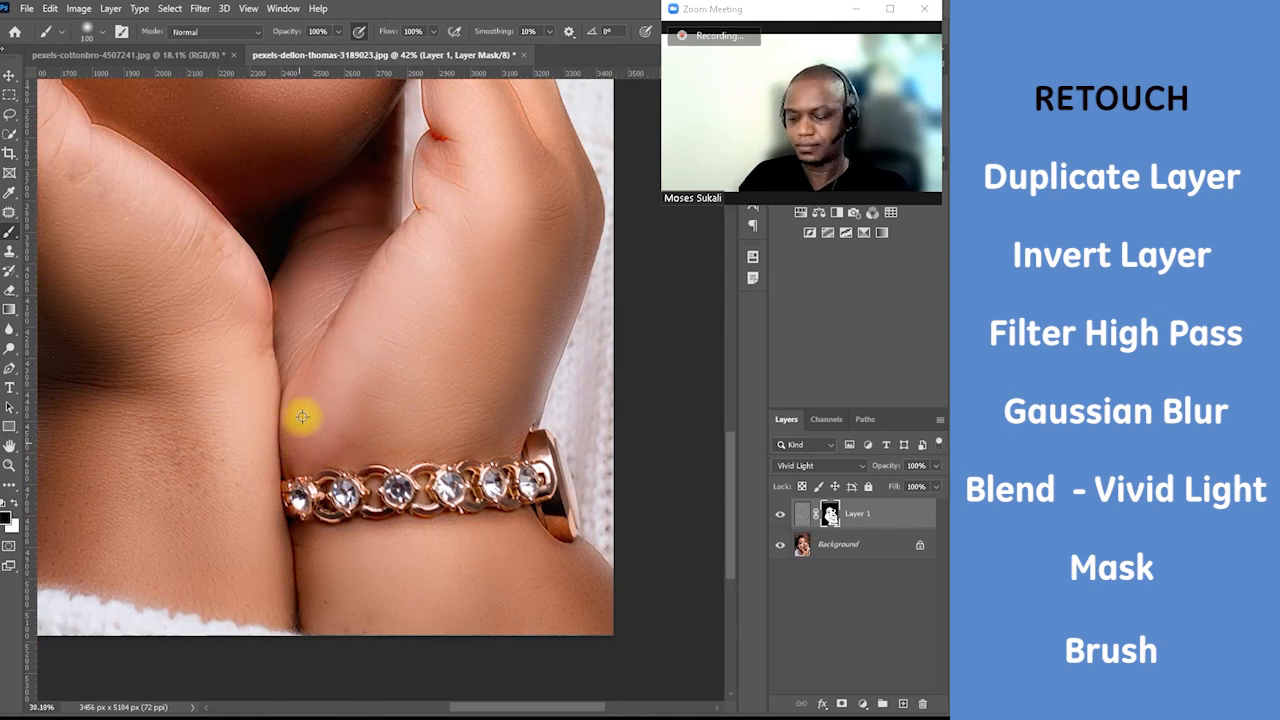
Reduce the opacity of the masked Vivid Light layer to 77% and review the whole portrait
scroll(297, 450, "down", 3)
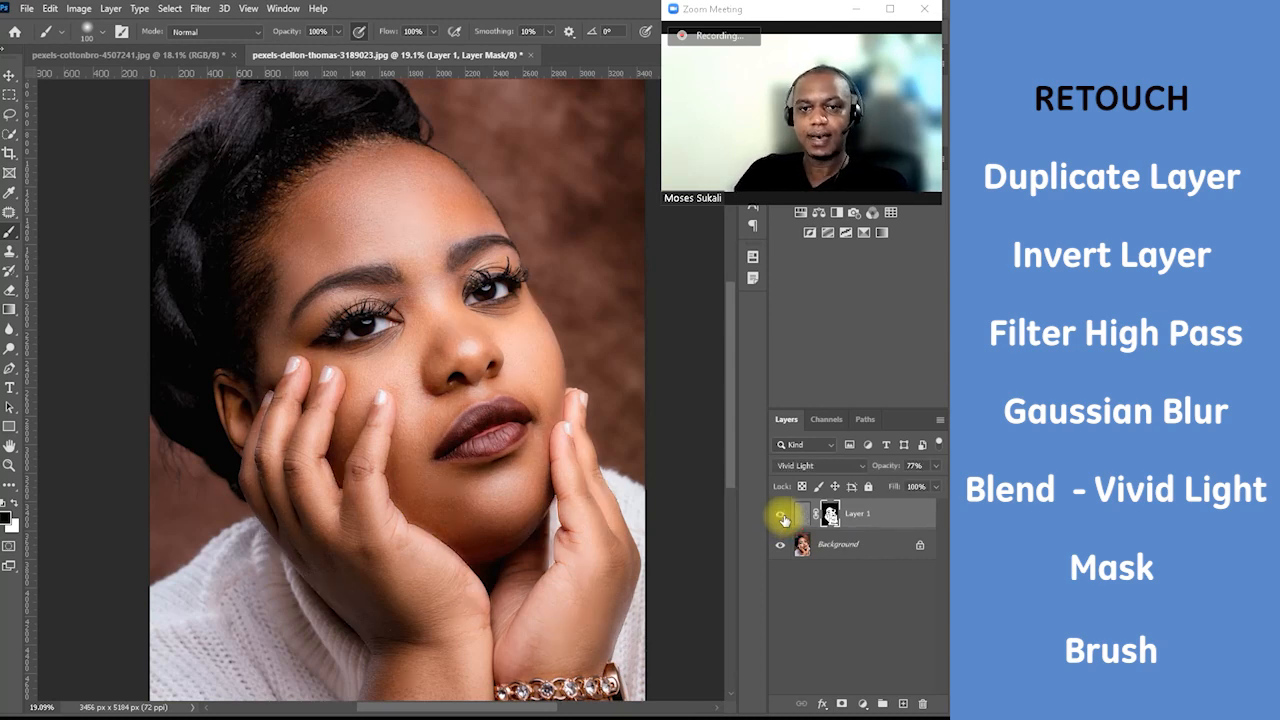
scroll(463, 471, "down", 2)
scroll(463, 471, "up", 2)
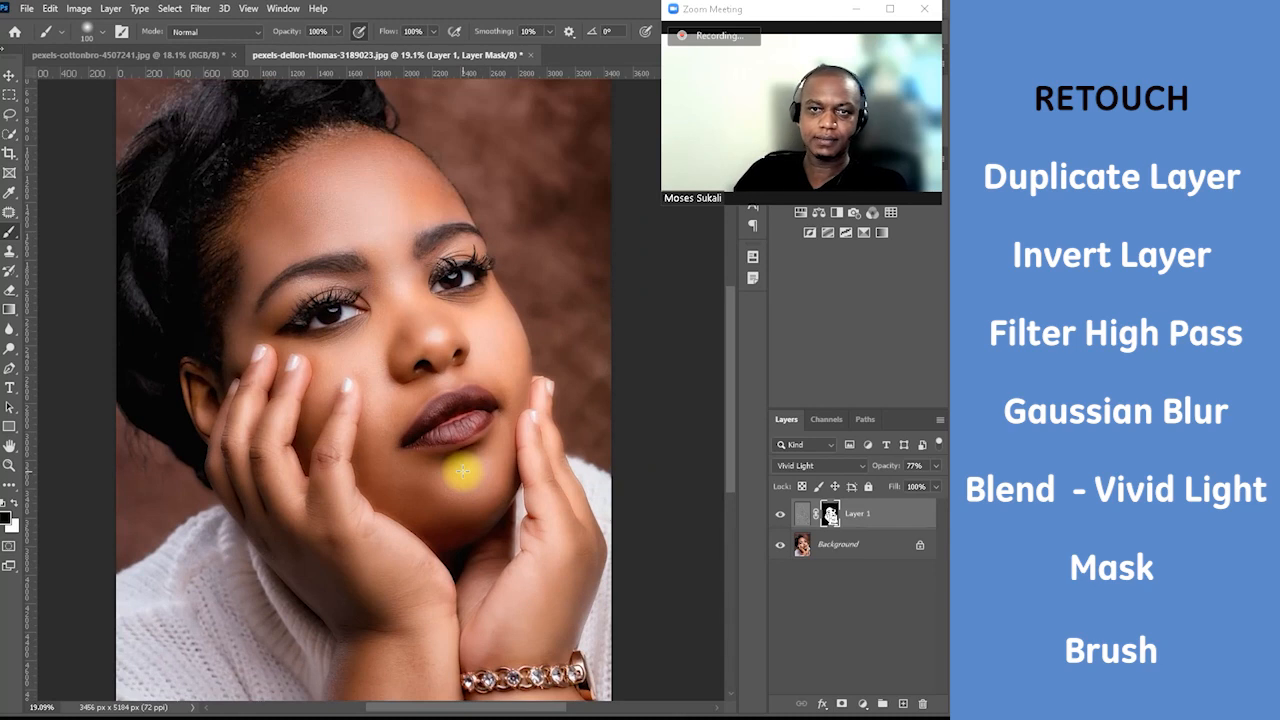